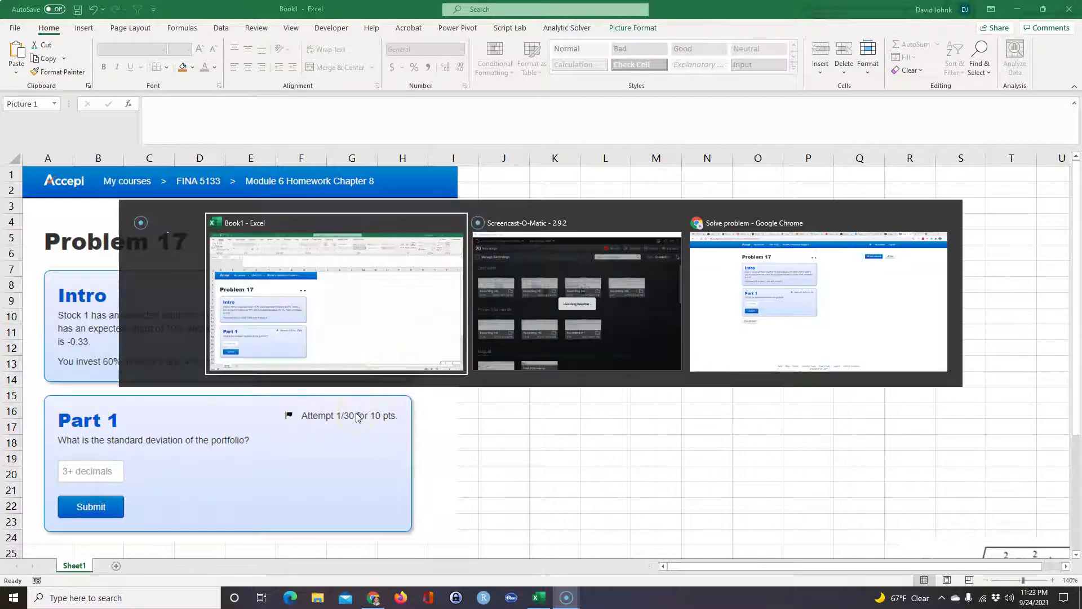
Step: Return to the workbook and move the Problem 17 picture clear of columns A to I, starting near column J
key(alt+Tab)
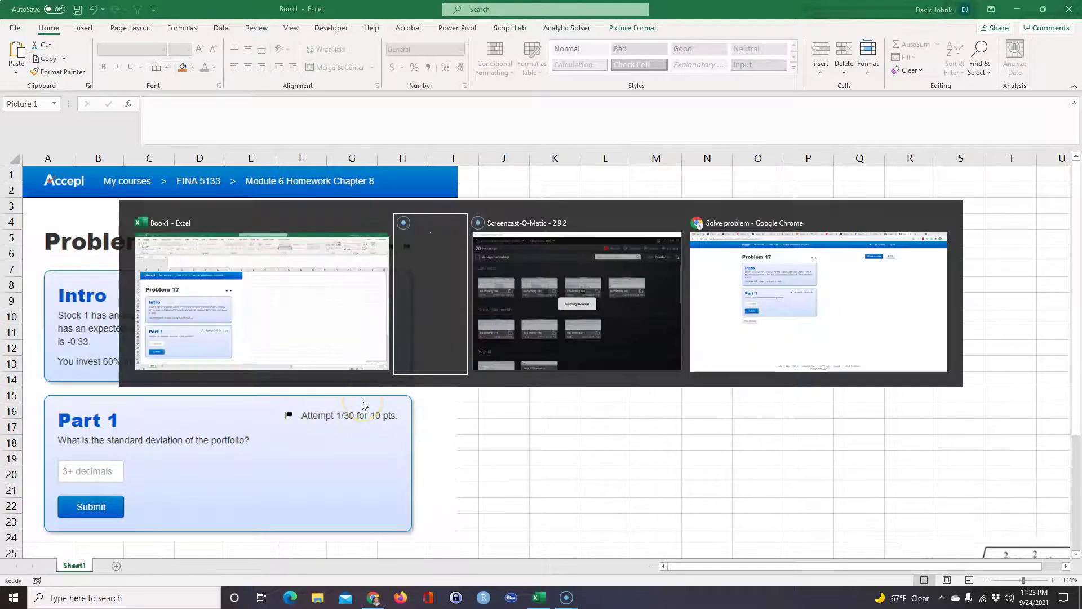
key(alt+Tab)
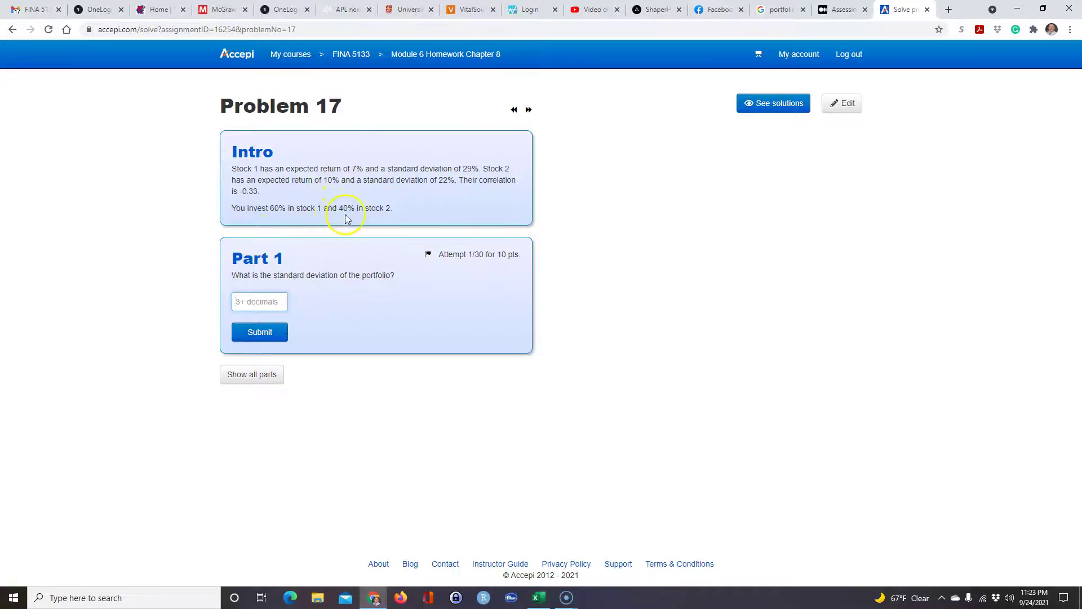
key(alt+Tab)
mouse_move(158, 182)
mouse_down()
mouse_move(225, 194)
mouse_move(647, 164)
mouse_move(150, 194)
mouse_up()
drag(342, 175, 804, 171)
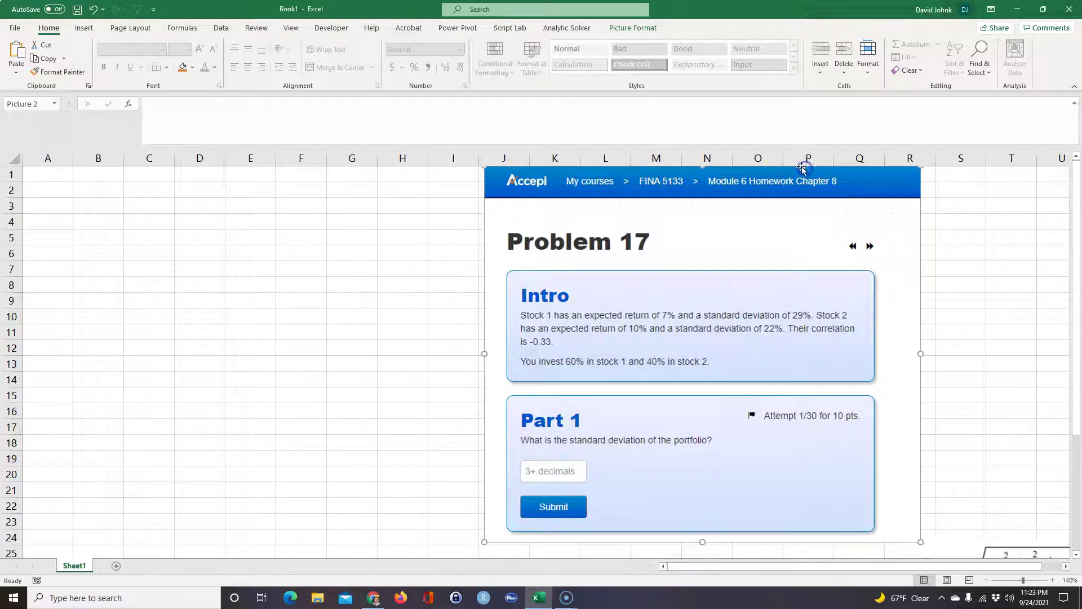
Step: Enter the heading "Given:" in cell A1
click(71, 178)
text(Bien)
key(BackSpace)
key(BackSpace)
key(BackSpace)
key(BackSpace)
text(giv)
key(BackSpace)
key(BackSpace)
key(BackSpace)
text(Given:)
key(Return)
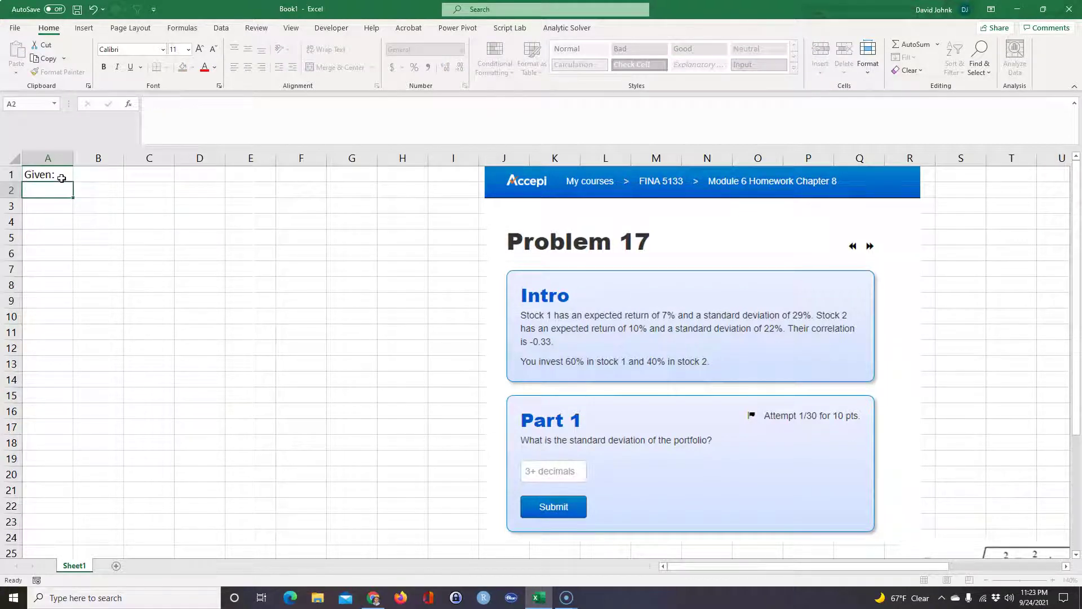
Step: Format the "Given:" heading in A1 as bold and underlined
click(61, 178)
click(103, 69)
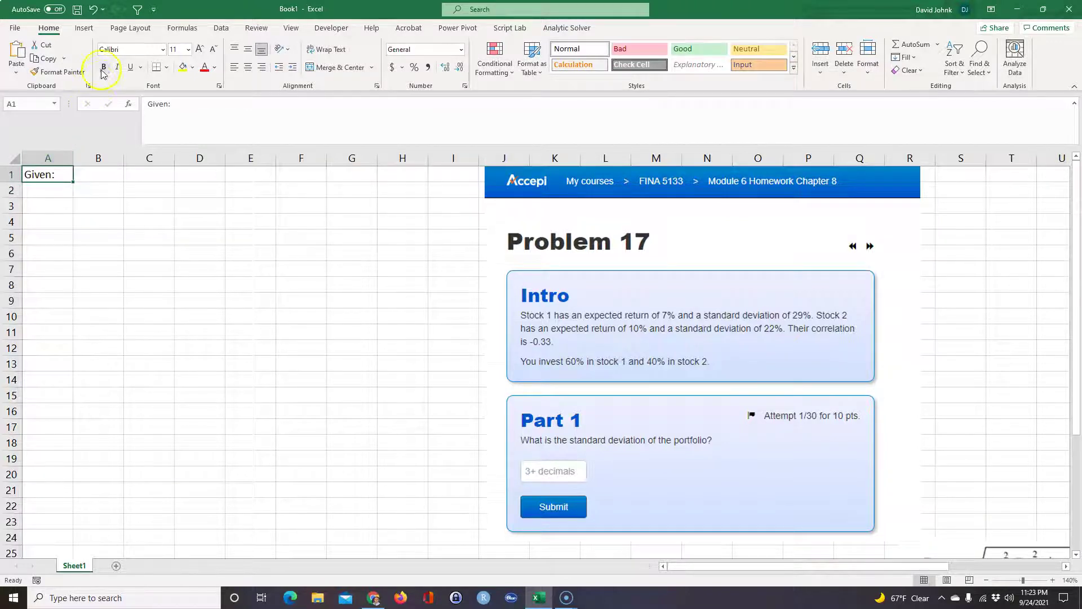
click(130, 68)
click(167, 254)
Step: Enter the column headings "Stock 1" in B2 and "Stock 3" in C2
click(102, 192)
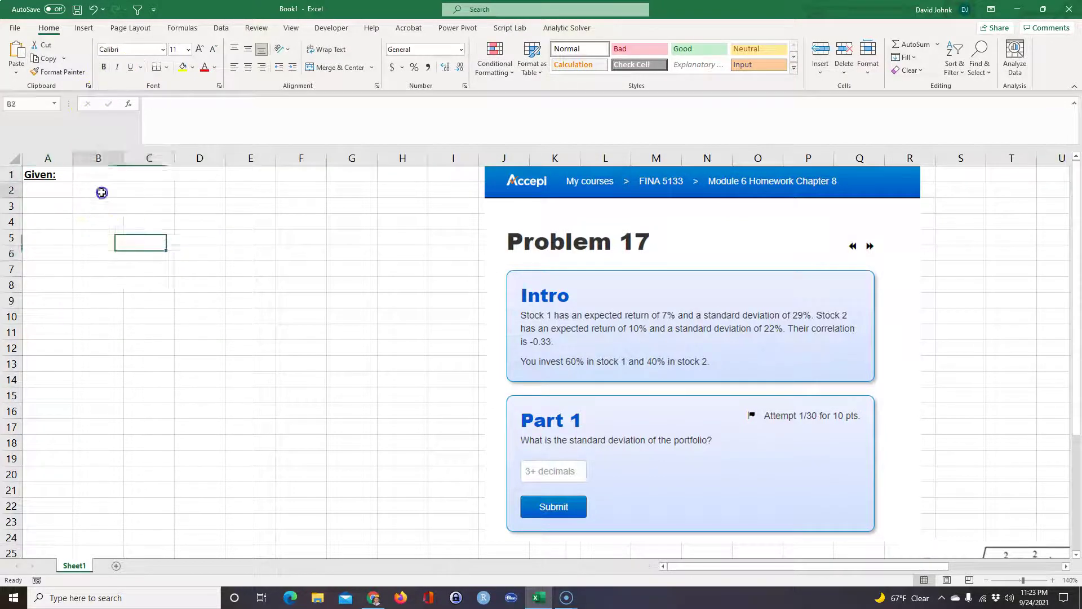
text(Stoa)
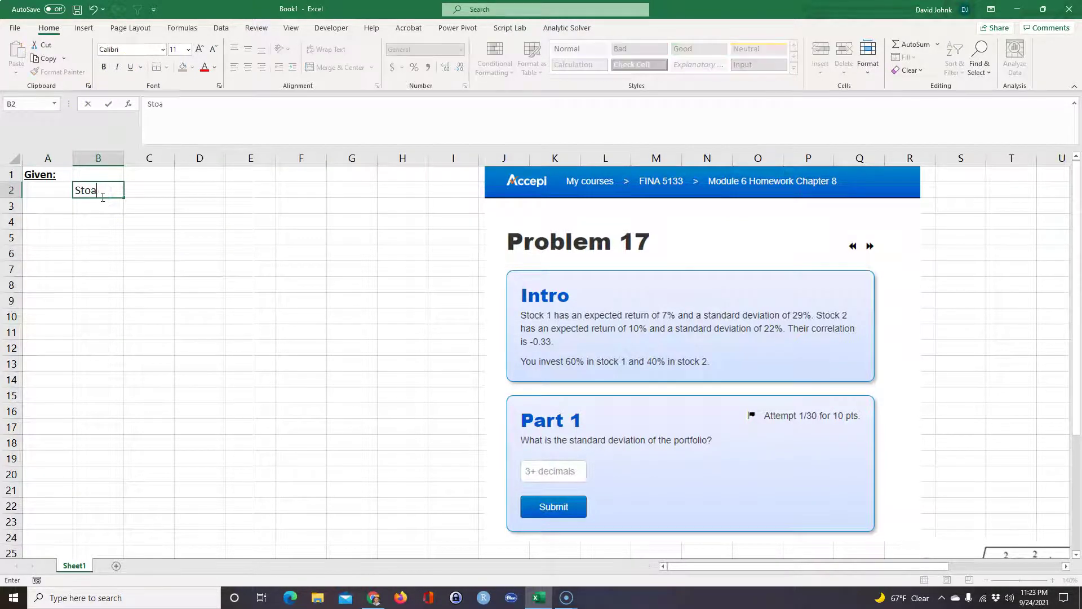
key(BackSpace)
key(BackSpace)
text(ock 1)
key(Tab)
text(Stock)
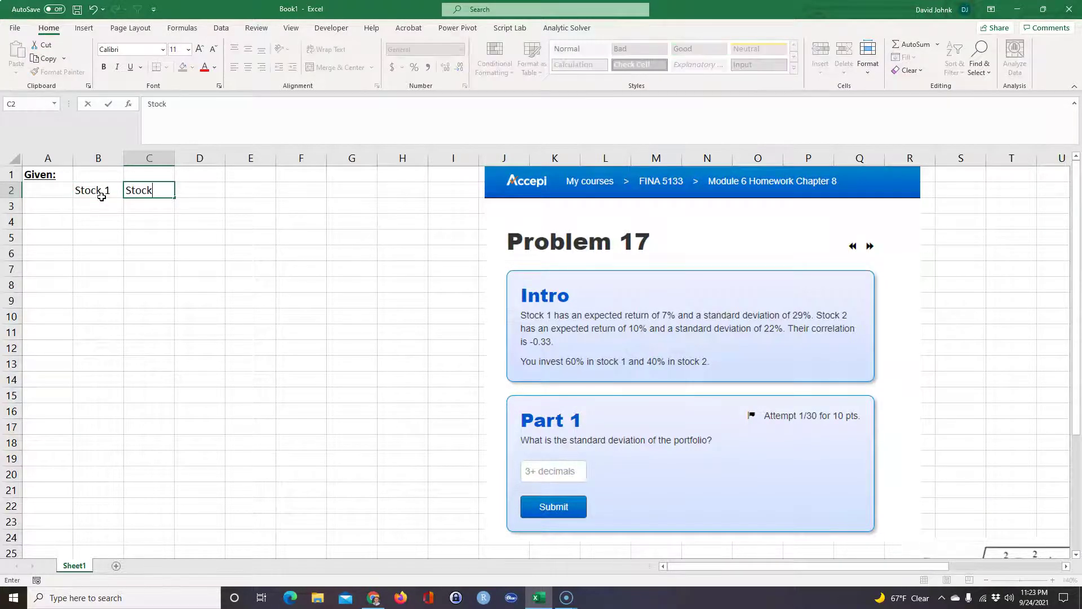
text( 3)
key(Return)
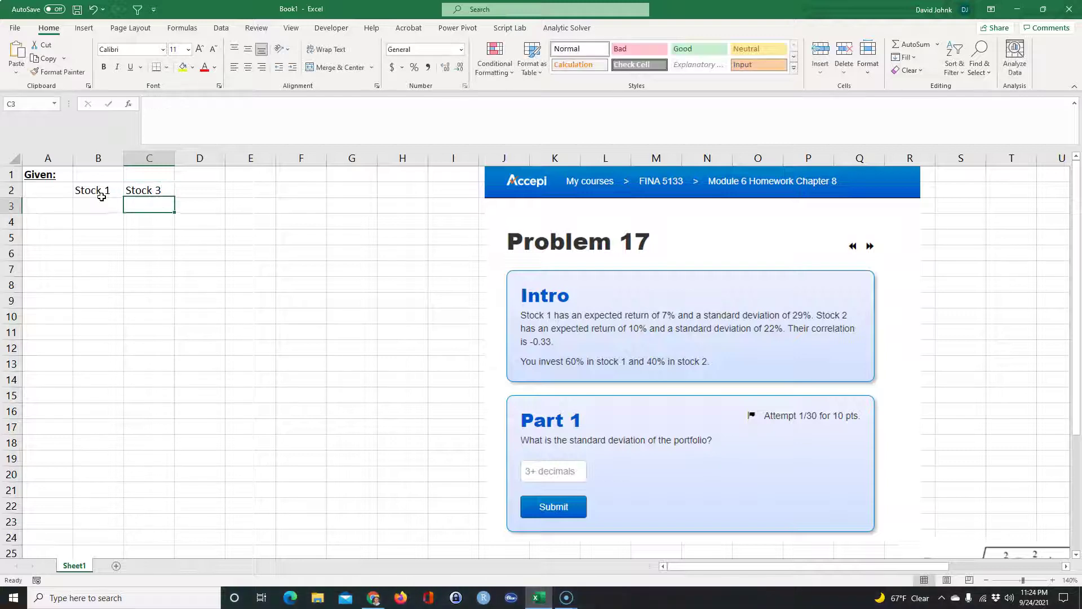
Step: Label A3 as E(r) and enter expected returns of 7% in B3 and 10% in C3
key(Left)
text(r)
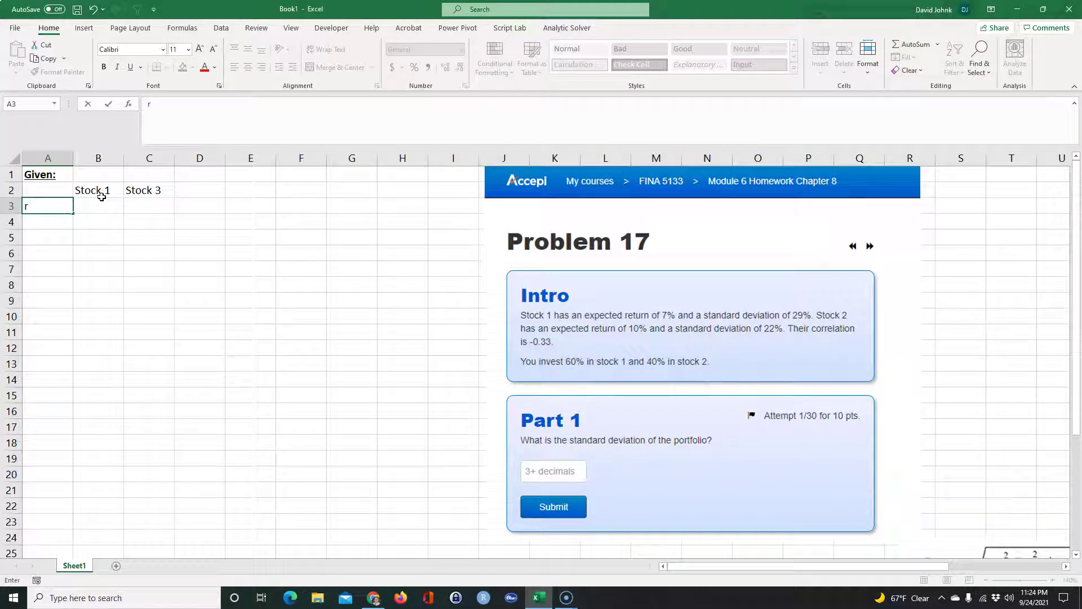
text(E(r))
key(Return)
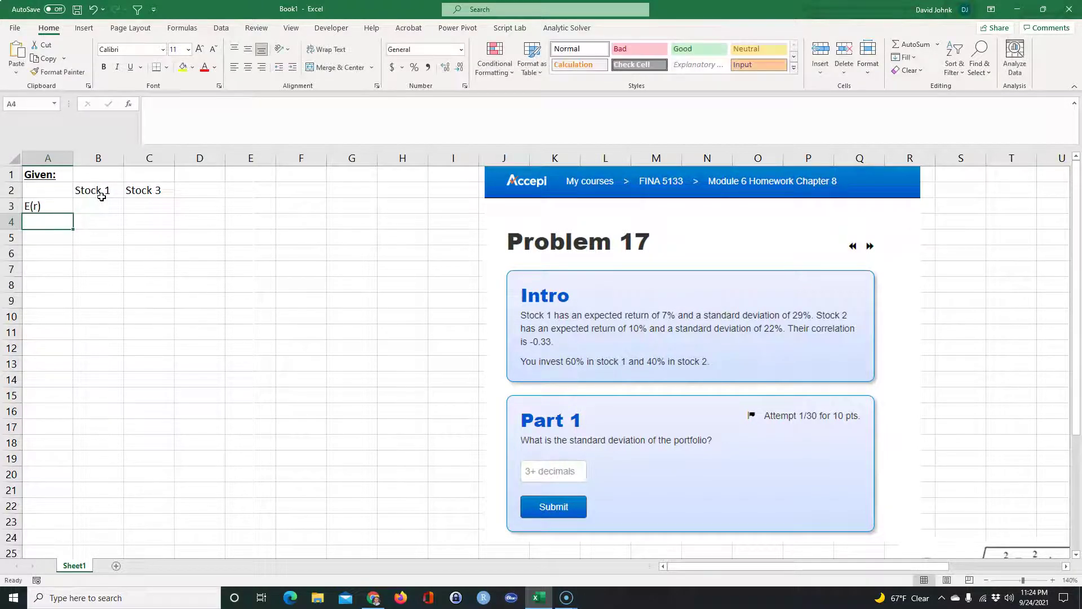
click(103, 201)
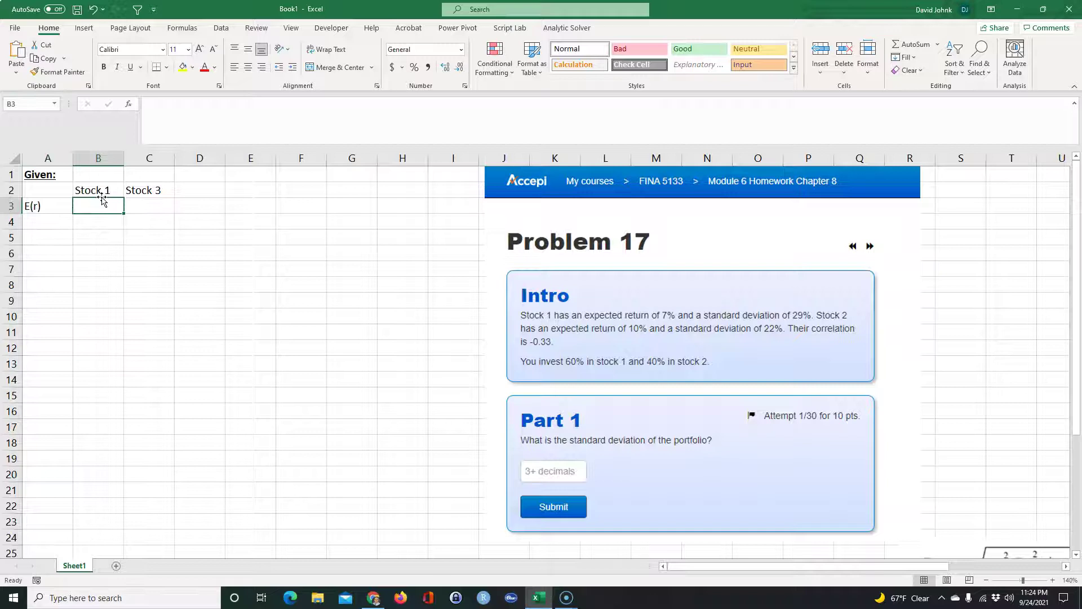
text(7%^)
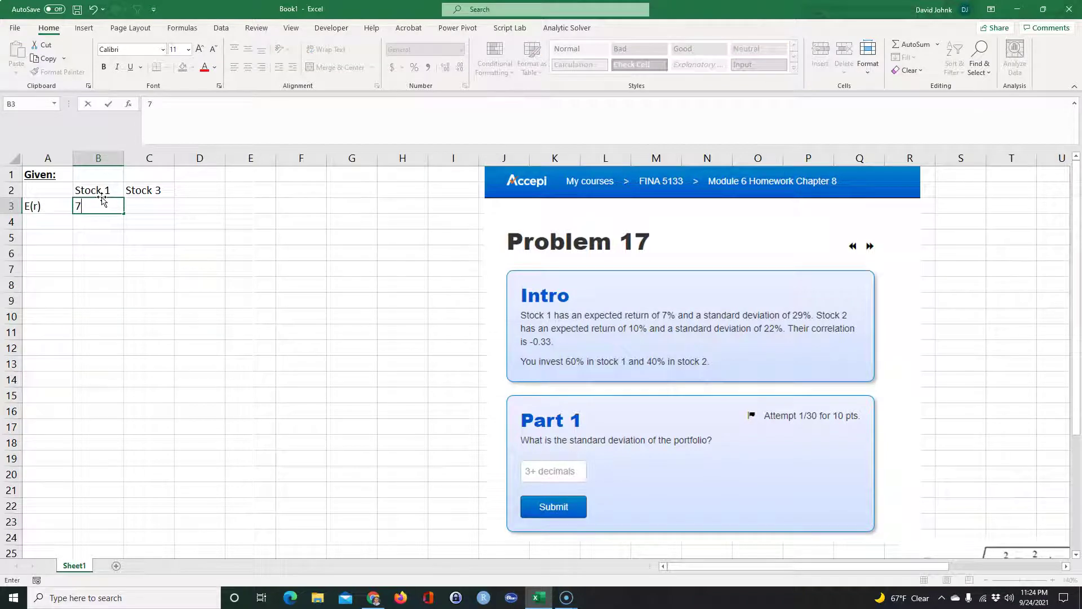
key(Tab)
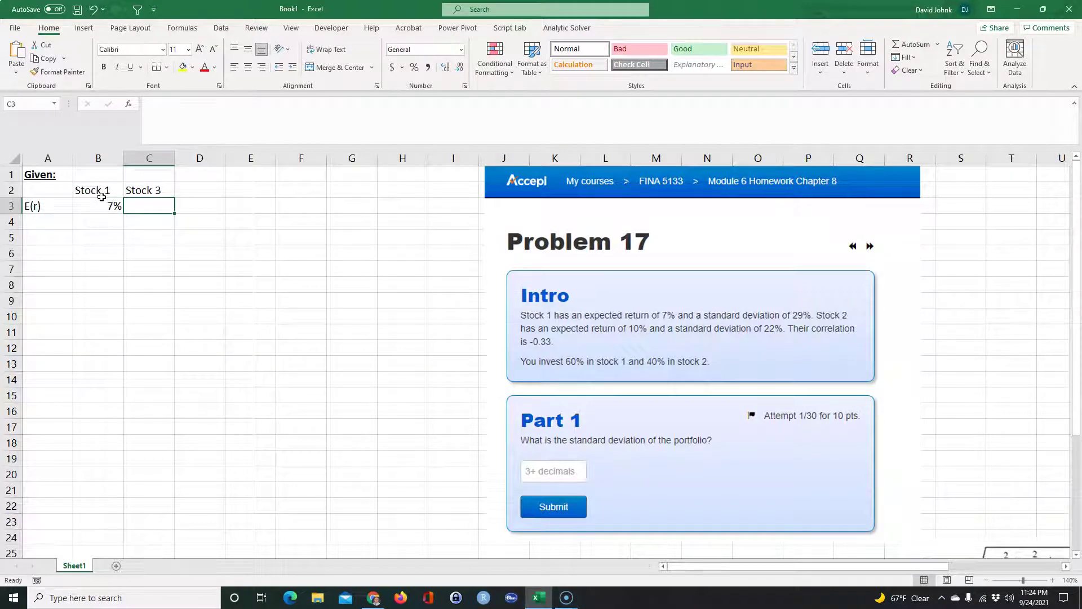
text(10%)
key(Return)
Step: Correct the heading in C2 to "Stock 2" and move the problem picture closer to the data, starting near column F
click(125, 190)
double_click(160, 195)
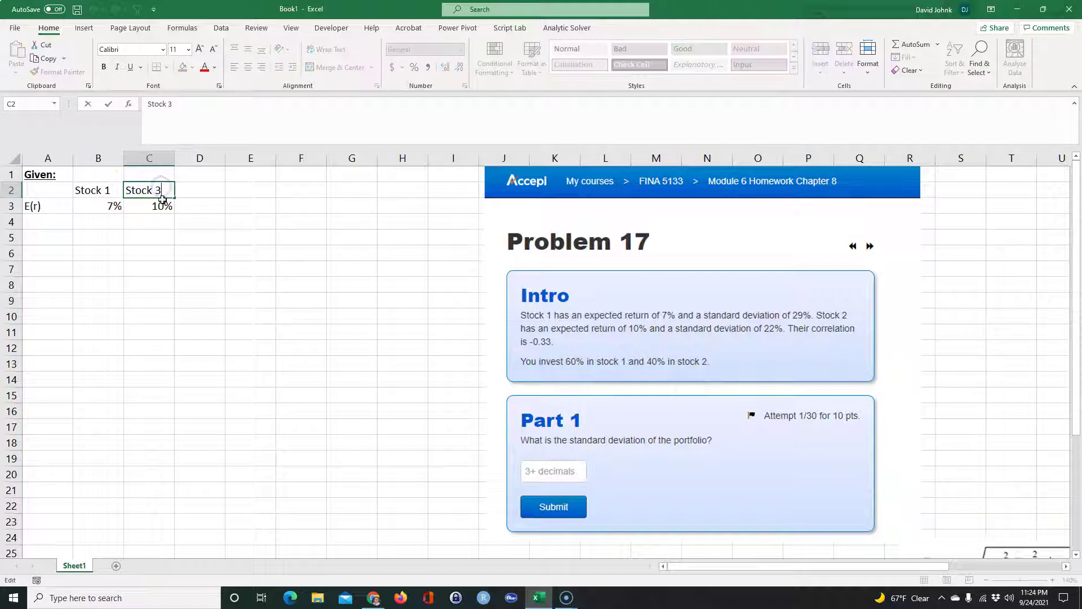
key(BackSpace)
key(BackSpace)
click(265, 299)
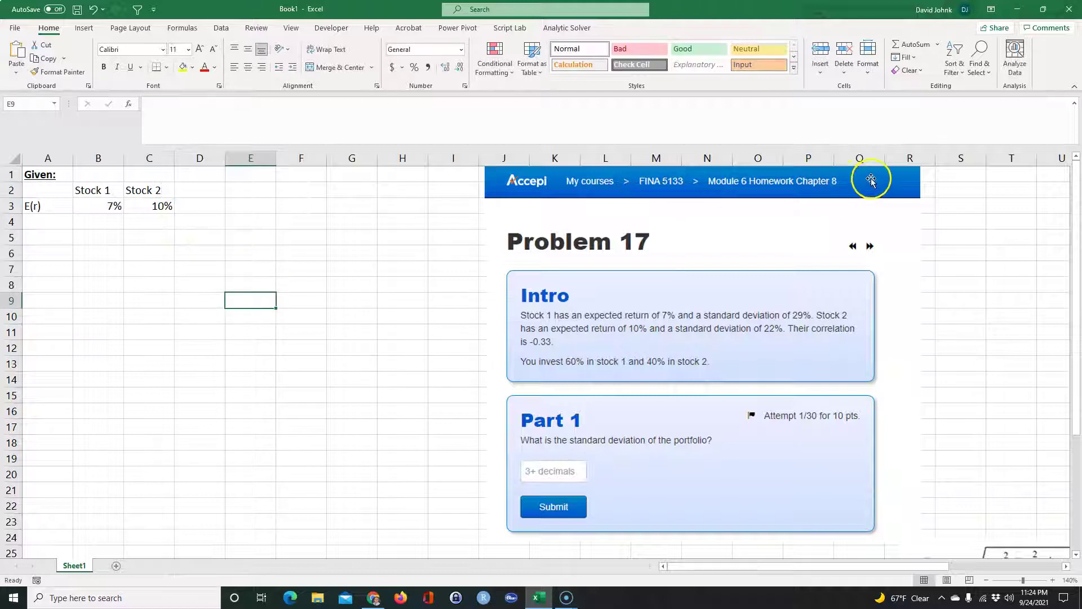
drag(869, 175, 680, 176)
Step: Insert the Greek small letter sigma symbol (σ) as the row label in A4
click(41, 223)
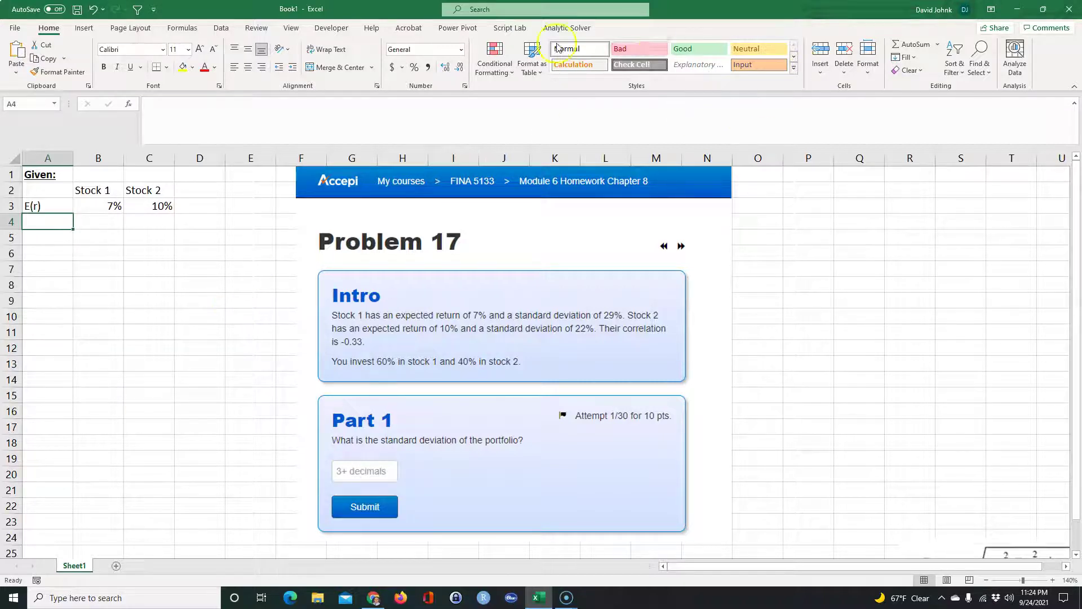
click(84, 28)
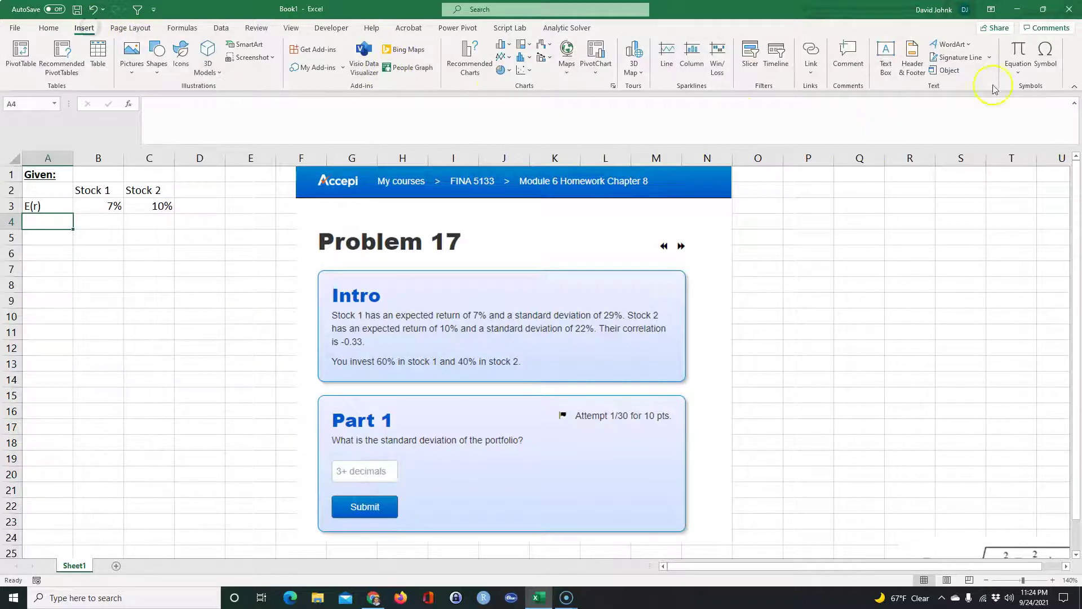
click(1046, 55)
click(41, 518)
click(644, 570)
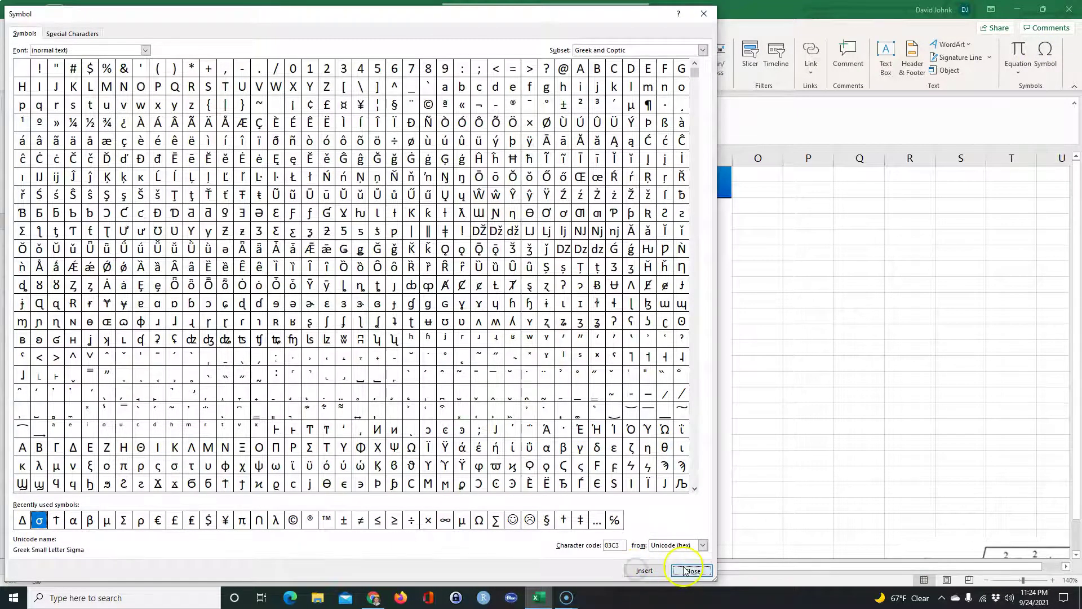
click(691, 570)
click(153, 368)
Step: Enter the standard deviations in the σ row: 29% in B4 and 22% in C4
click(100, 220)
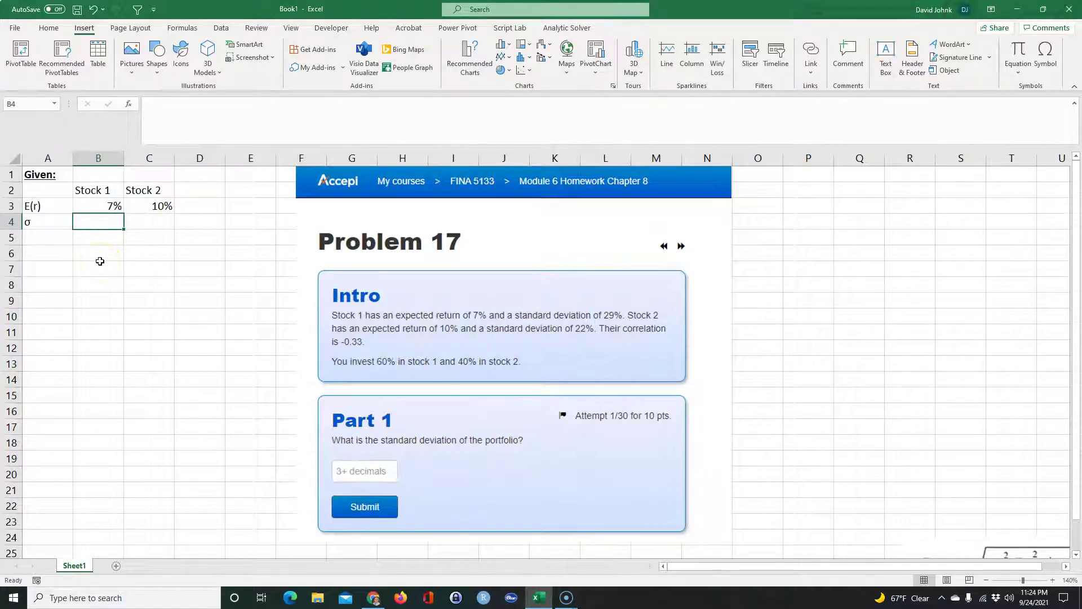
text(29)
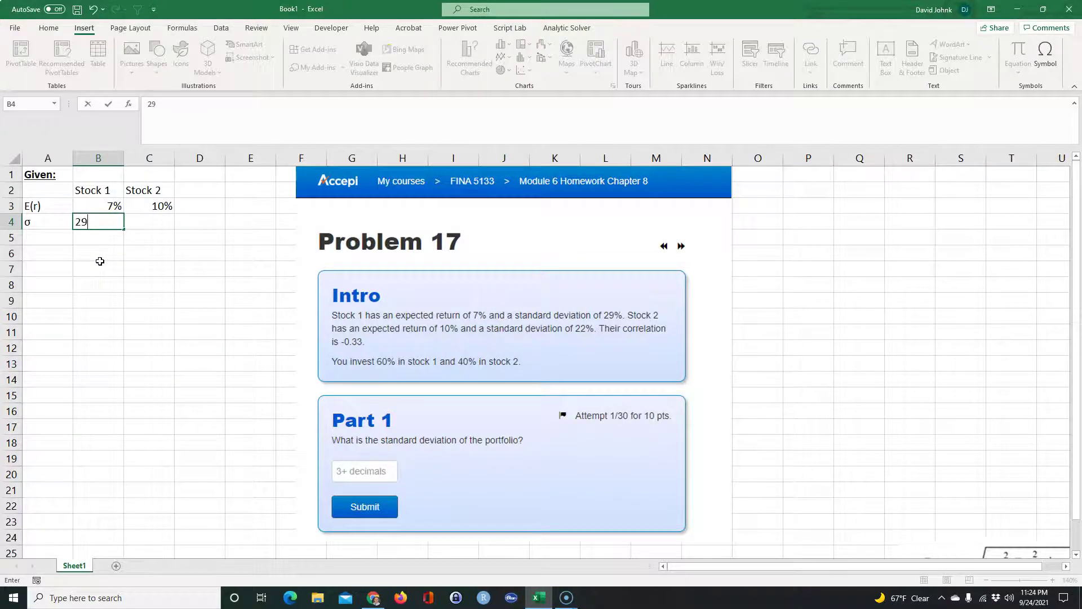
text(%)
key(Tab)
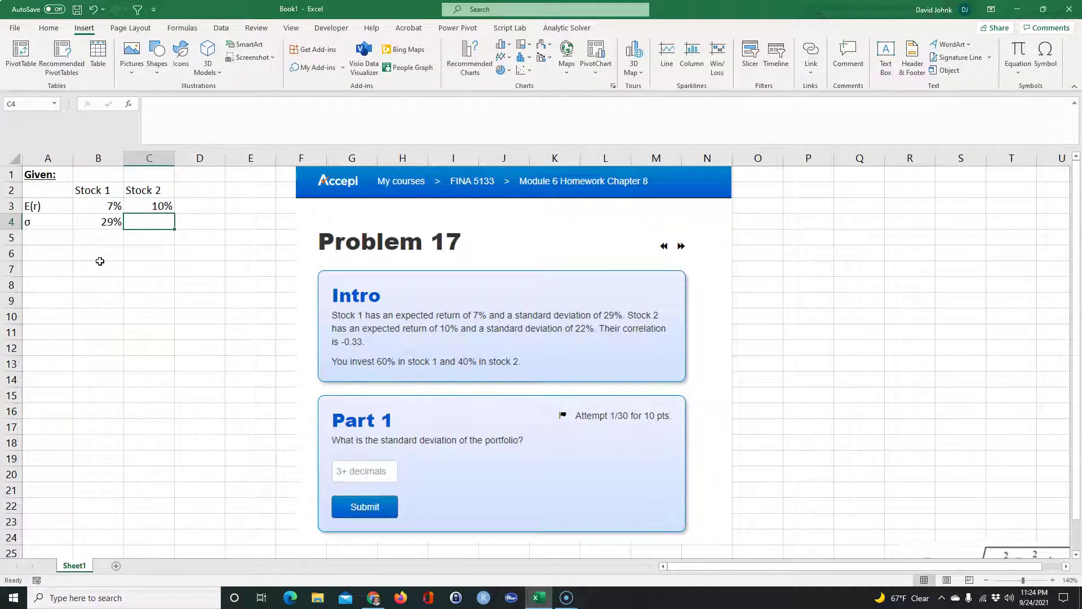
text(22)
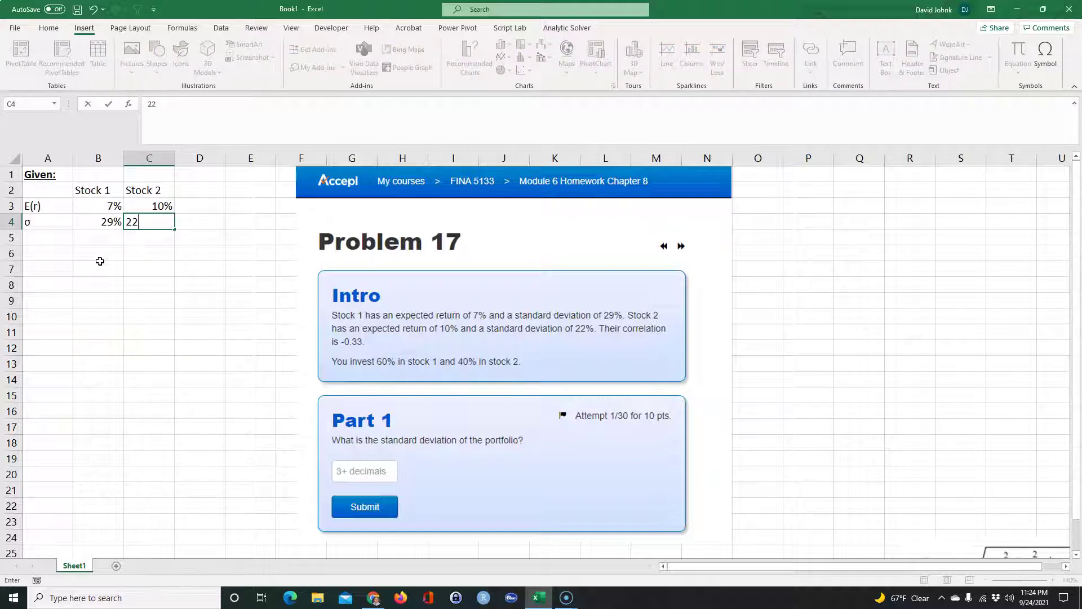
text(%)
key(Return)
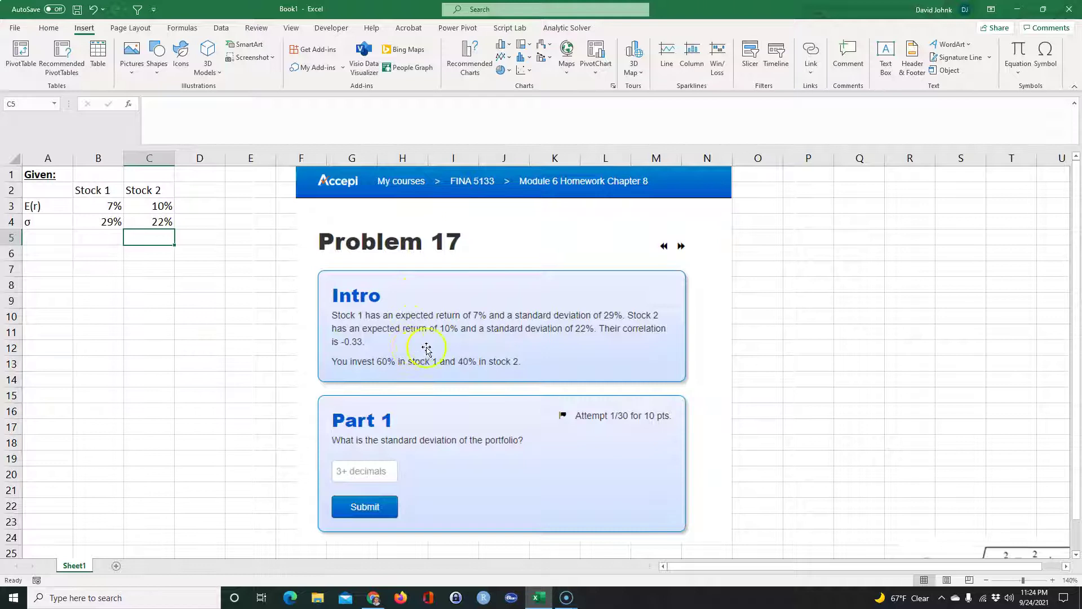
Step: Insert the Greek small letter rho symbol (ρ) as the row label in A5
click(46, 239)
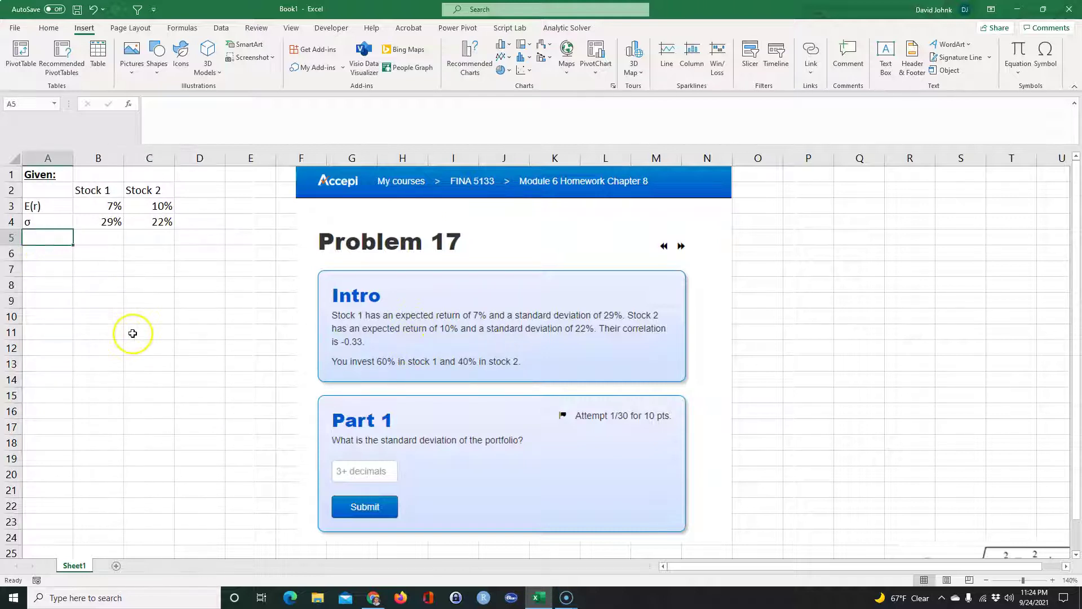
click(1051, 55)
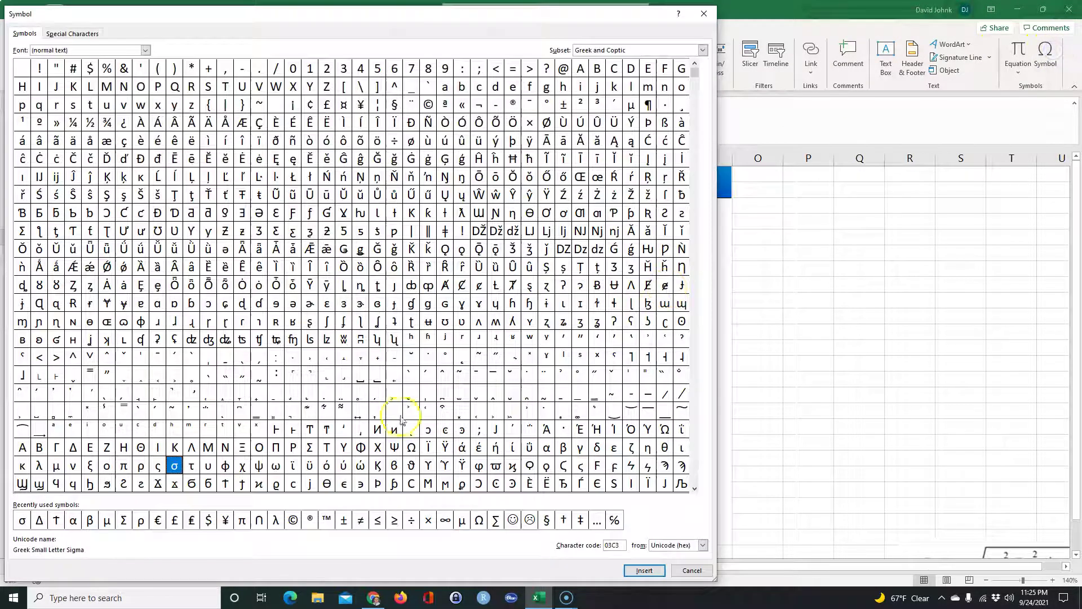
click(141, 523)
click(644, 570)
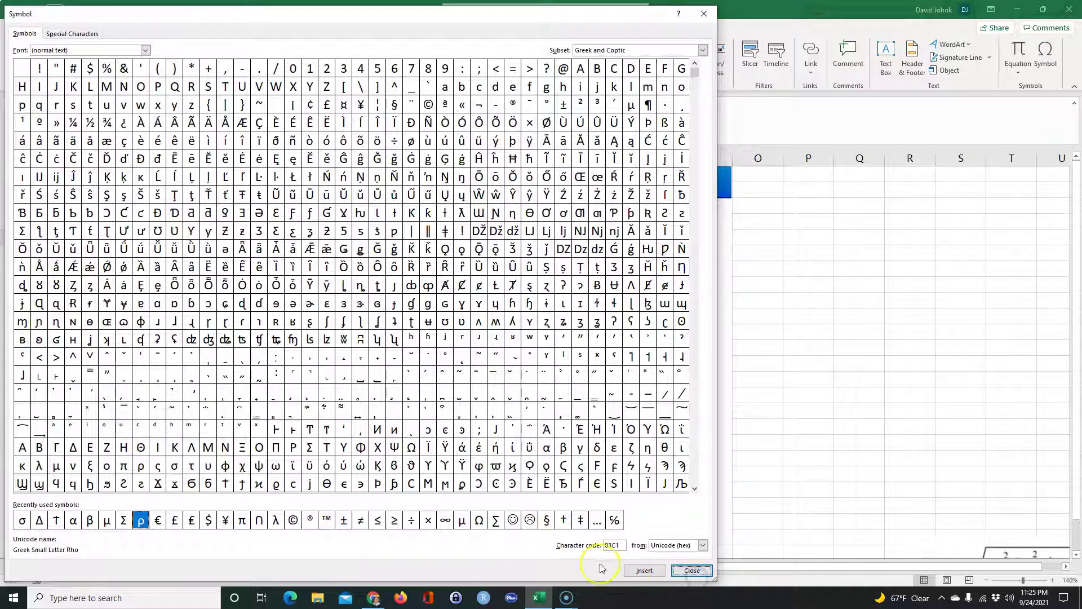
click(691, 570)
Step: Enter the correlation of -0.33 in B5
click(89, 235)
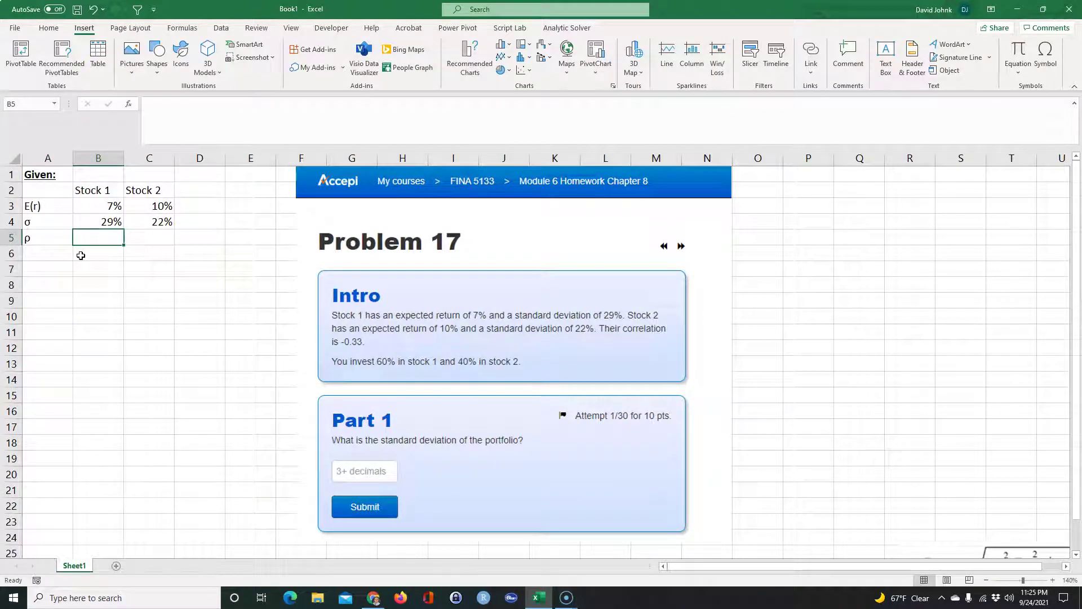
text(-)
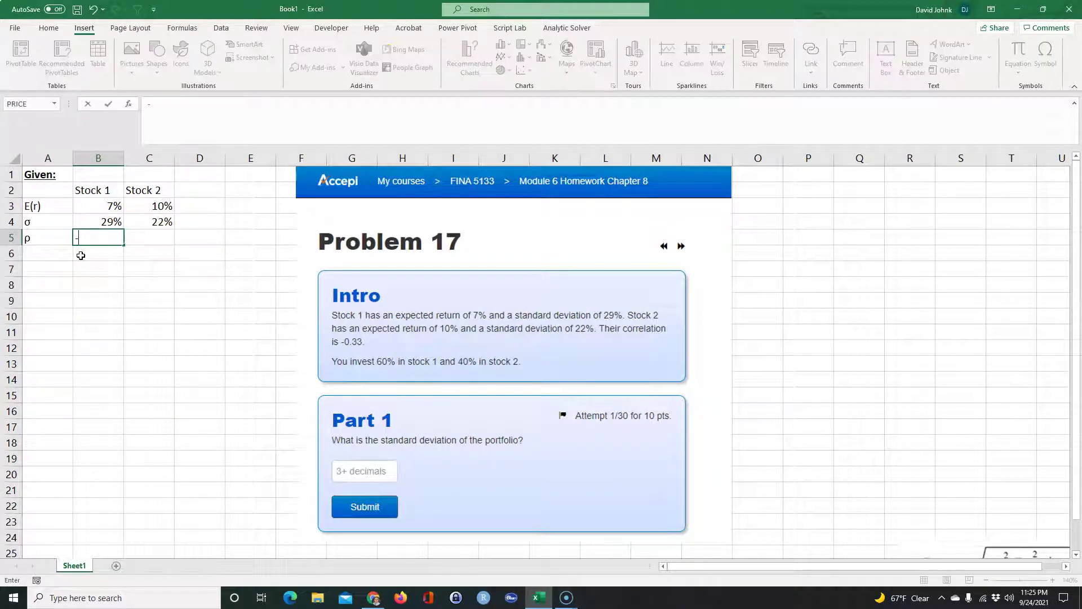
text(0.33)
key(BackSpace)
key(BackSpace)
key(BackSpace)
text(.33)
key(BackSpace)
key(BackSpace)
key(BackSpace)
text(.33)
key(Return)
click(101, 239)
click(91, 316)
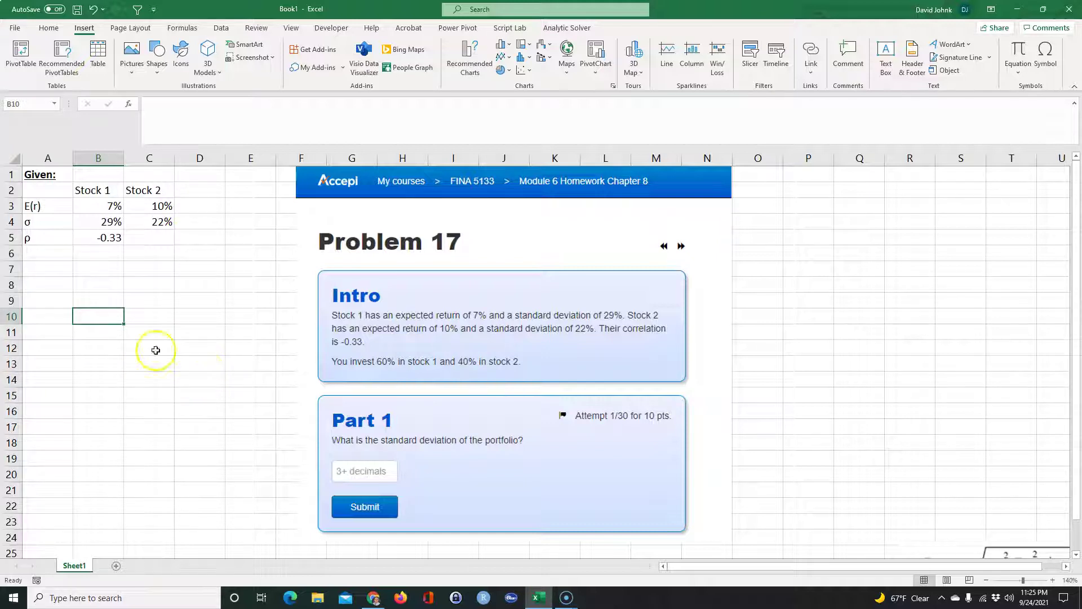
Step: Add a weights row labelled w in A6, with 60% in B6 and the formula =1-B6 in C6
click(48, 257)
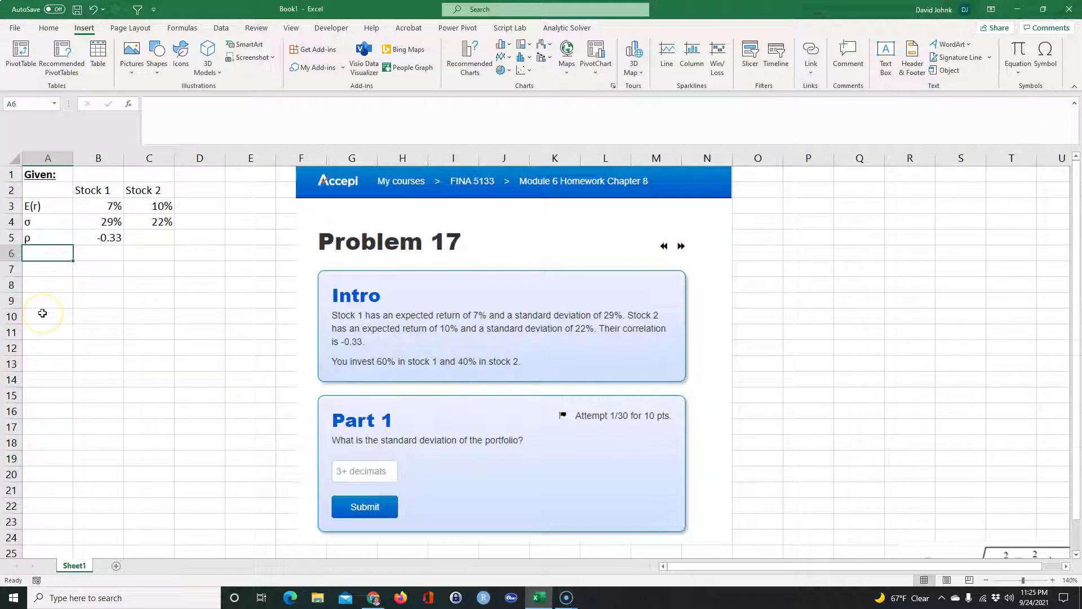
text(w)
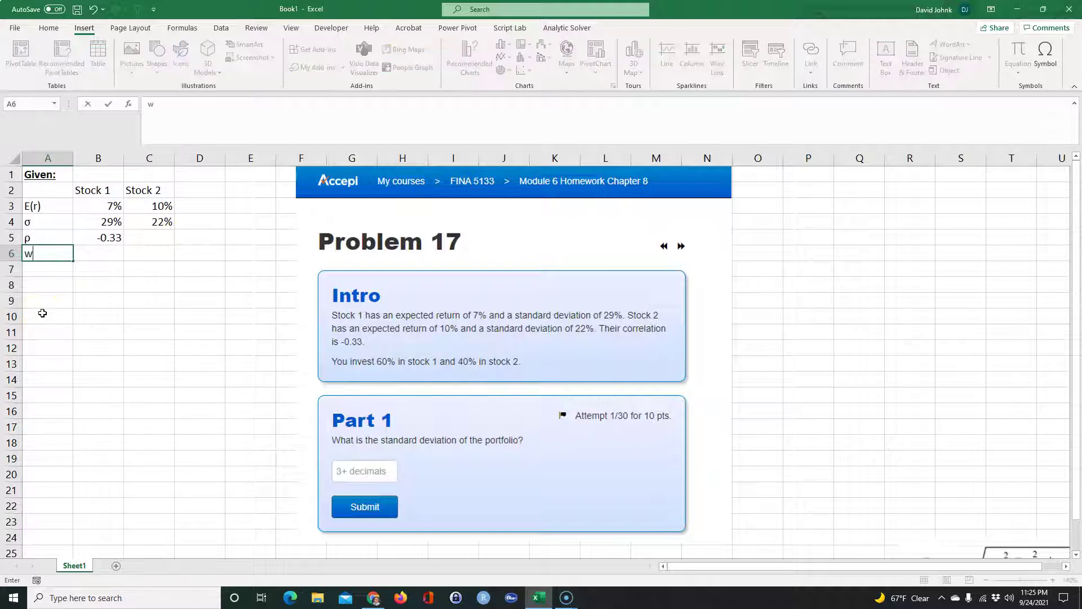
key(Tab)
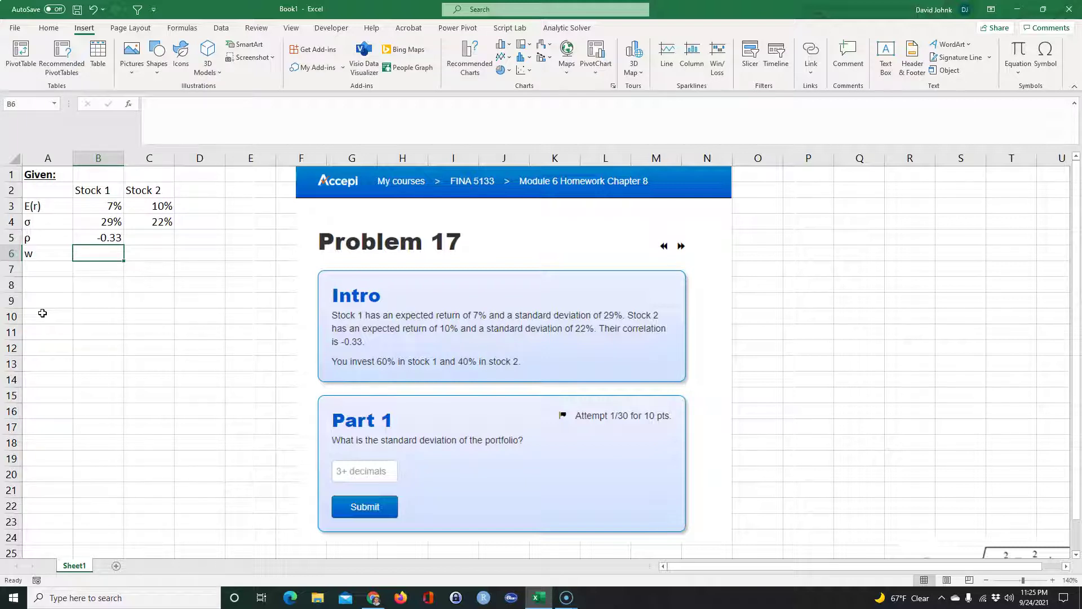
text(60%)
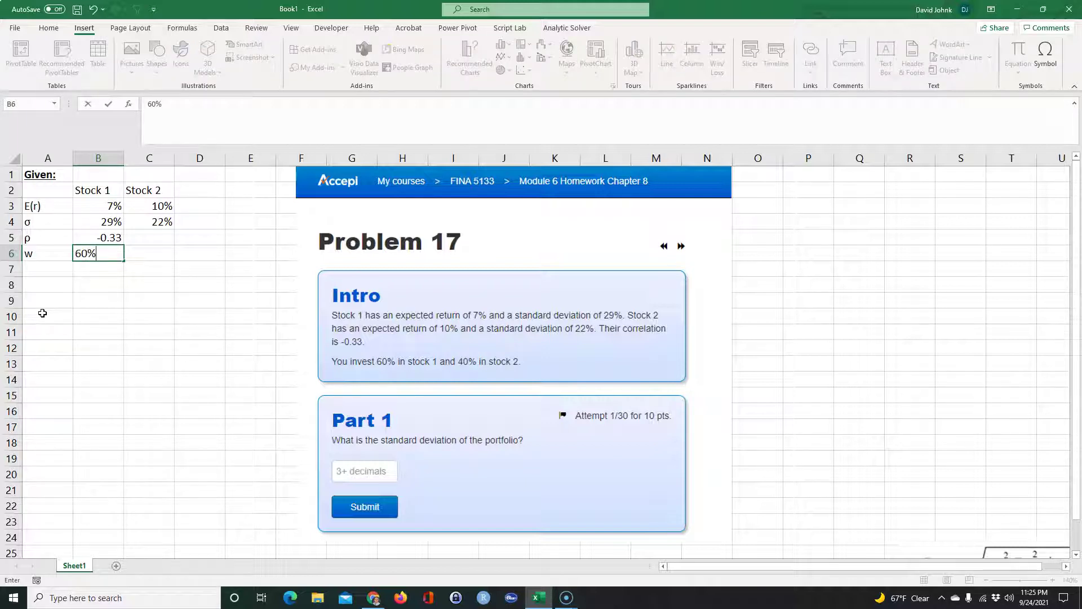
key(Tab)
text(=)
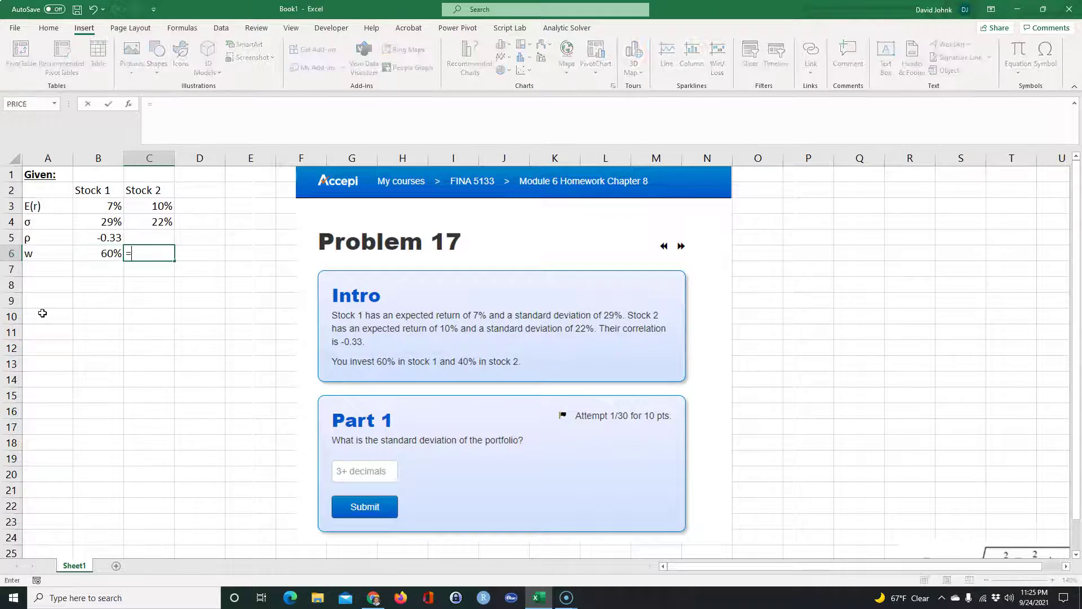
text(1-)
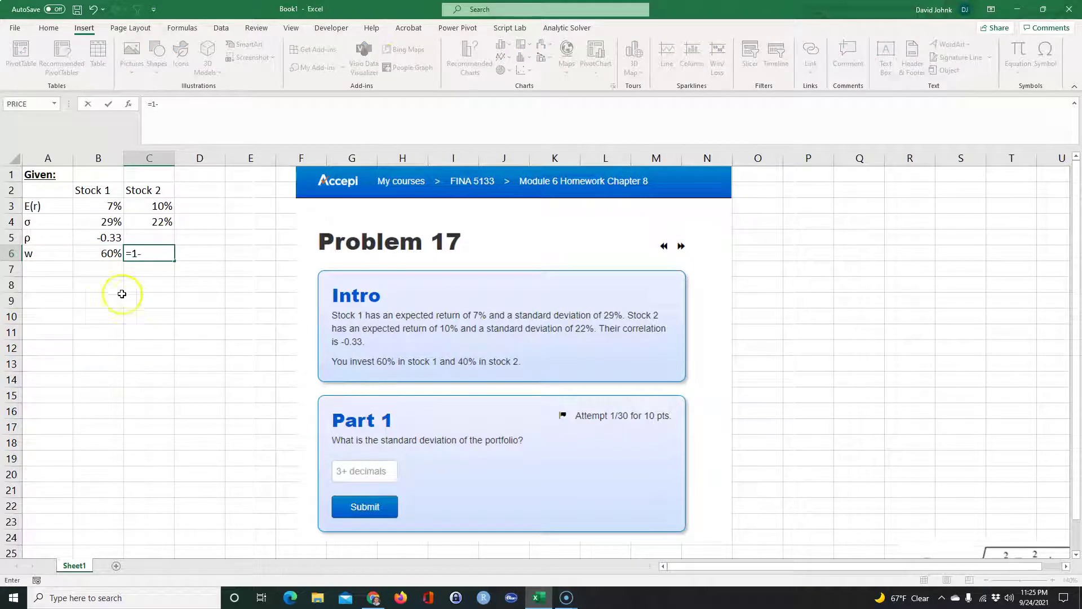
click(105, 257)
key(Return)
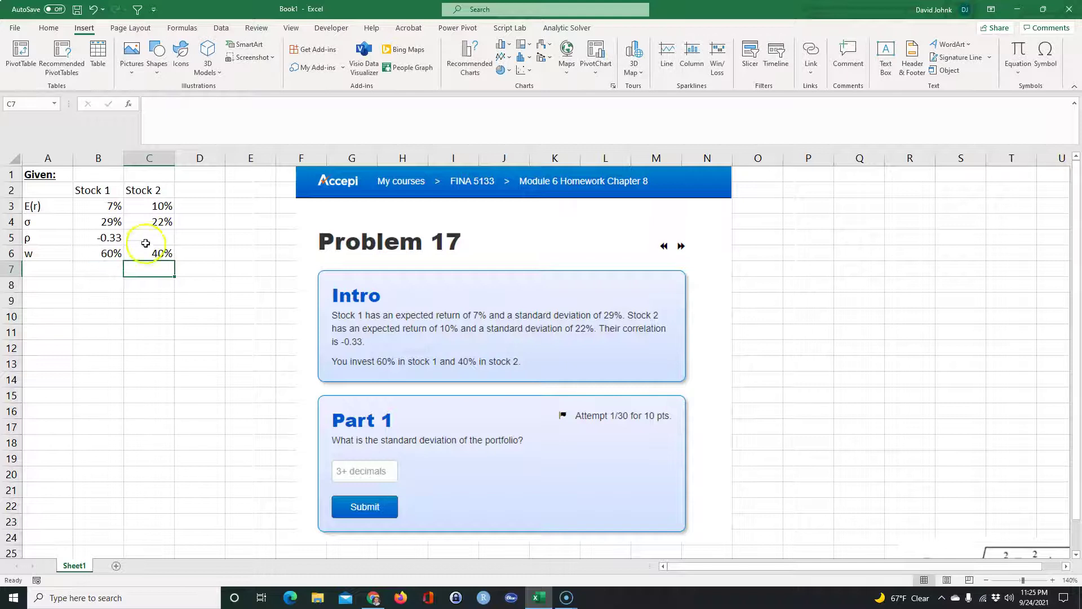
Step: Total the two stock weights in D6 with AutoSum
click(194, 253)
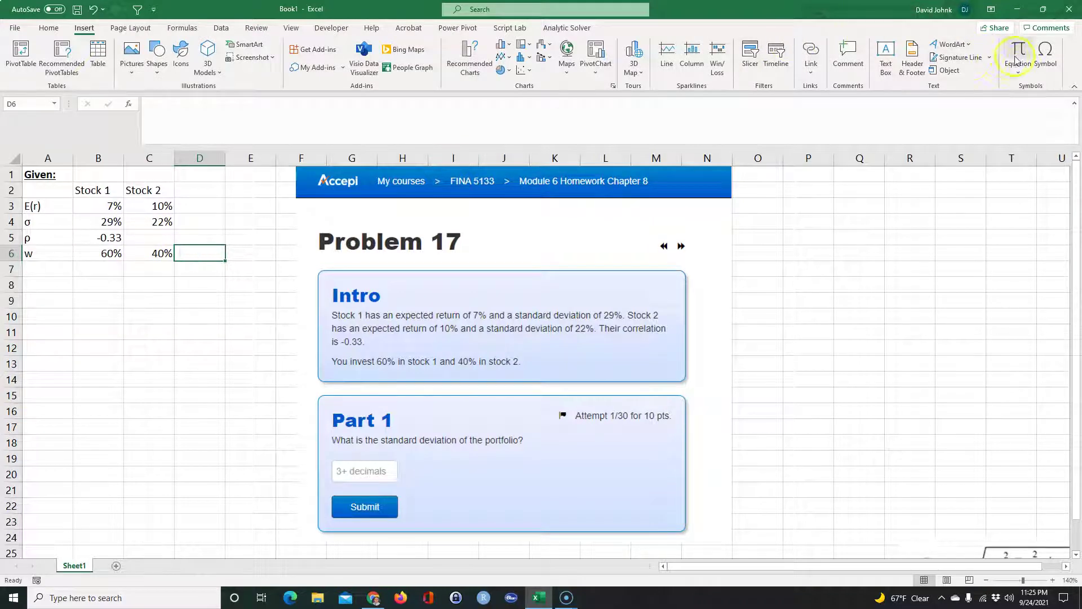
click(42, 33)
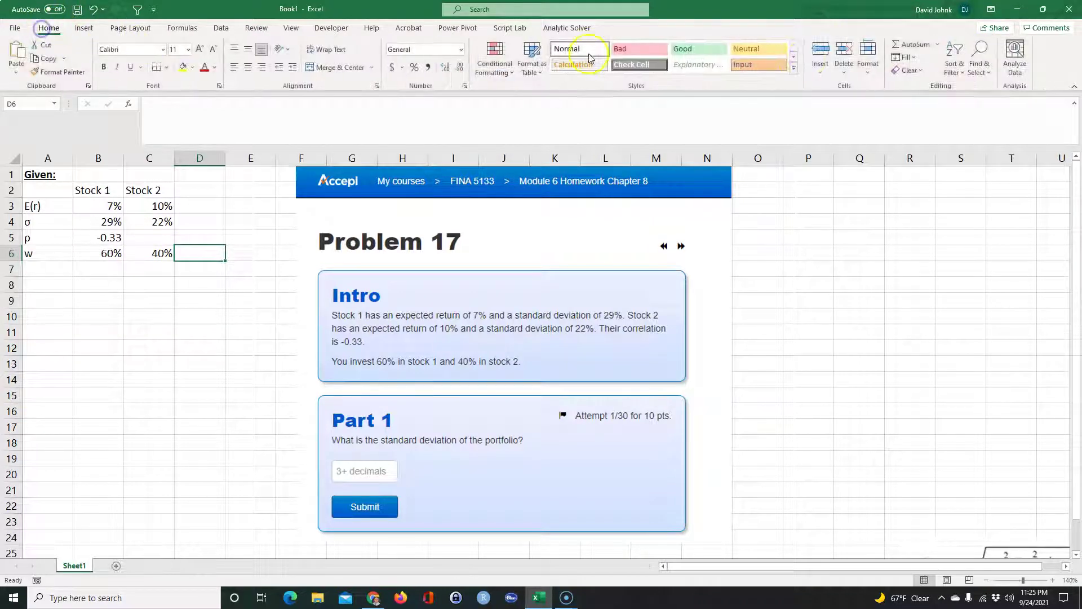
click(910, 44)
key(Return)
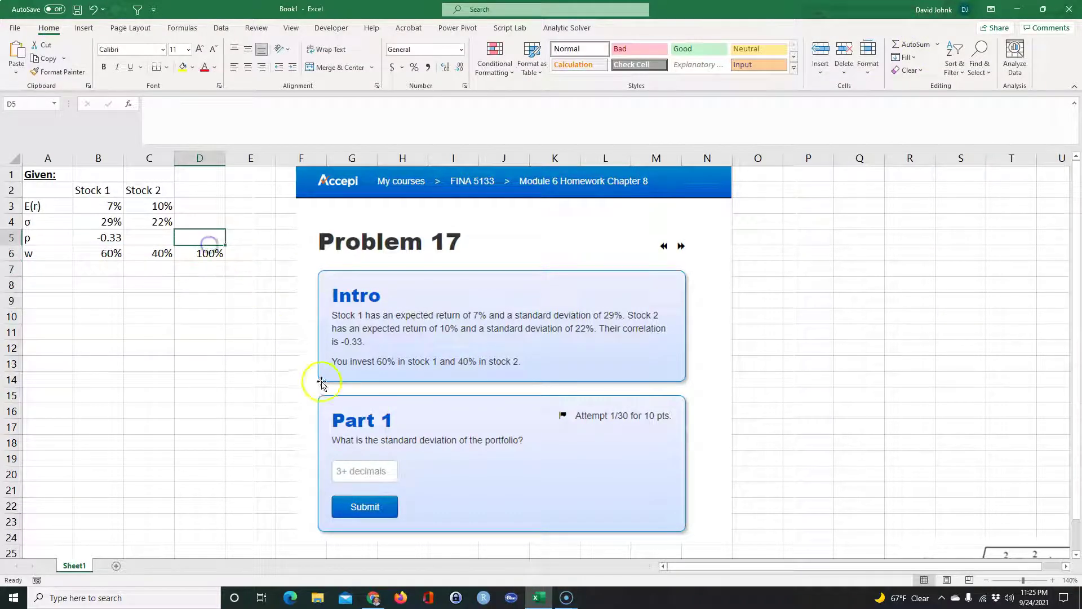
click(214, 253)
Step: Enter the heading "Find:" in A7 and make it bold and underlined
click(45, 265)
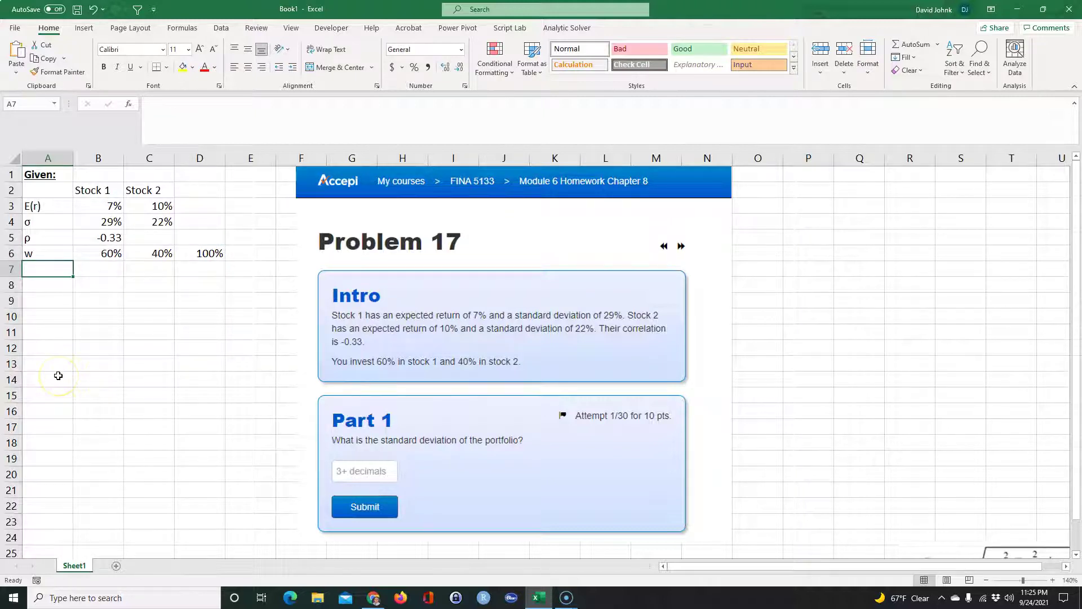
text(Find:)
key(Up)
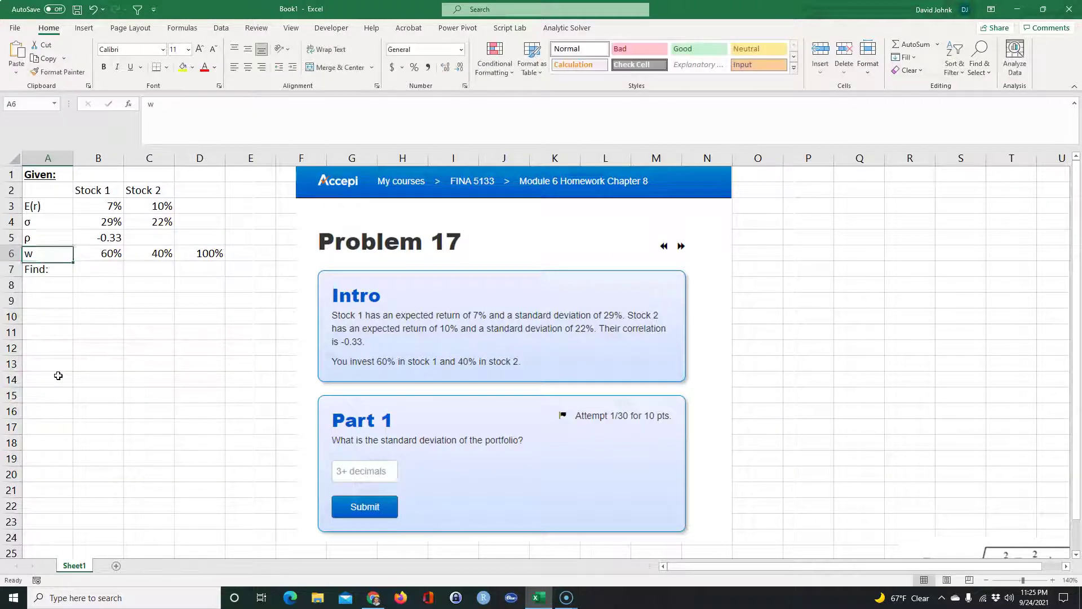
click(45, 269)
click(104, 67)
click(131, 68)
Step: Enter "1) σ" in A8, inserting the Greek small letter sigma as a symbol
click(31, 283)
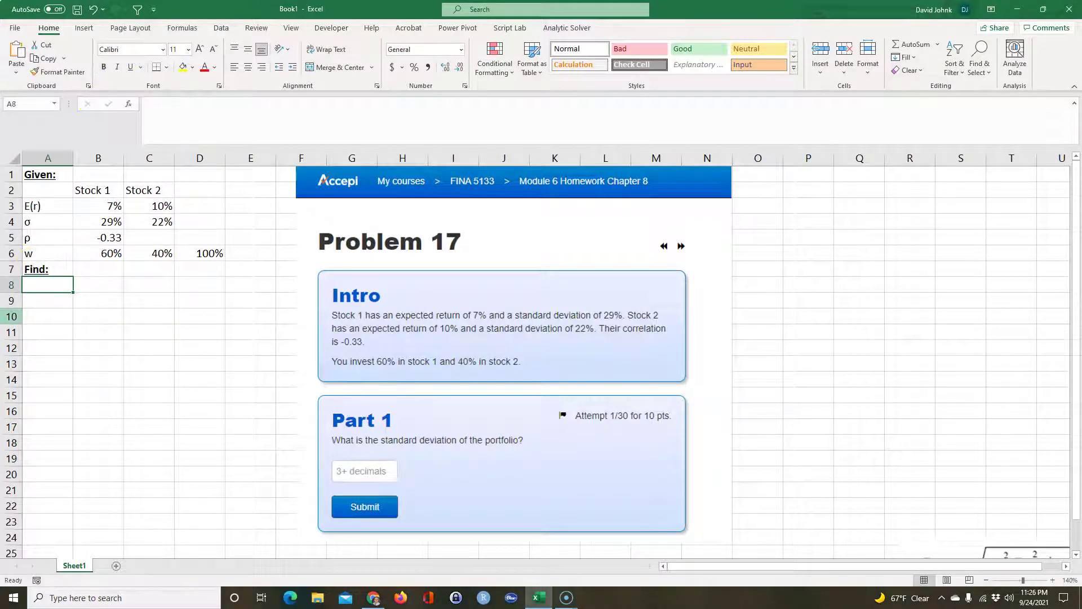
text(1))
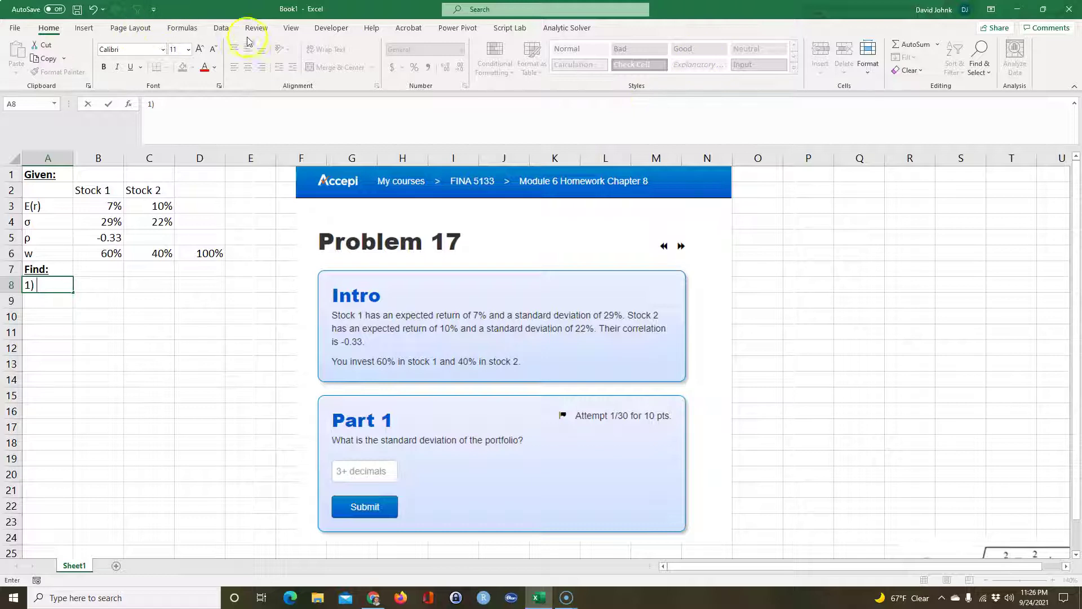
click(84, 28)
click(1047, 57)
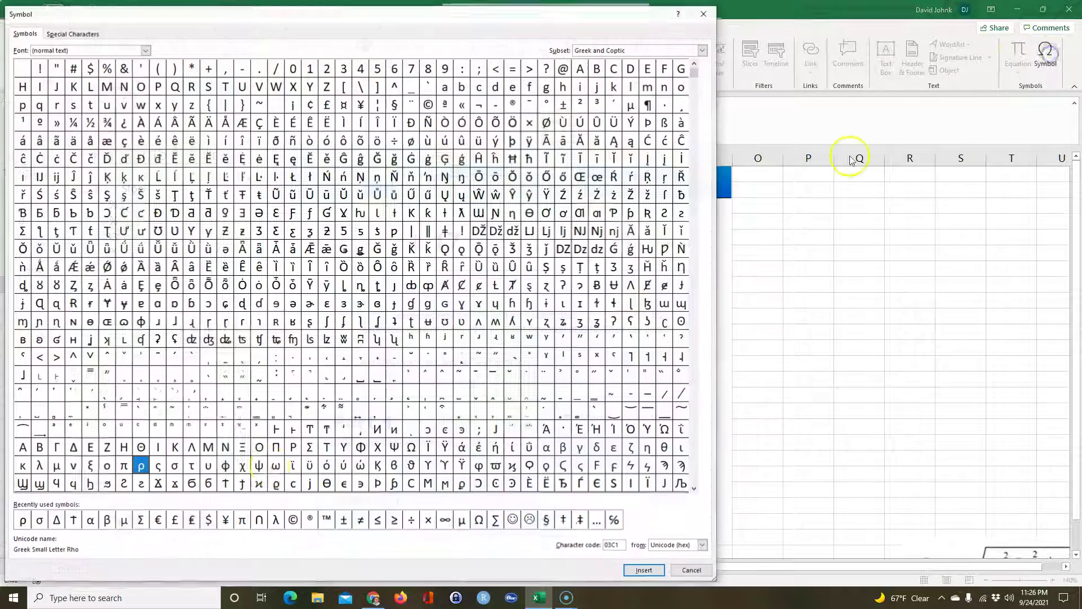
click(39, 519)
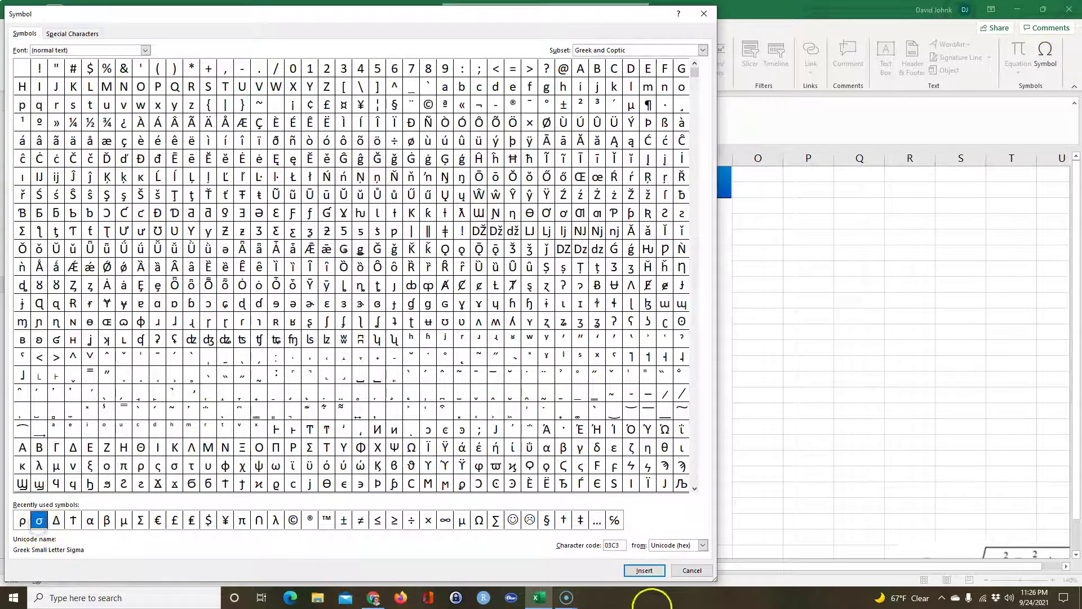
click(643, 570)
click(701, 570)
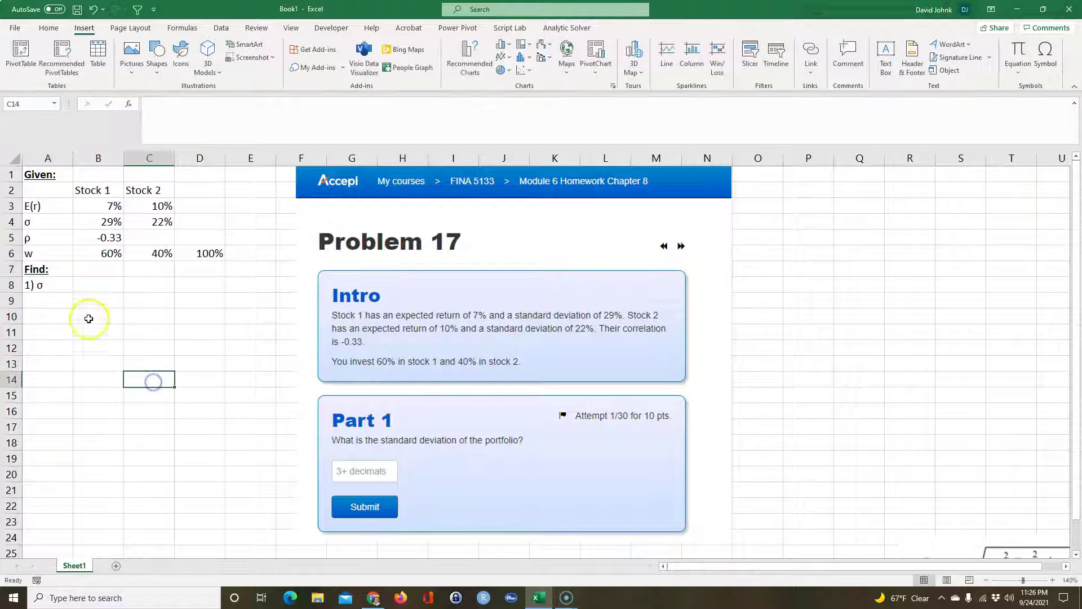
Step: Append a subscript p to the σ label in A8 and enter a question mark in B8
click(62, 288)
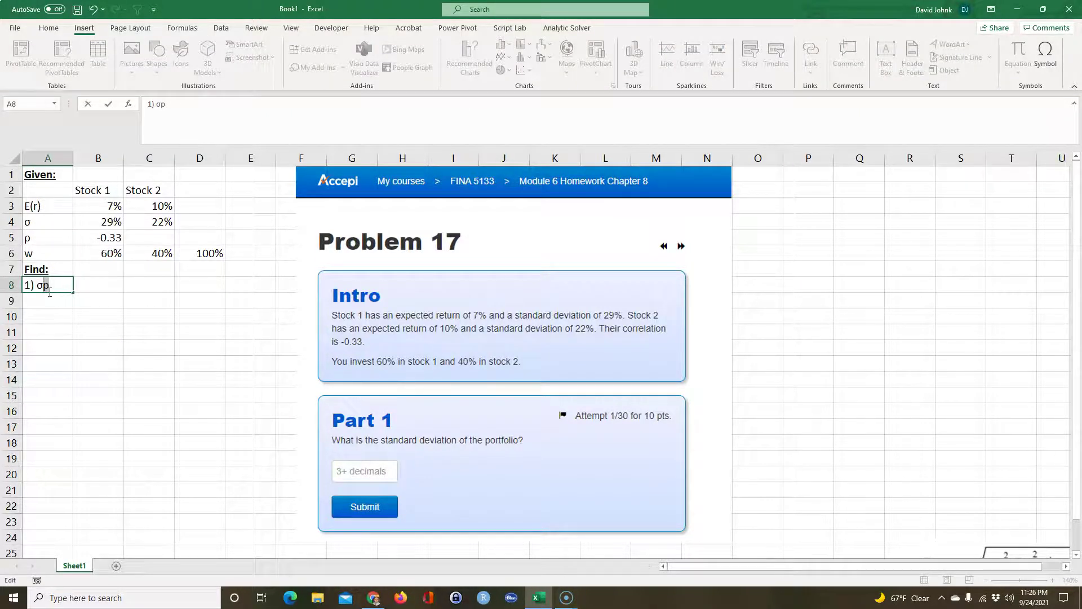
key(ctrl+1)
key(alt+b)
key(Return)
drag(106, 414, 106, 403)
click(97, 287)
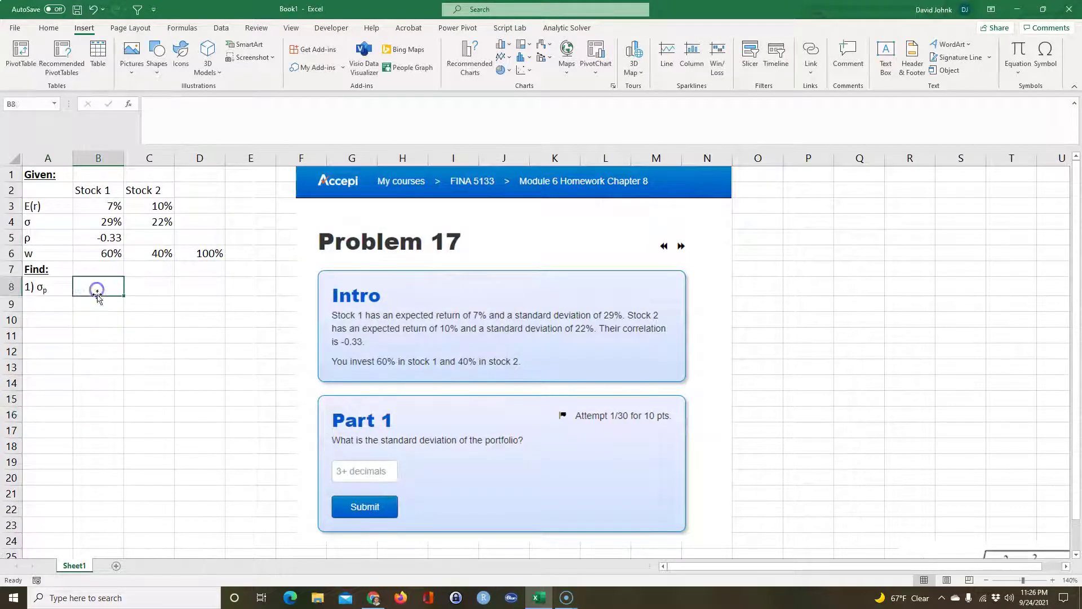
text(?)
Step: Enter the heading "Solution:" in A9 and make it bold and underlined
click(48, 312)
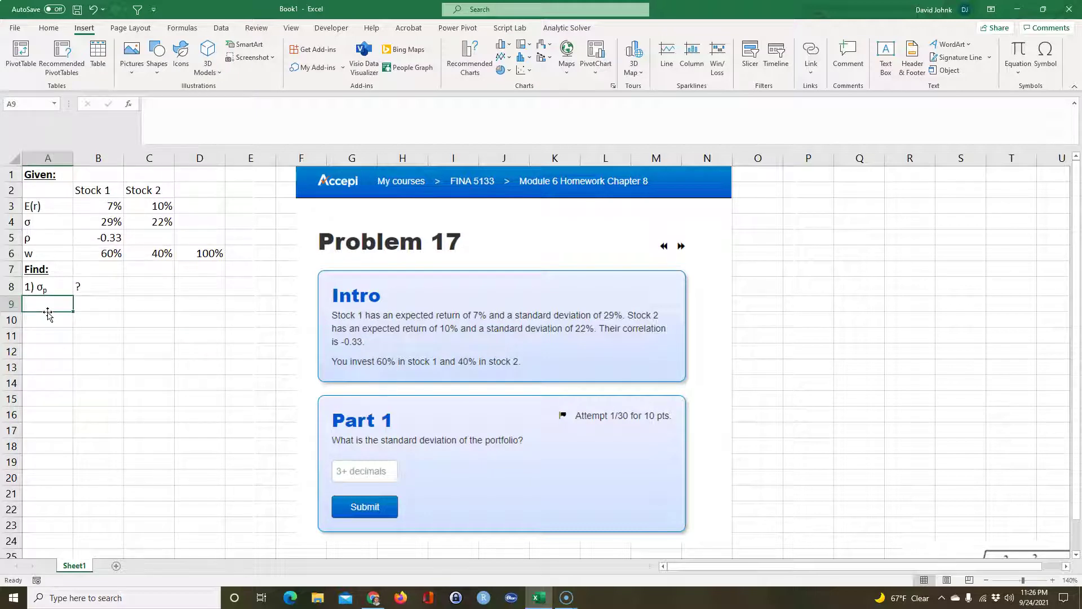
text(Solution:)
key(Return)
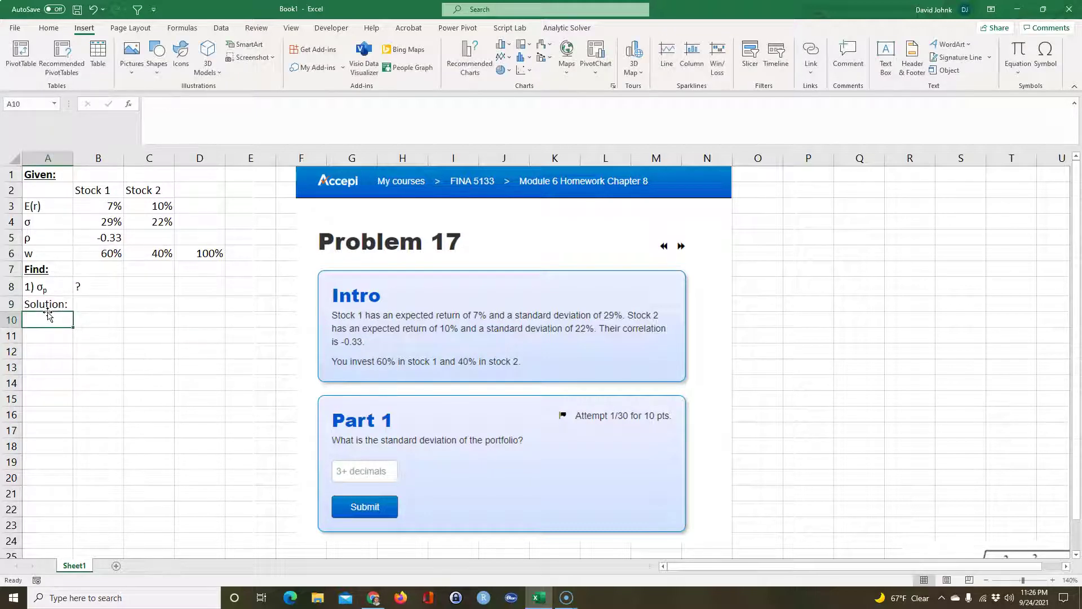
click(48, 307)
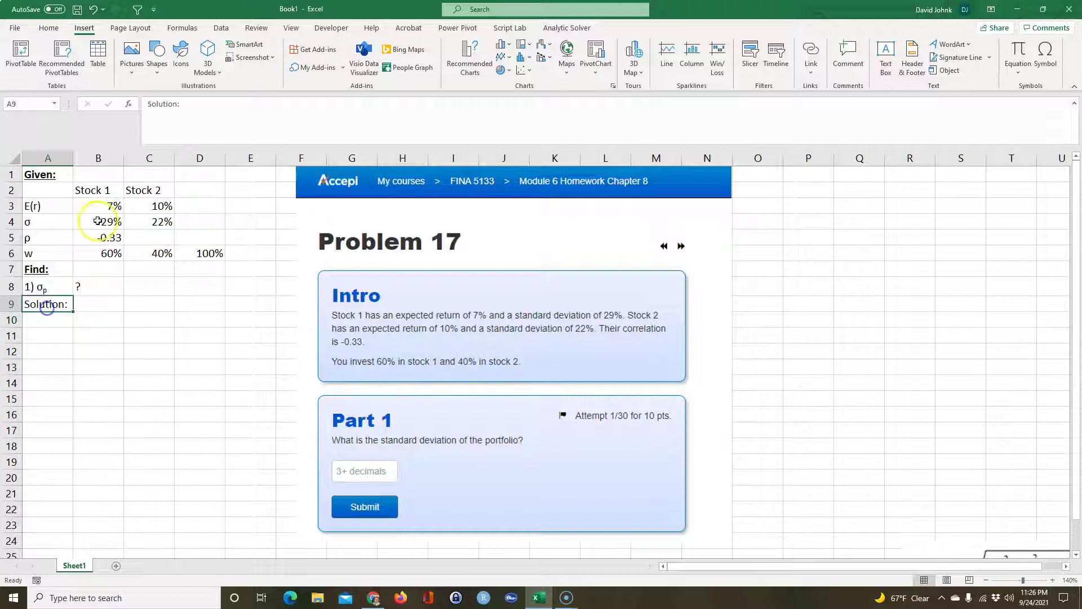
click(48, 28)
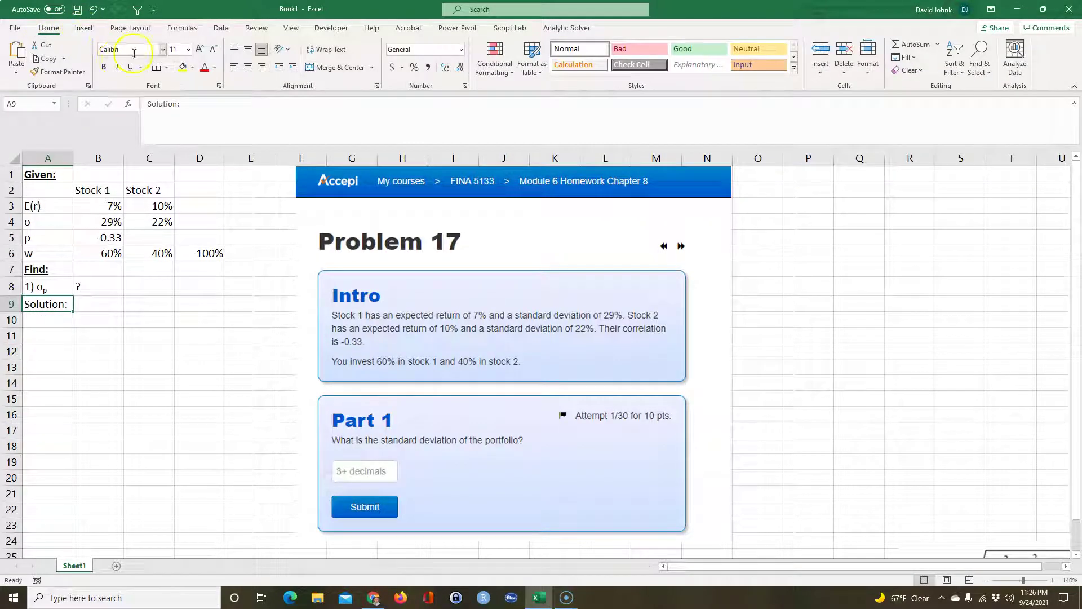
click(104, 67)
click(130, 67)
Step: Copy the "1) σp" label from A8 into A10 under the Solution heading
click(96, 335)
click(34, 288)
key(ctrl+c)
click(43, 320)
key(ctrl+v)
click(97, 316)
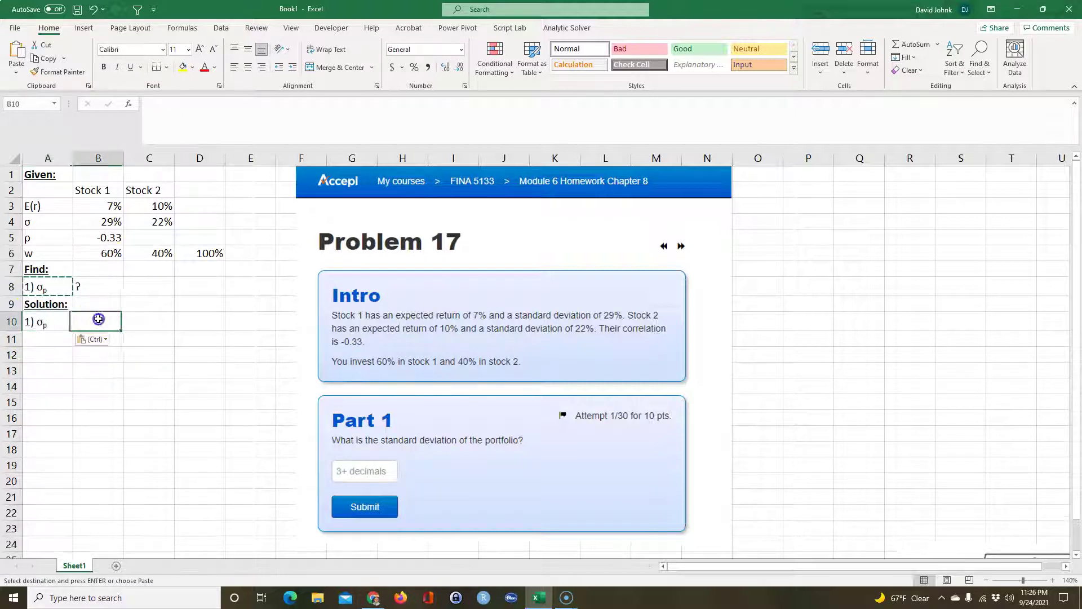
Step: Move the problem screenshot over to column O and place the standard deviation formulas picture between it and the data, around columns G to N
scroll(946, 476, down, 1)
drag(954, 526, 158, 356)
drag(488, 216, 887, 266)
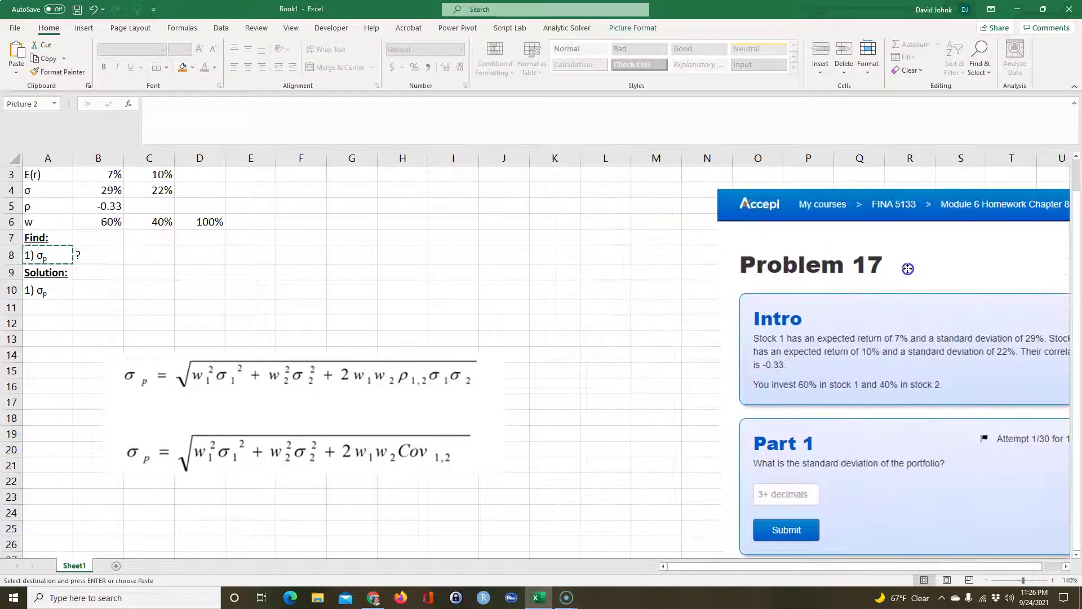
drag(316, 398, 498, 241)
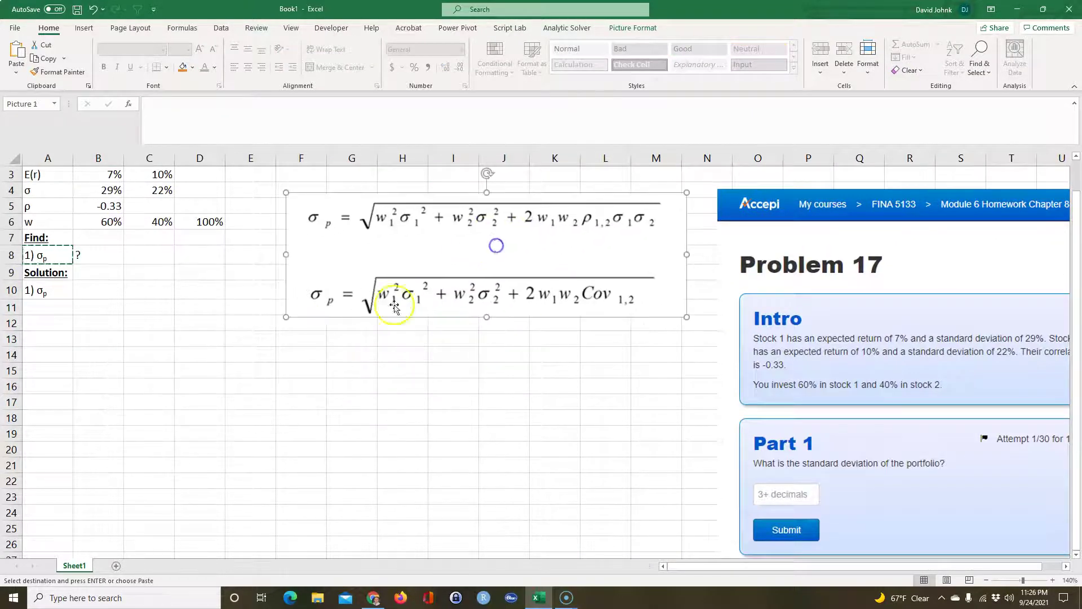
scroll(499, 241, up, 1)
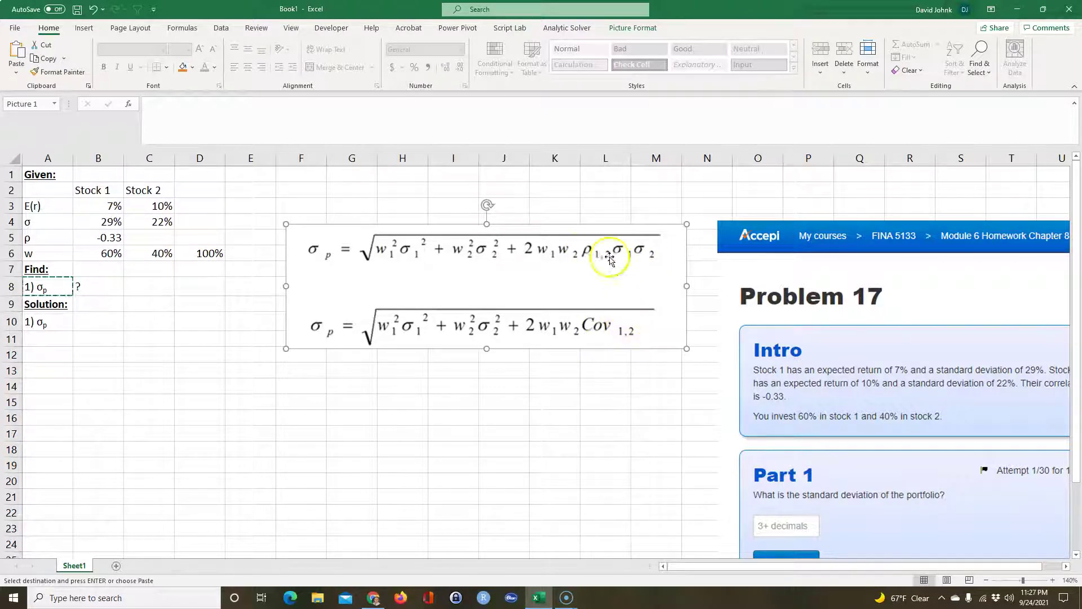
drag(528, 273, 575, 259)
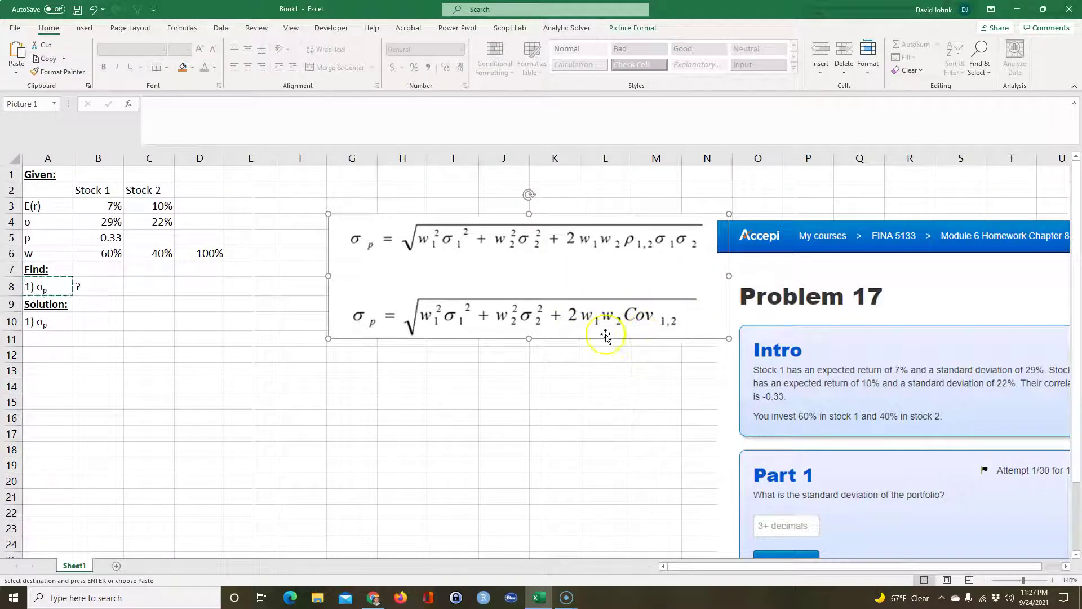
Step: Begin a square root formula in B10 with the two squared weight and deviation terms, B6^2*B4^2+C6^2*C4^2
click(259, 382)
click(92, 321)
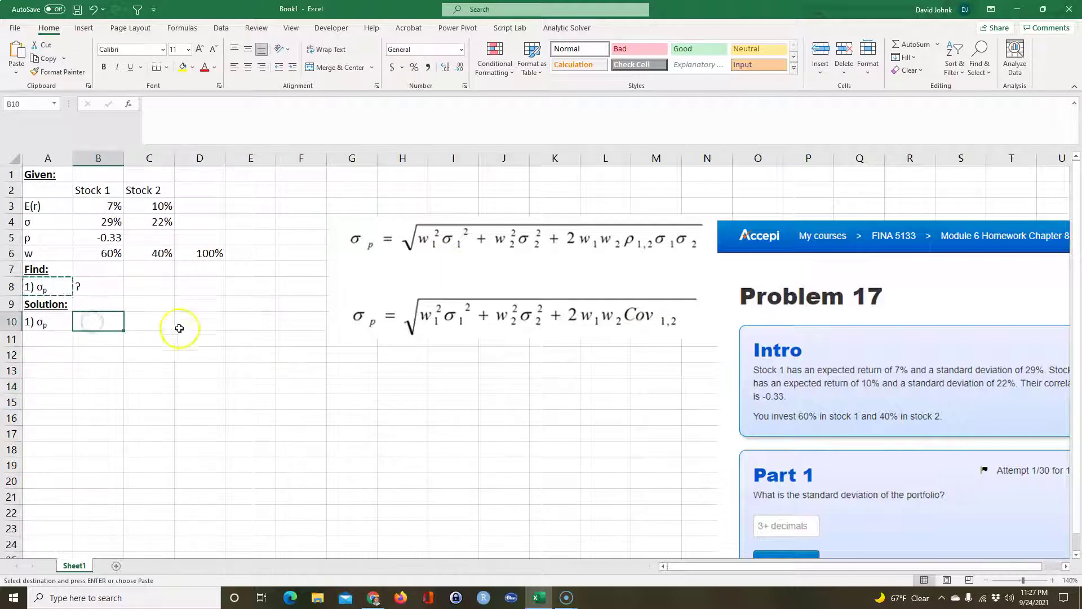
text(=s)
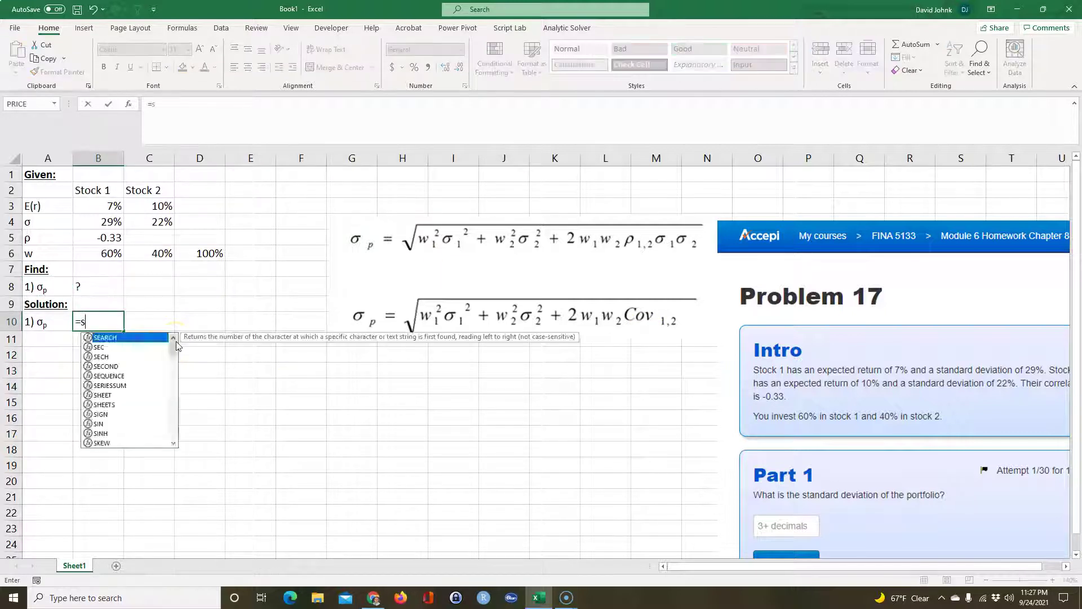
text(qar)
key(BackSpace)
key(BackSpace)
text(rt)
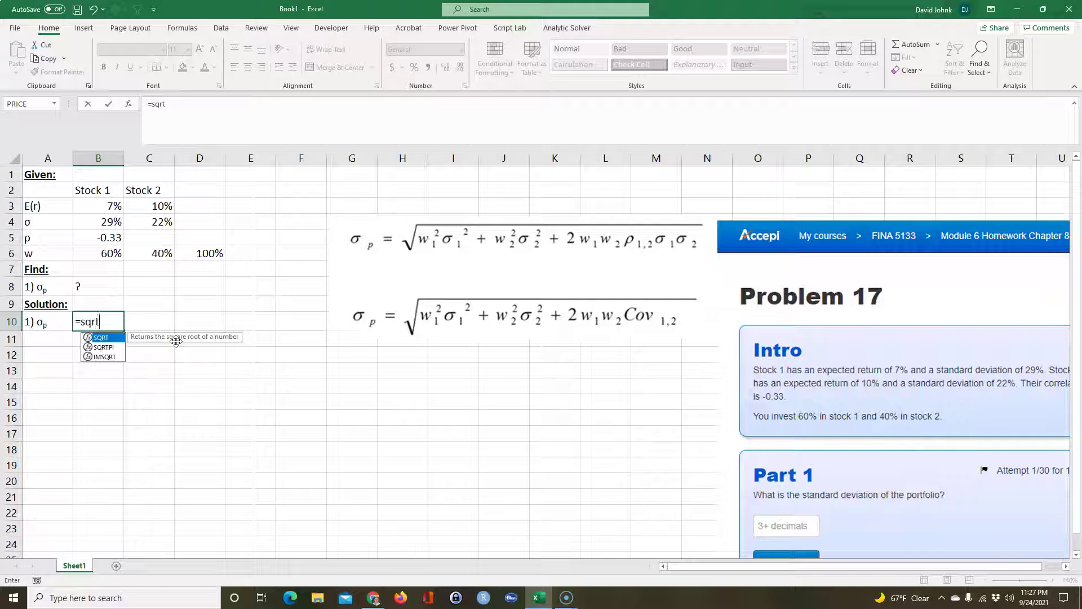
text(()
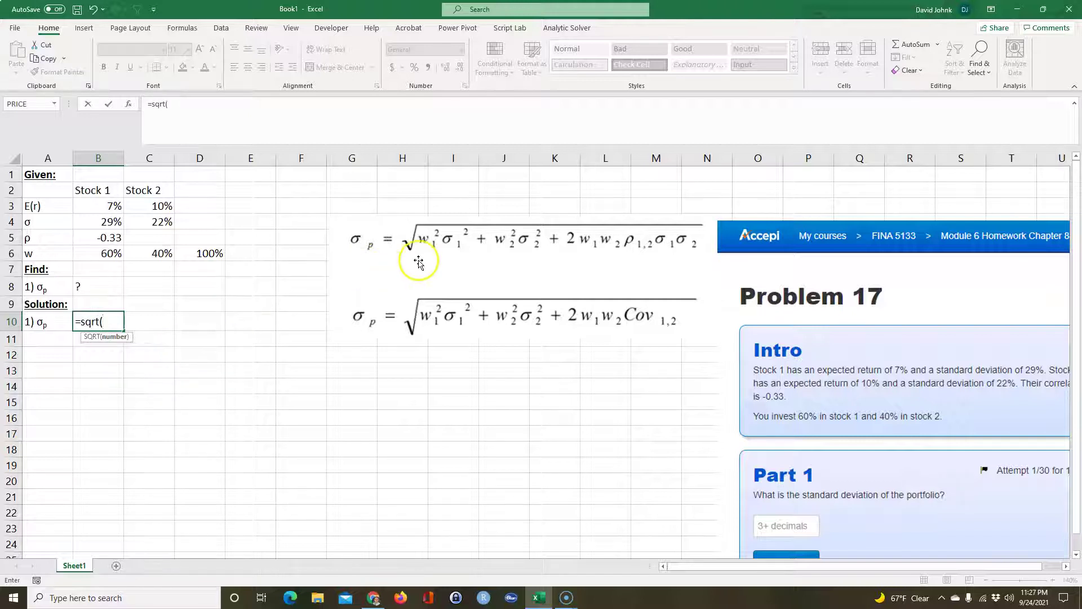
click(108, 258)
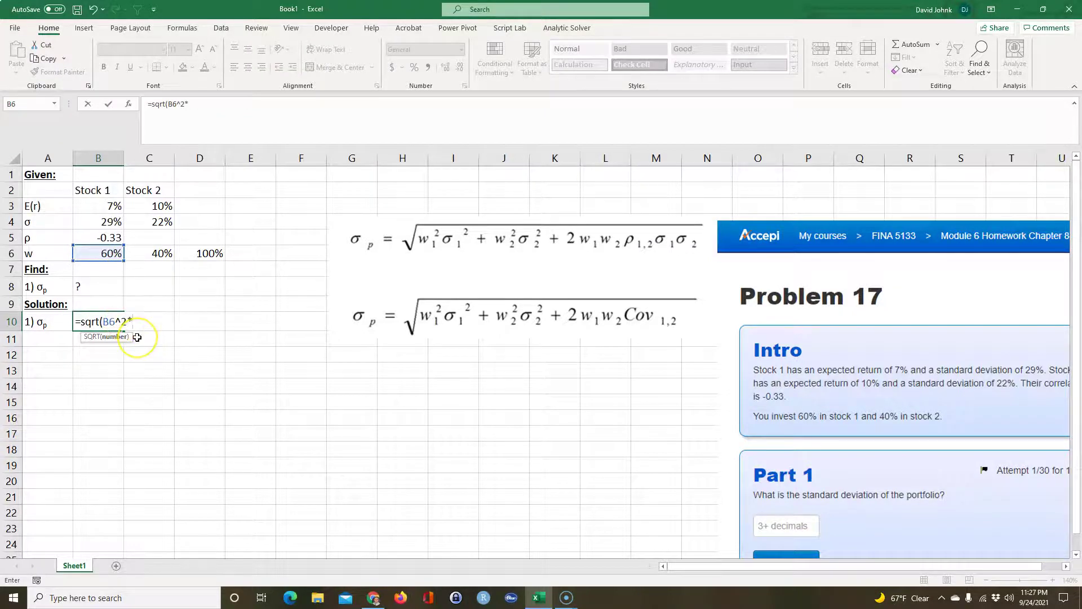
click(99, 222)
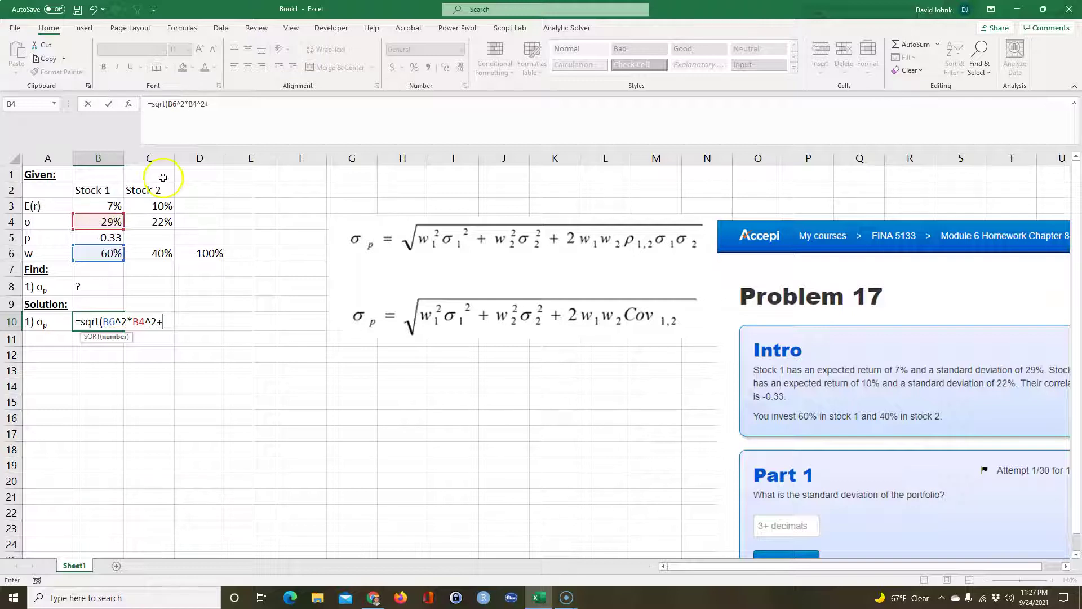
click(145, 254)
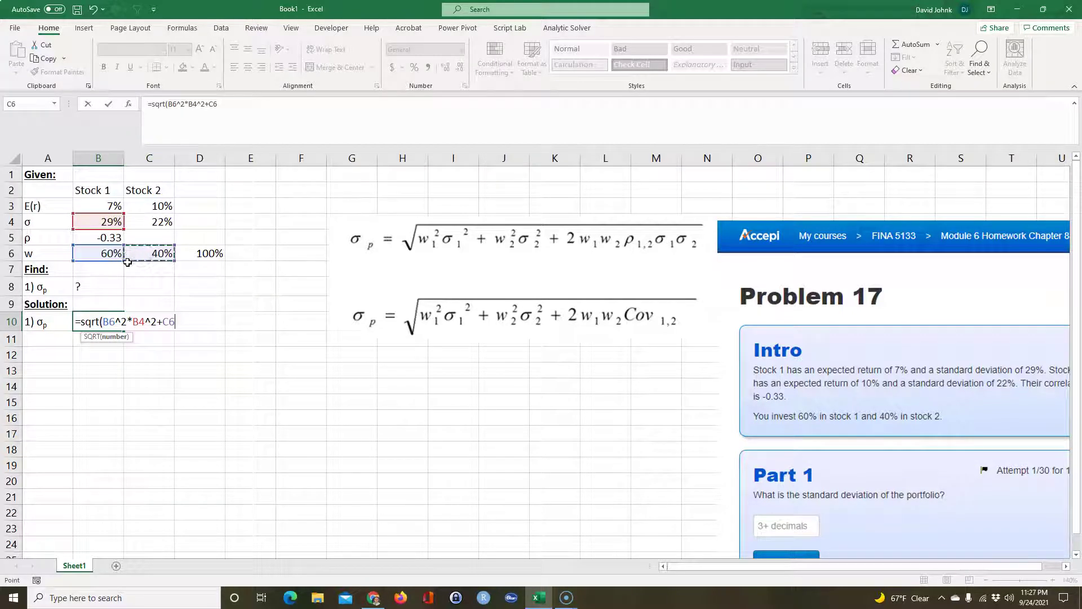
text(^2*)
click(154, 225)
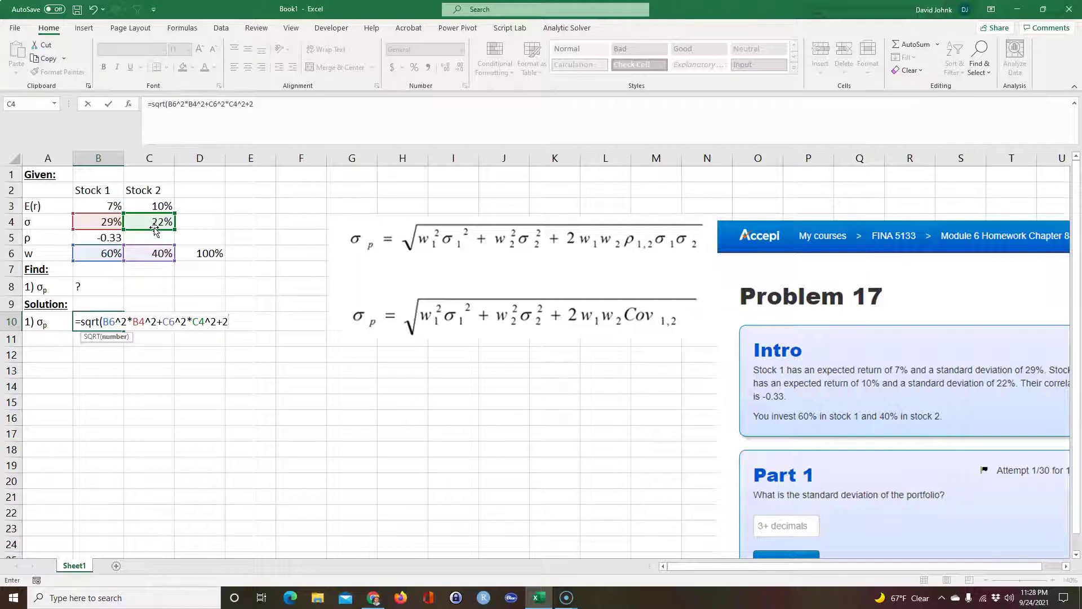
Step: Complete the B10 formula by adding the correlation term 2*B6*C6*B5*B4*C4 and closing the square root
click(109, 255)
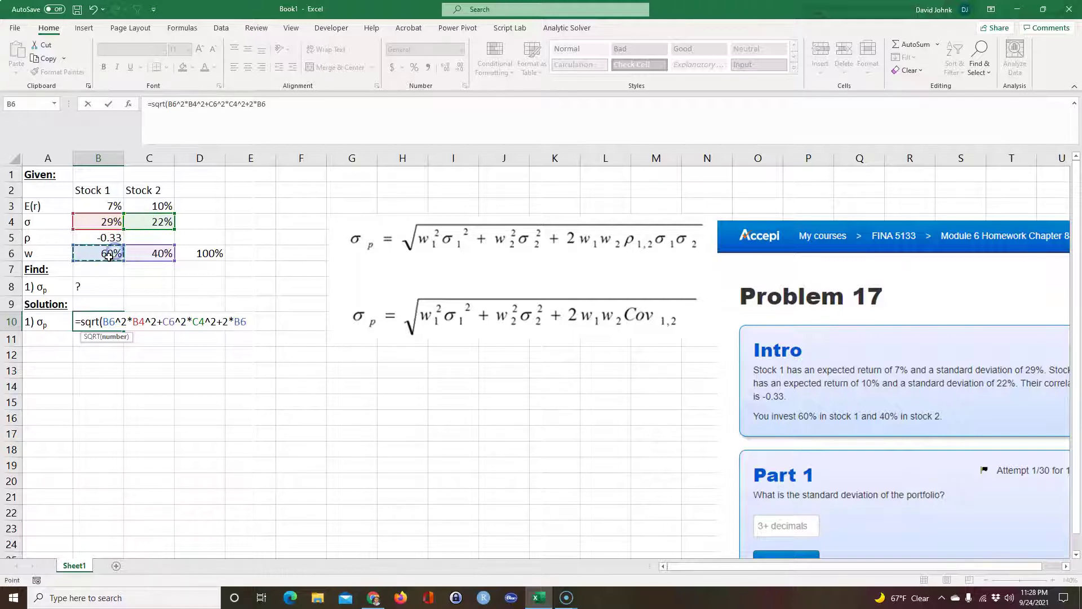
text(*)
click(151, 258)
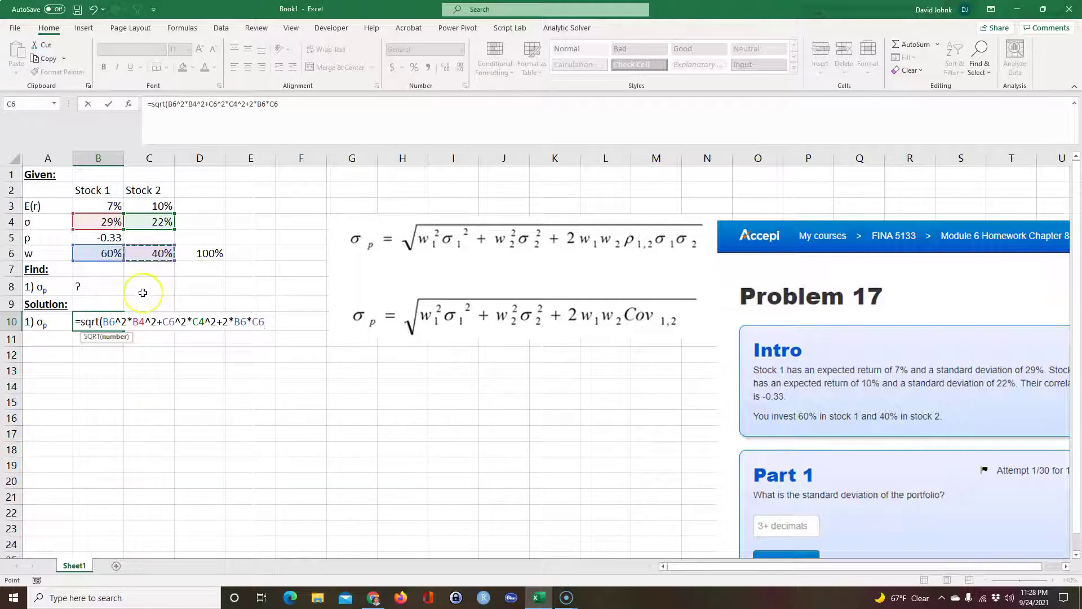
text(*)
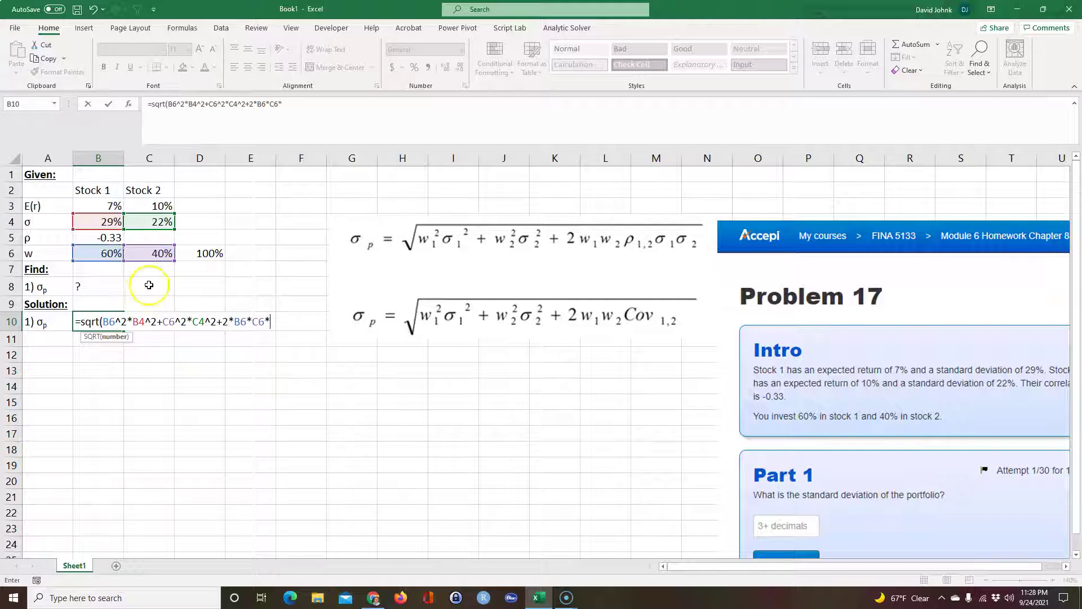
click(95, 237)
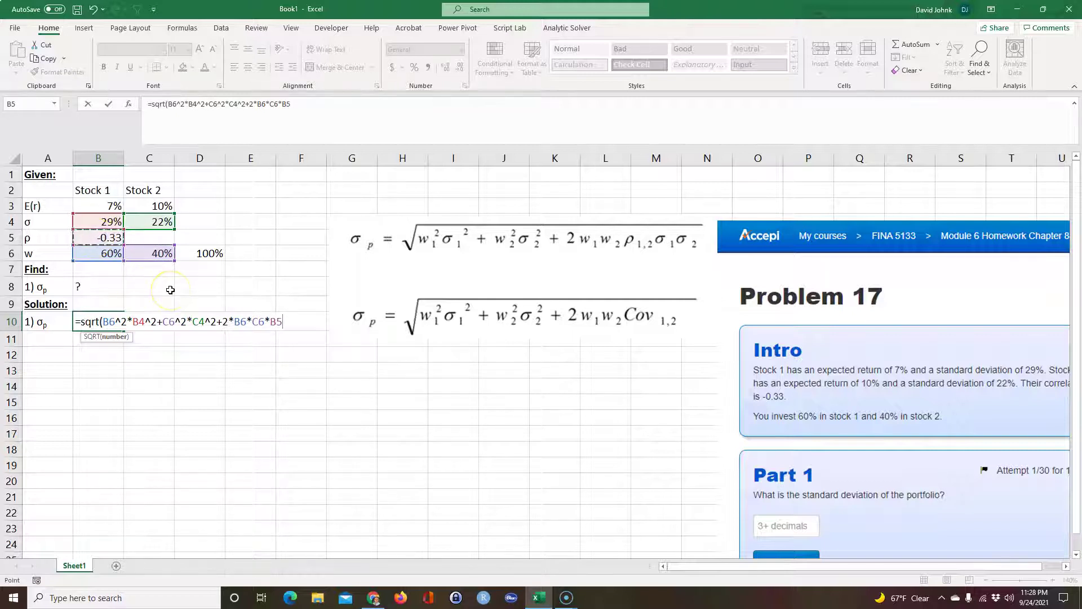
text(*)
click(98, 222)
text(*)
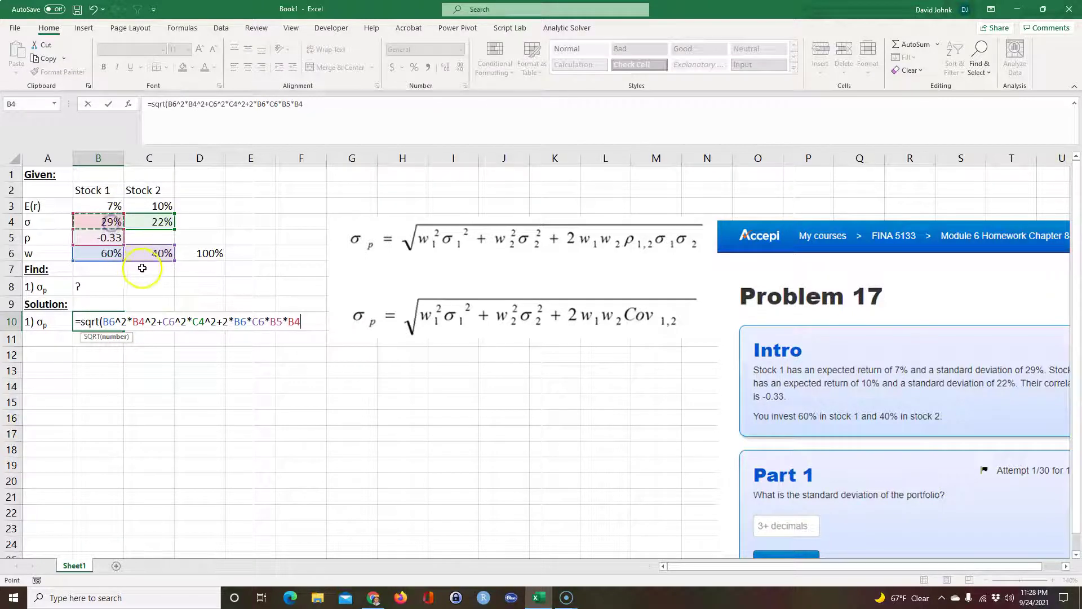
click(161, 224)
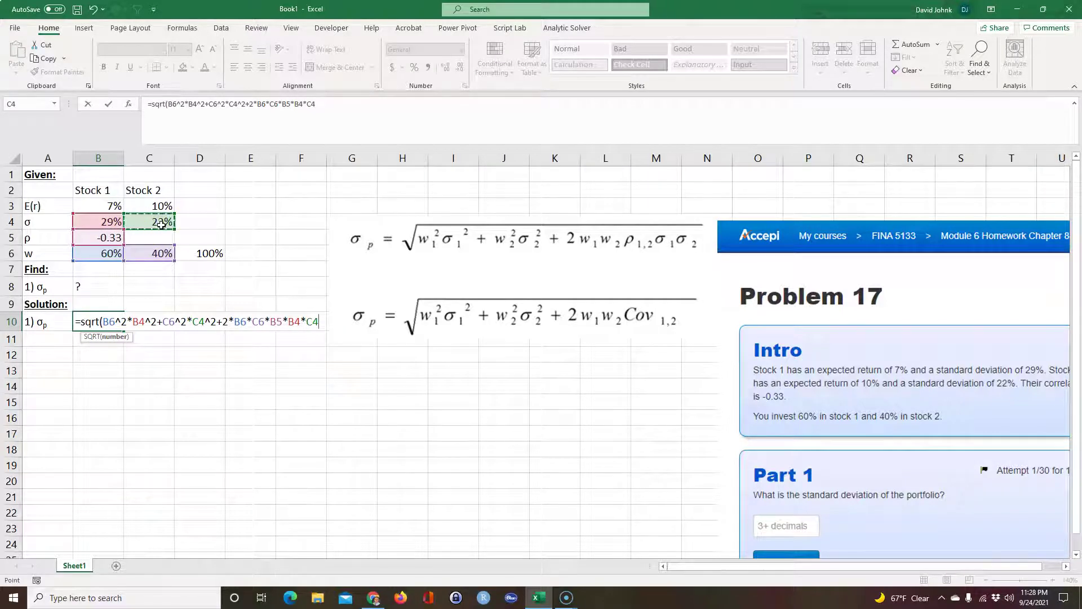
text())
key(Return)
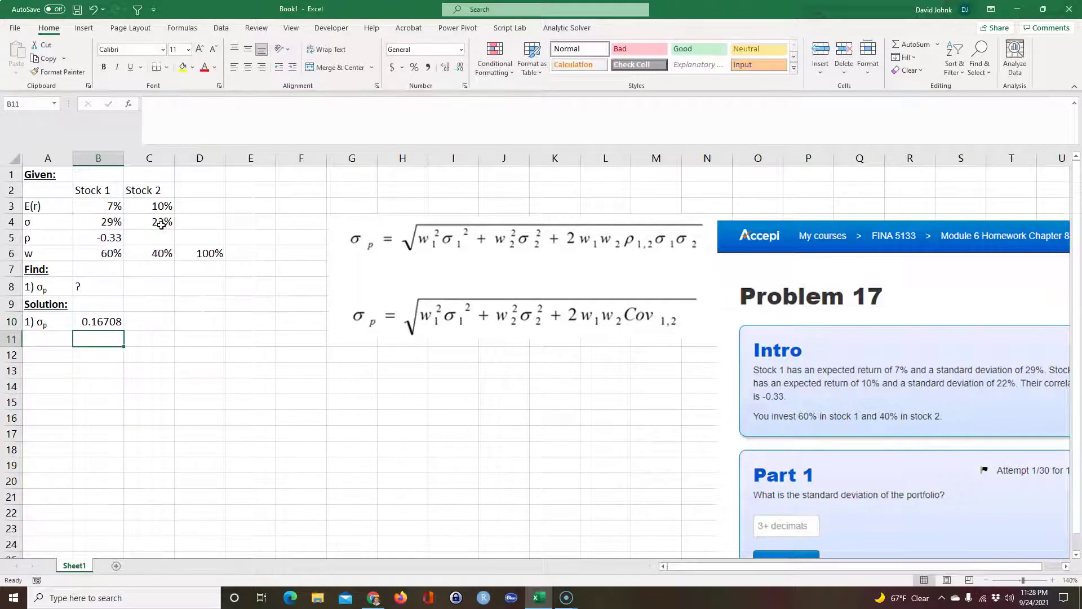
Step: Format the portfolio standard deviation in B10 as a percentage with two decimals
click(99, 320)
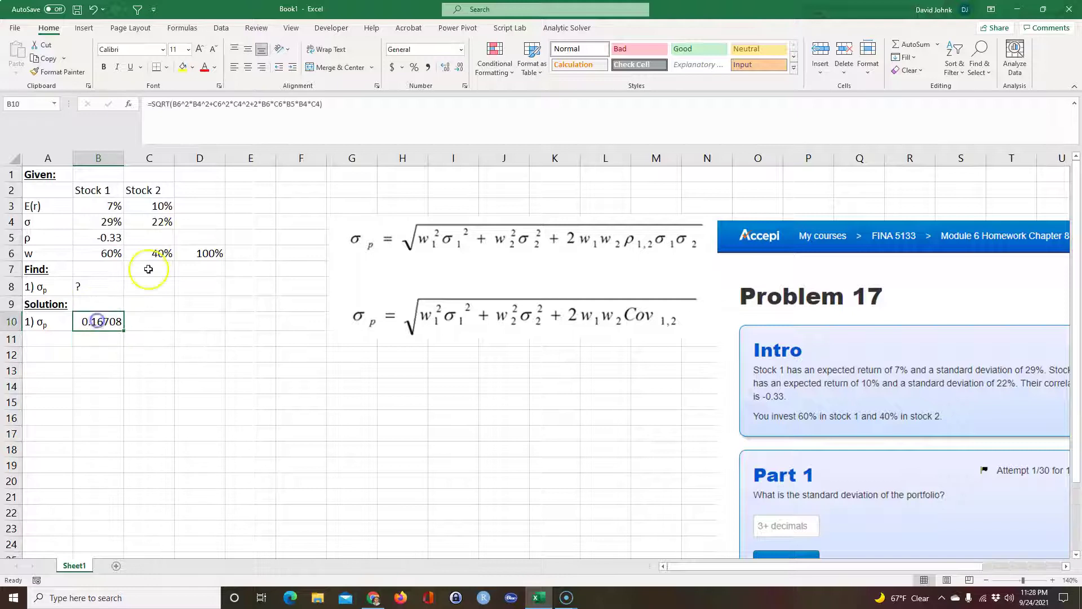
click(414, 67)
click(428, 67)
click(428, 68)
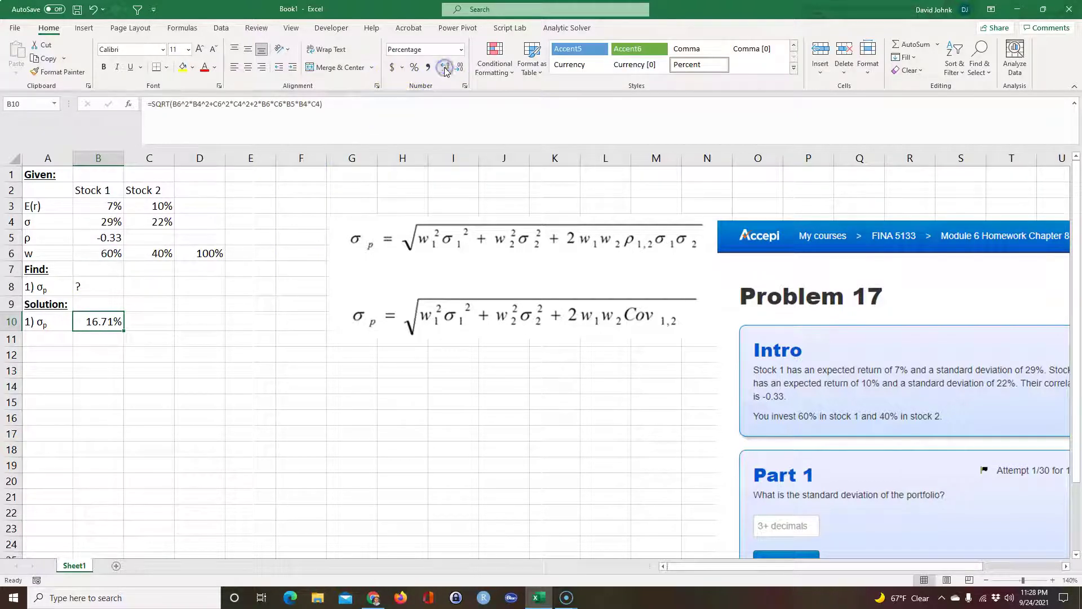
click(244, 400)
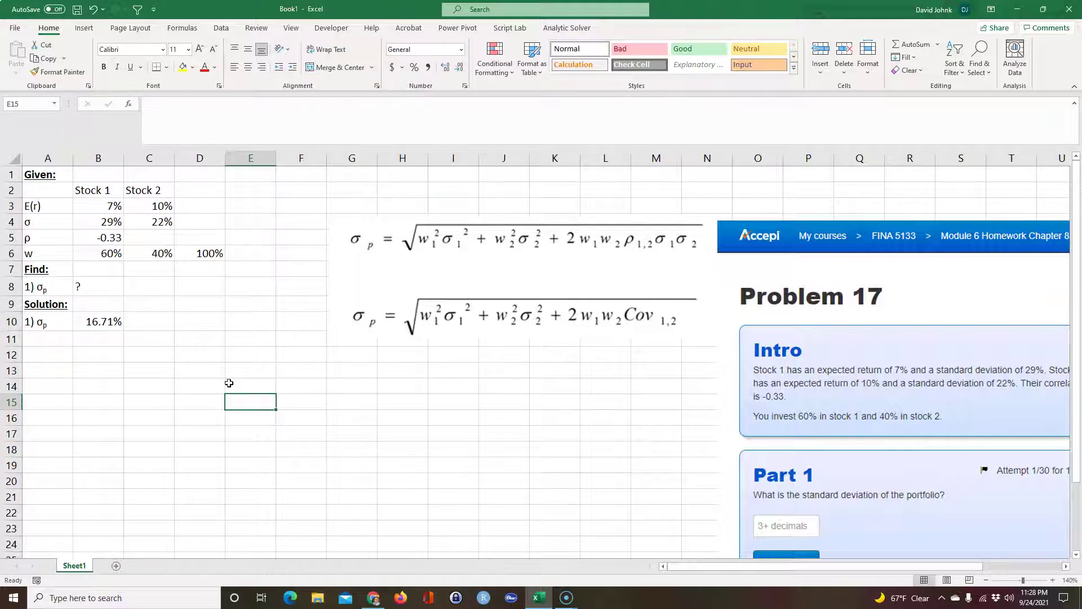
Step: Switch to the Accepi homework page in the browser and submit 16.71 as the Part 1 answer
key(alt+Tab)
click(264, 303)
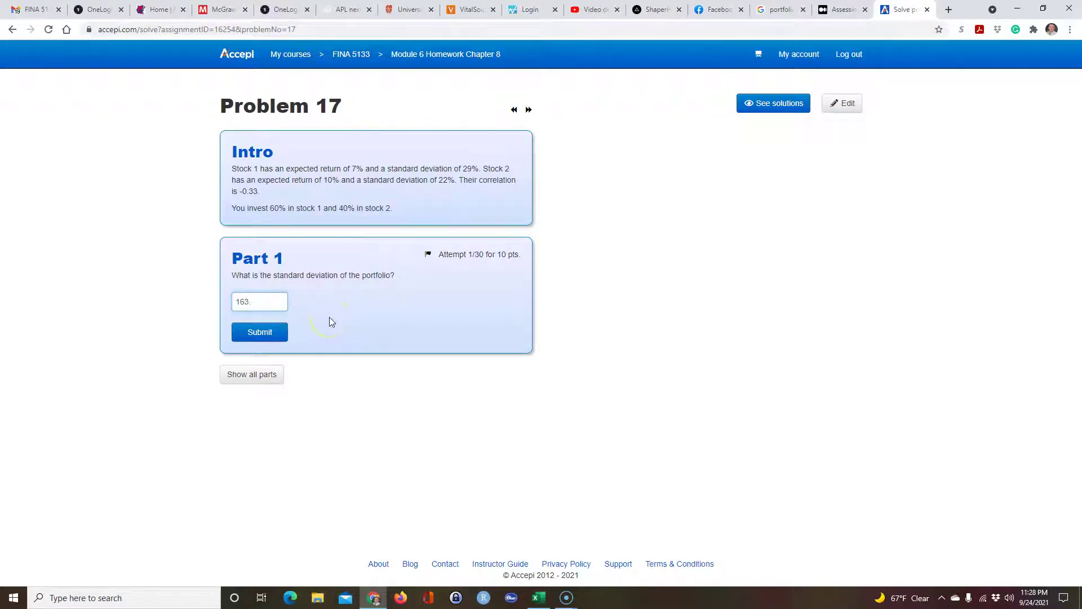
text(163)
text(.)
key(BackSpace)
key(BackSpace)
text(.71)
click(262, 332)
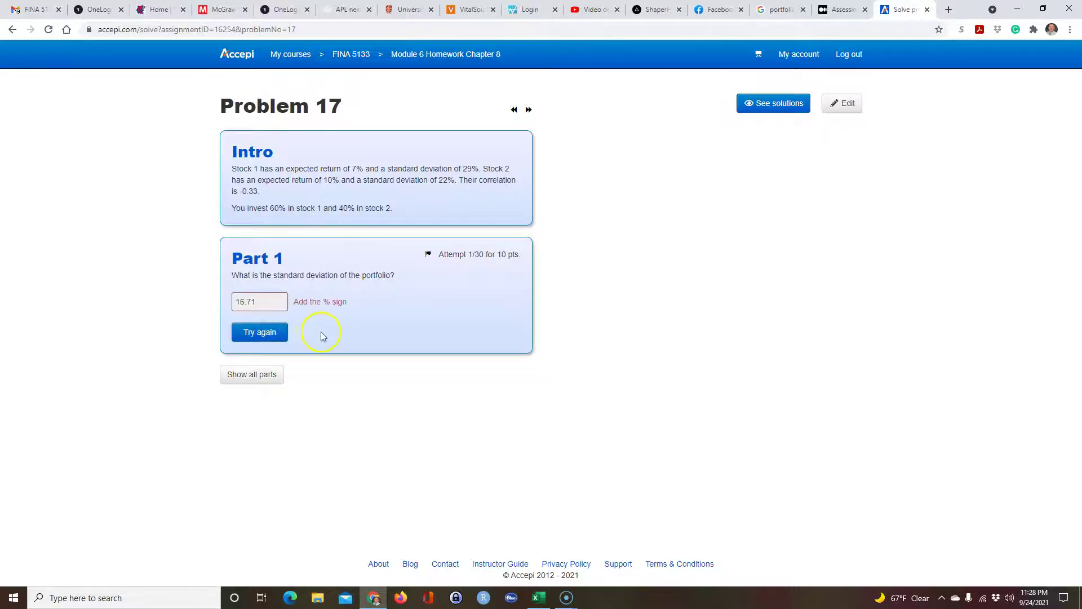
Step: Return to the Excel worksheet, show B10 with three decimals and copy the cell
key(alt+Tab)
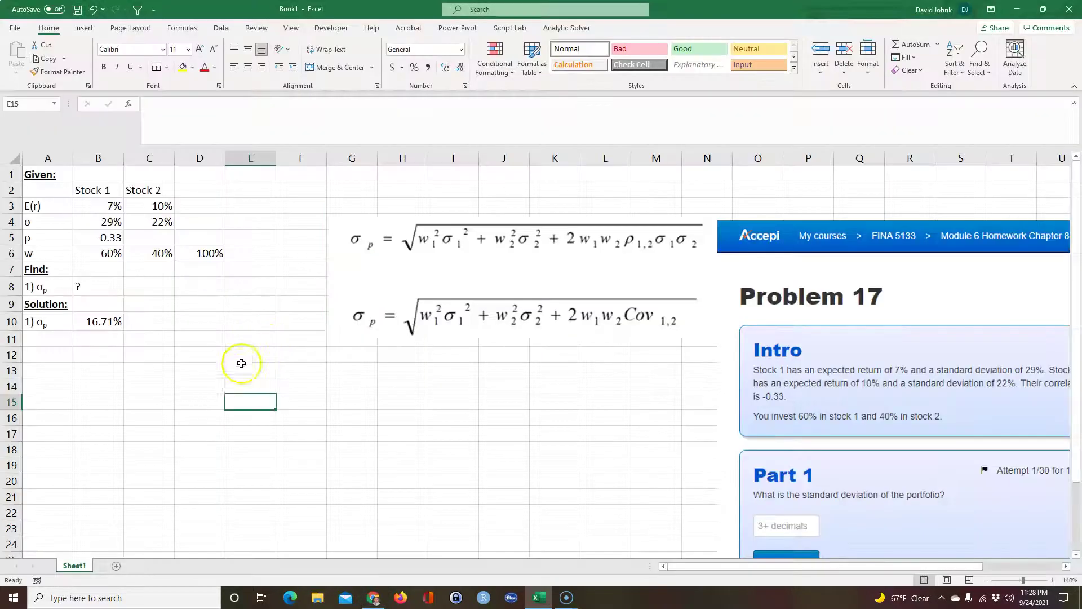
click(96, 323)
click(445, 67)
right_click(111, 324)
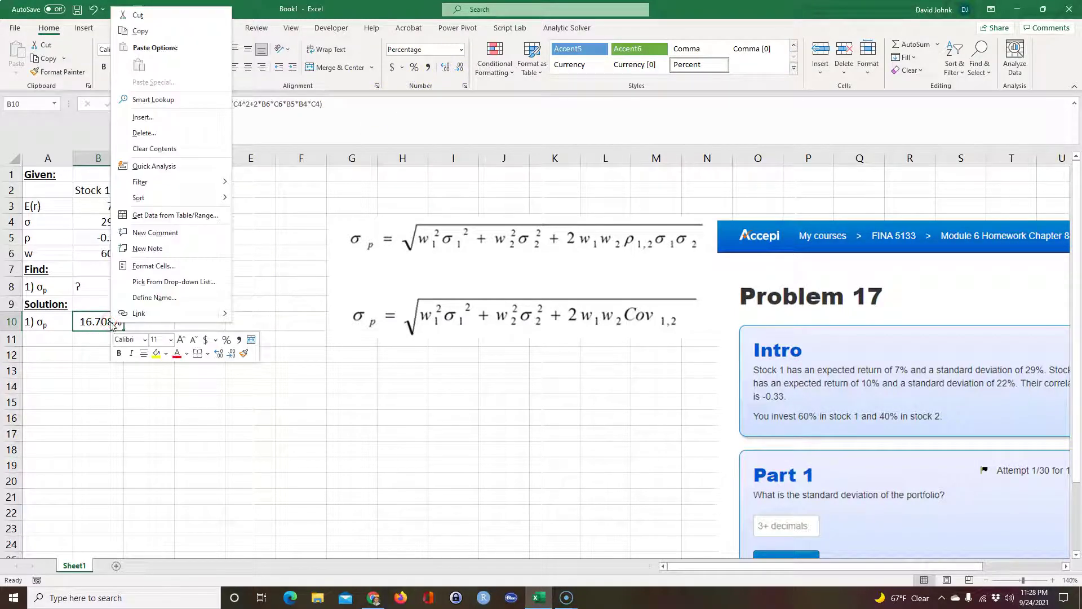
click(316, 437)
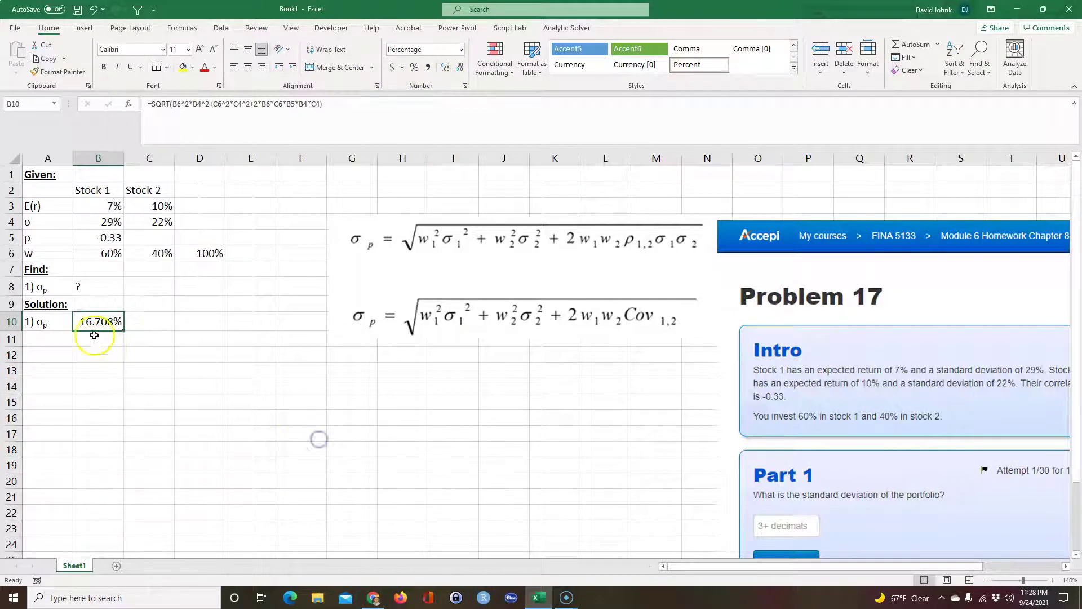
key(ctrl+c)
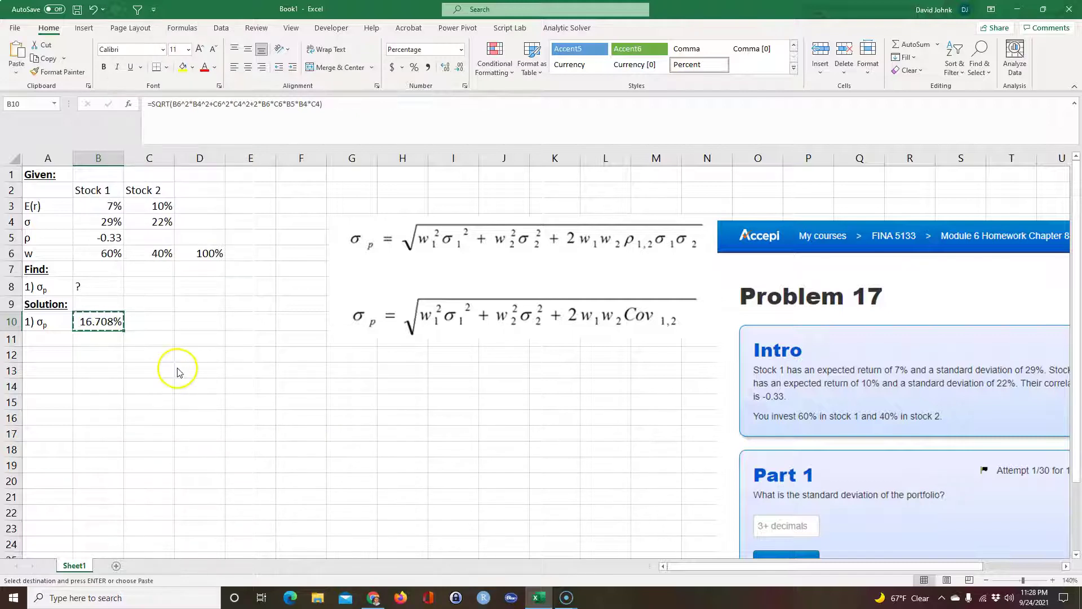
Step: Switch back to the Accepi page, retry Part 1 with the copied 16.708% and bring the Part 2 question into view
key(alt+Tab)
double_click(262, 301)
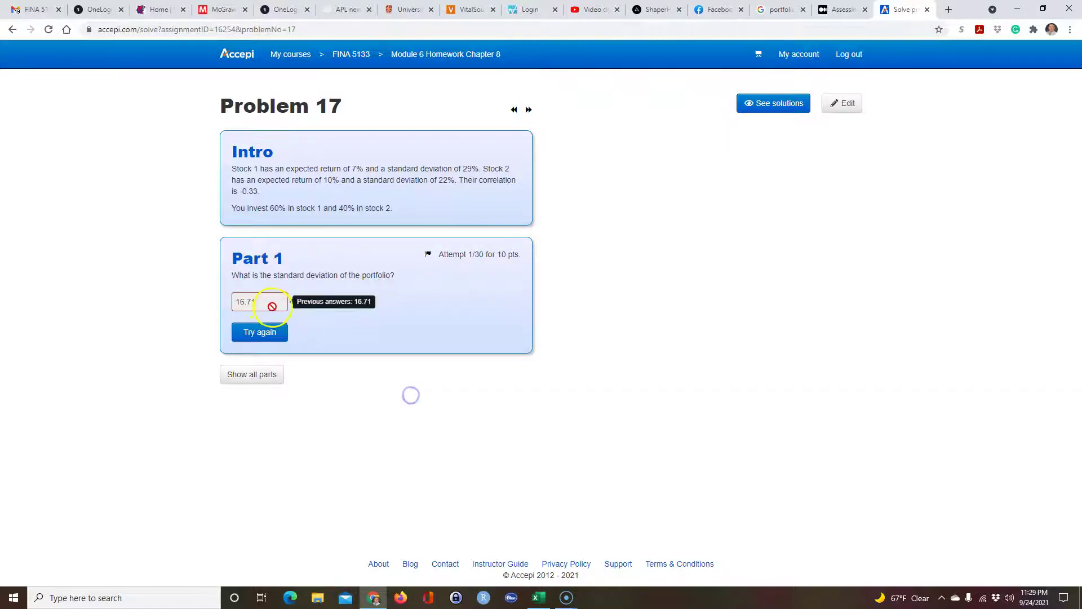
click(264, 330)
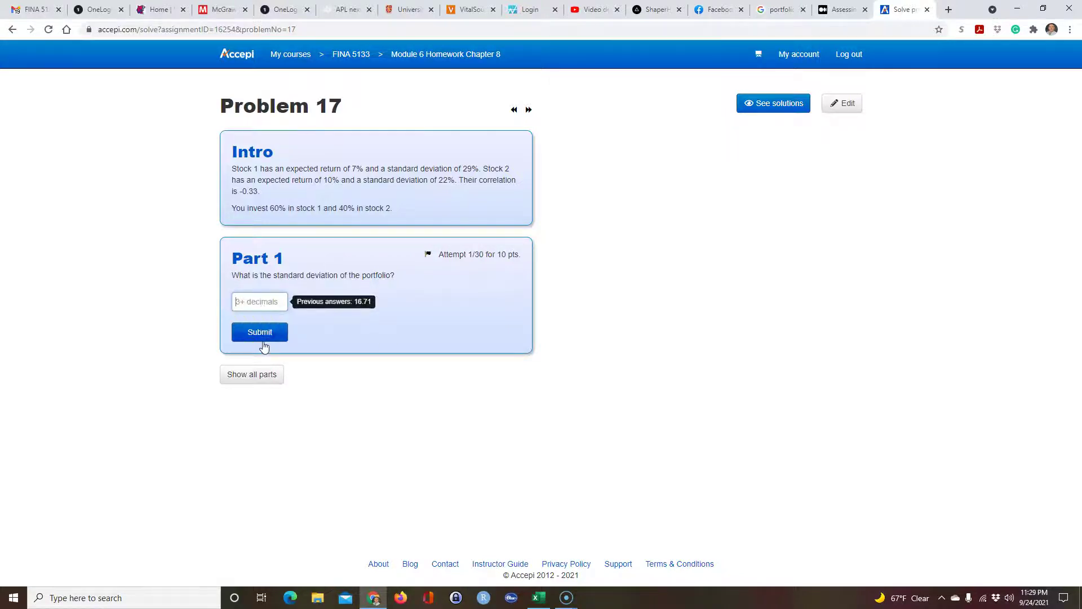
click(263, 342)
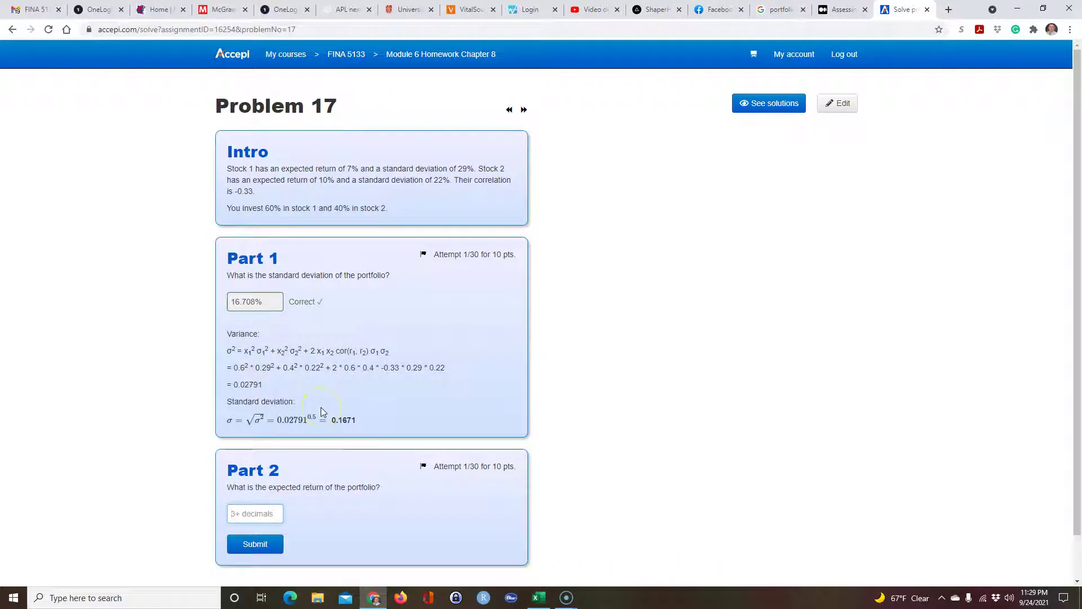
scroll(323, 410, down, 1)
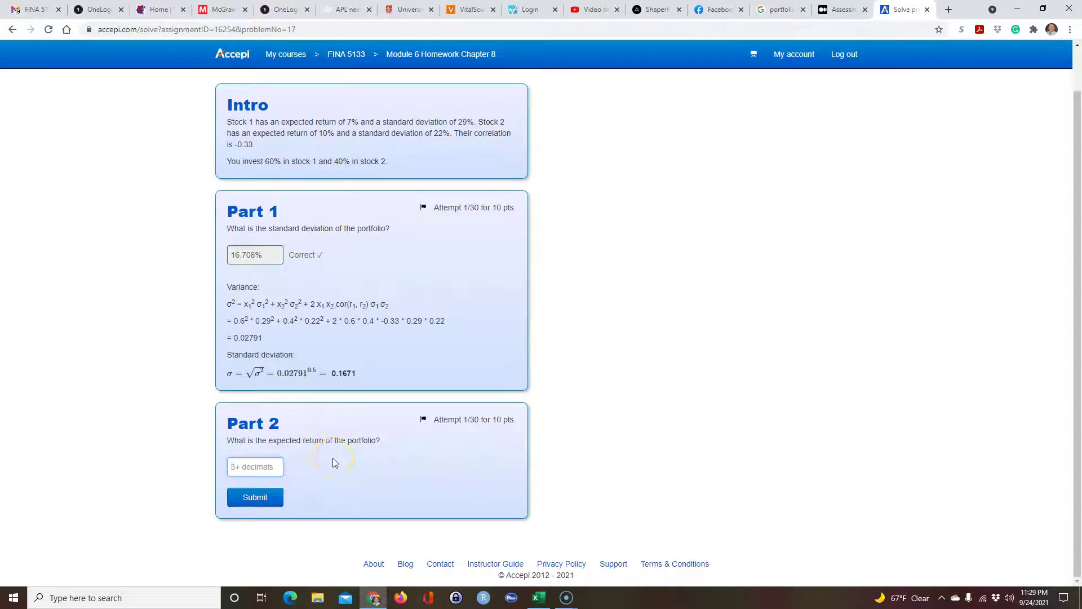
Step: Go back to the Excel worksheet and move the Solution heading and its result row down to start in A14
key(alt+Tab)
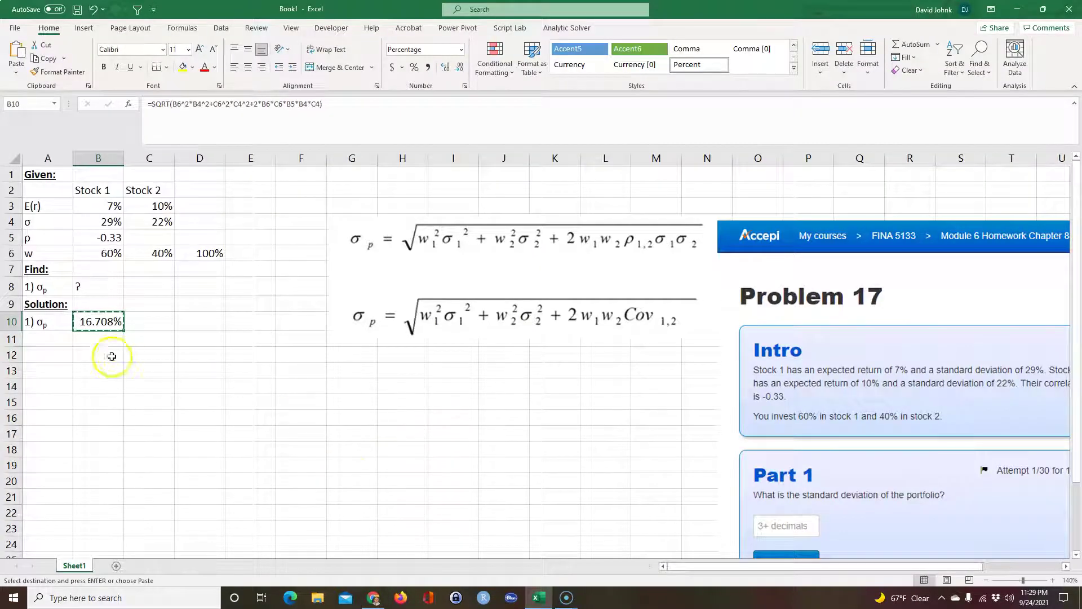
click(42, 340)
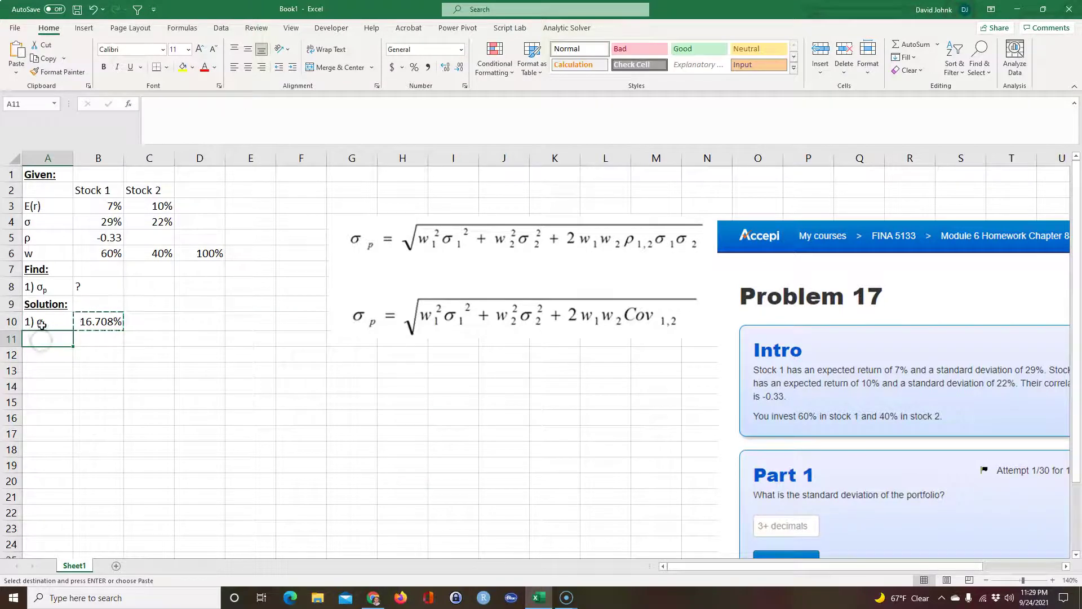
drag(36, 305, 93, 385)
Step: Enter the label "2) E(rp)" in A9 under Find and a question mark in B9
click(56, 309)
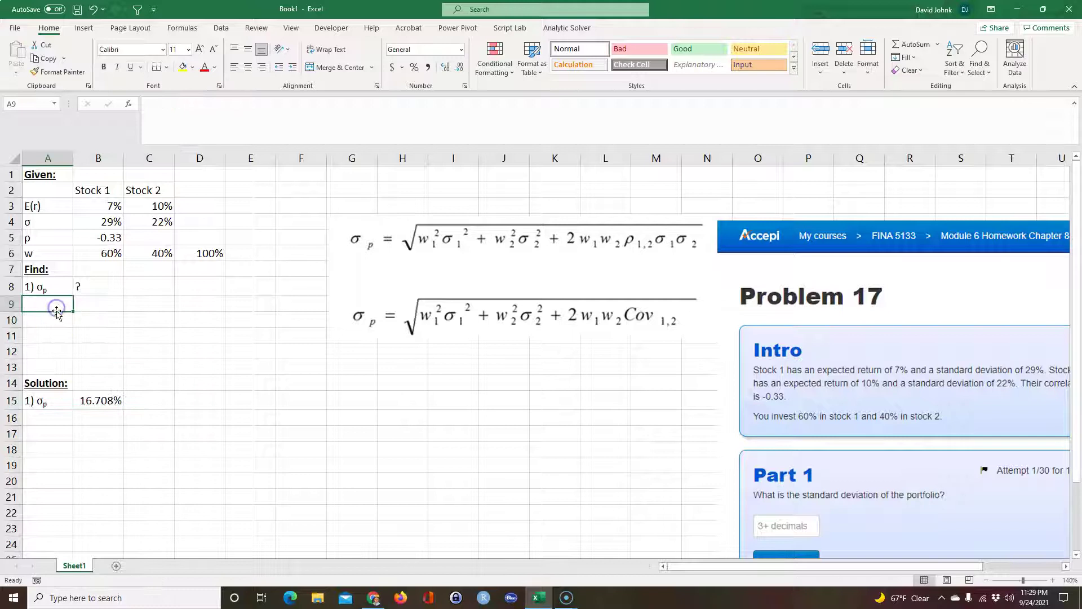
text(2) E(rp))
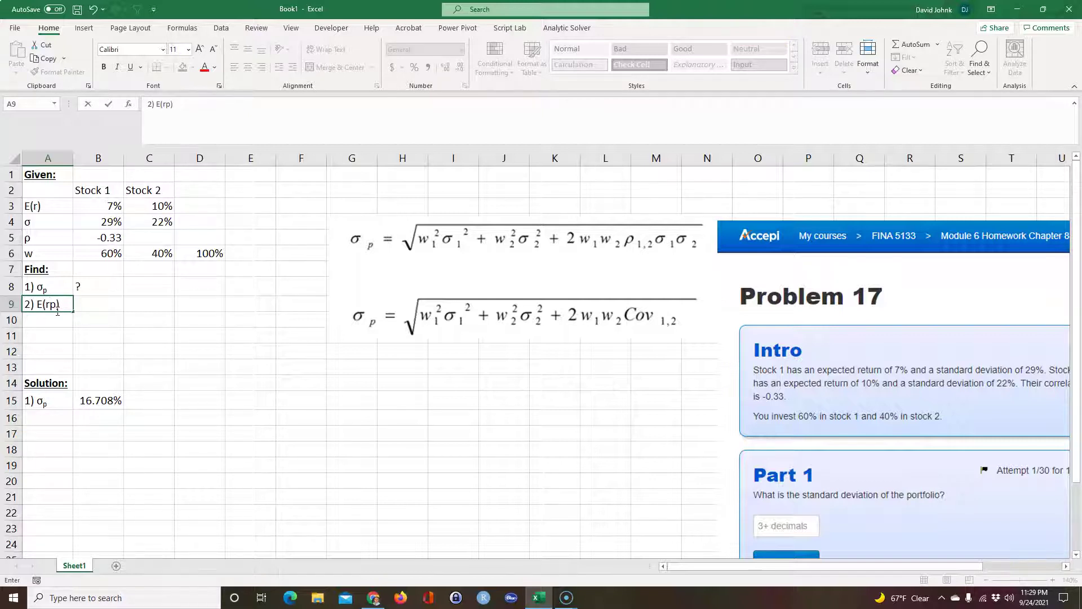
key(Tab)
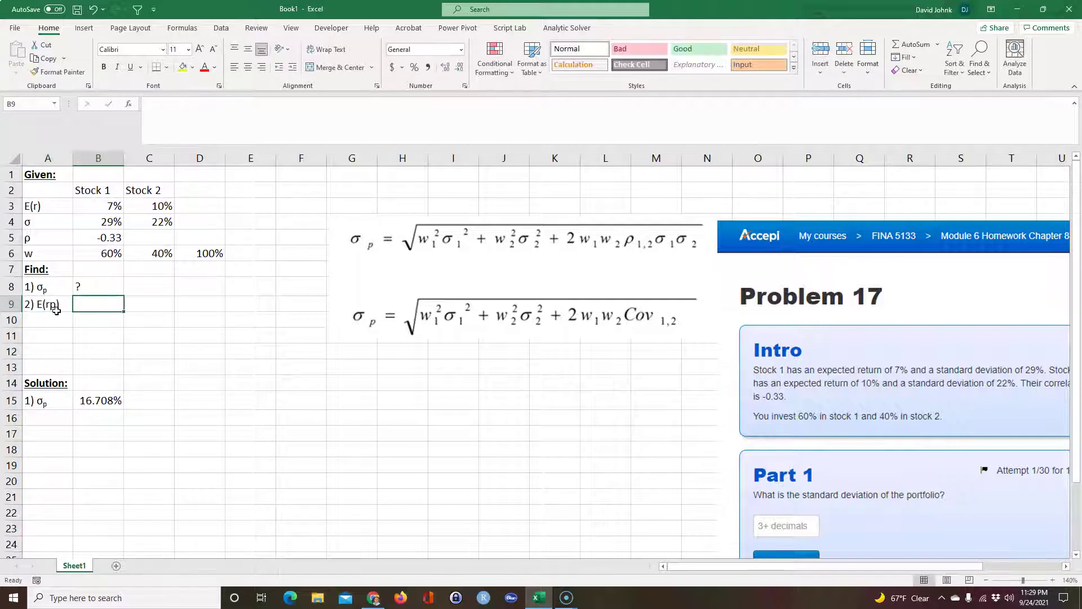
text(?)
key(Return)
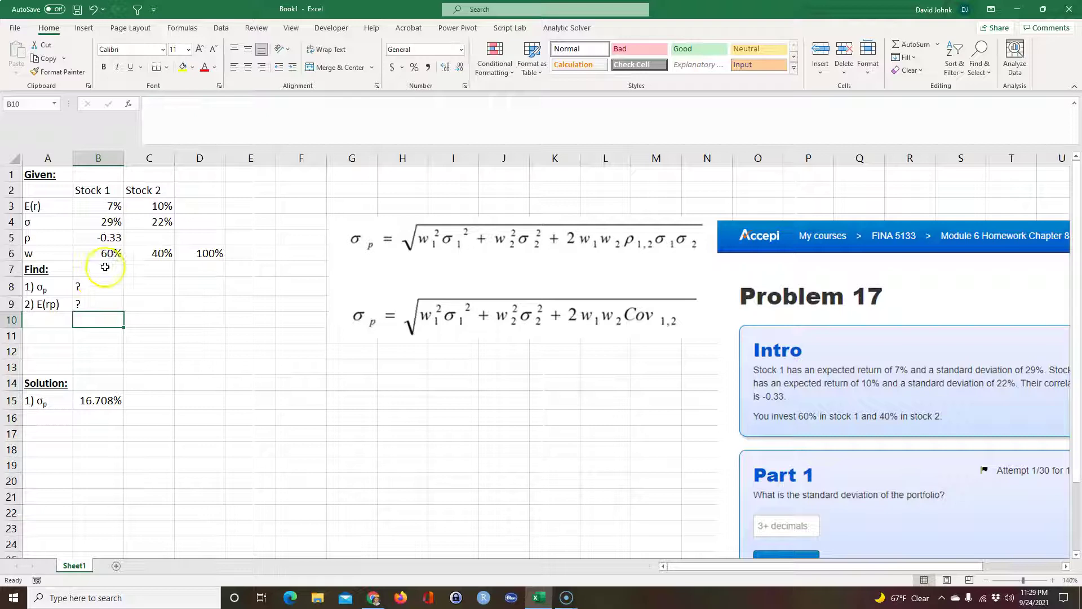
Step: Make the p in A9's "2) E(rp)" label a subscript and copy the label to A16 under Solution
double_click(50, 304)
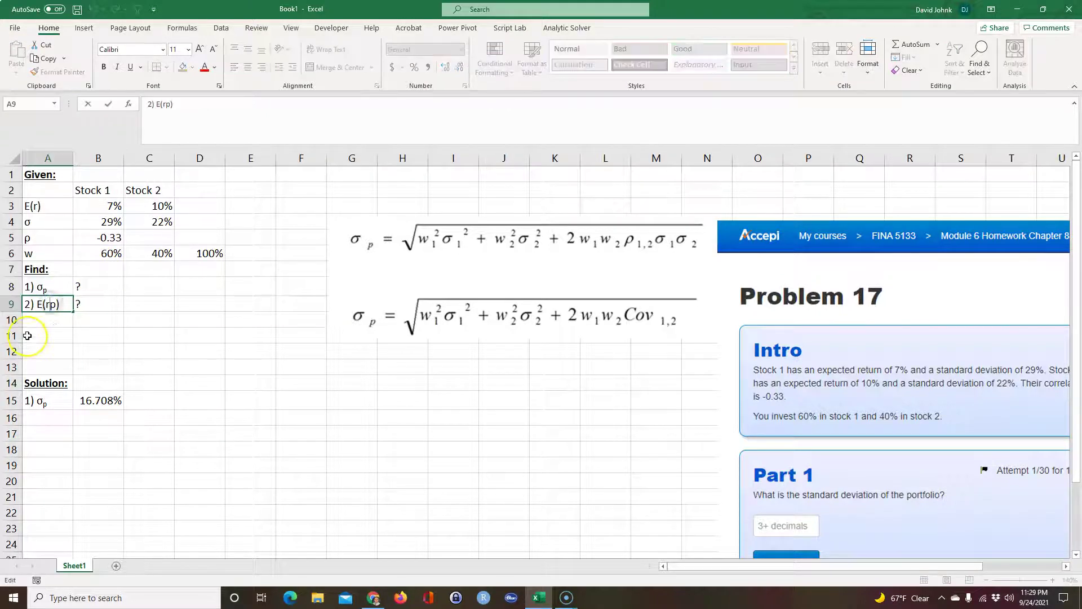
key(ctrl+1)
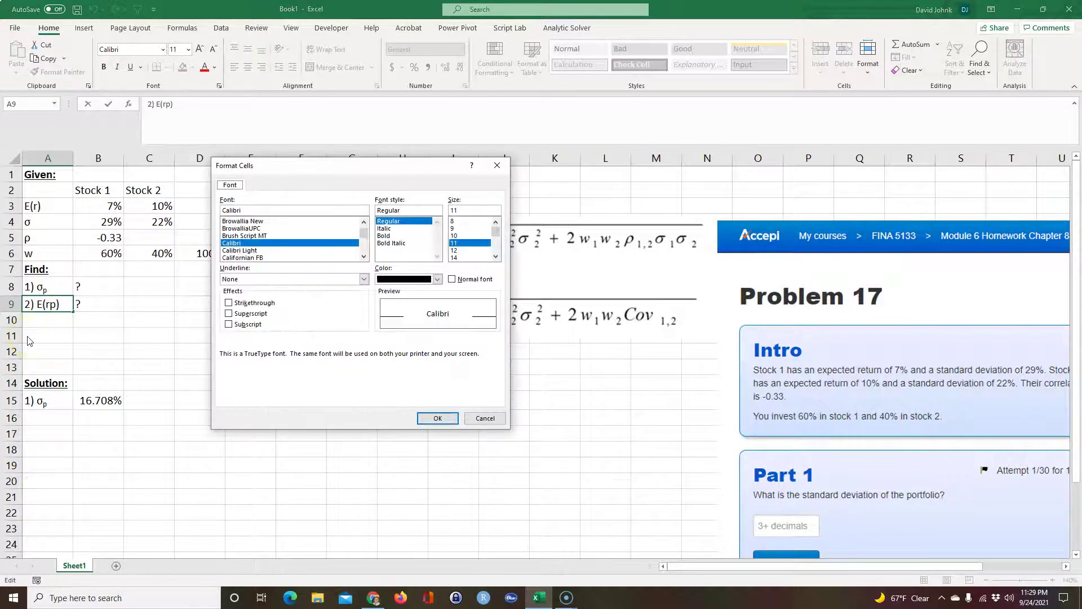
key(Return)
click(36, 520)
click(53, 307)
key(ctrl+c)
click(51, 427)
key(ctrl+v)
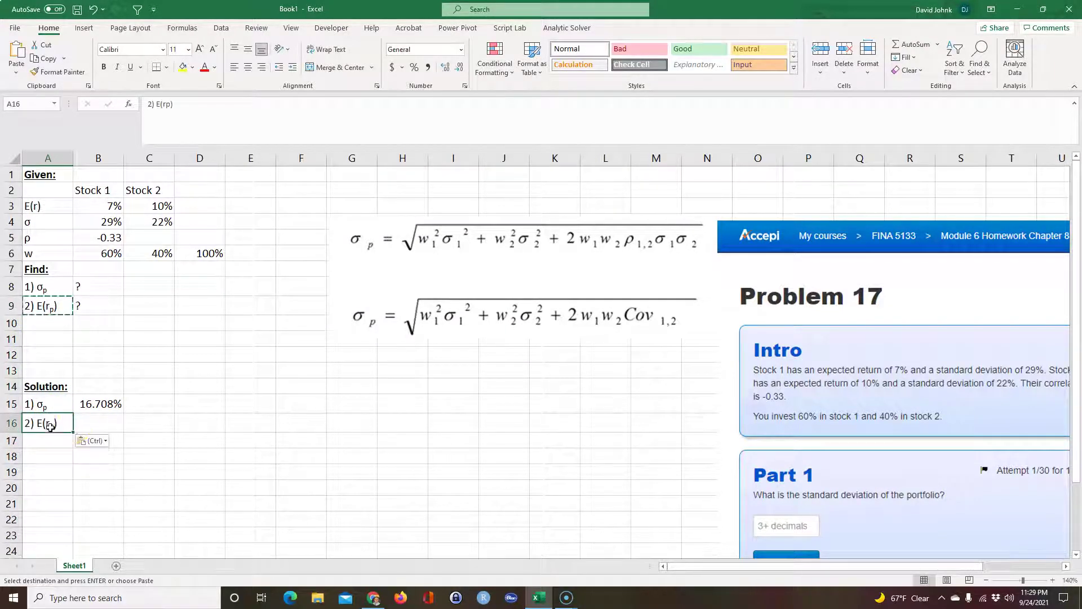
Step: Calculate the portfolio's expected return in B16 with =SUMPRODUCT(B3:C3,B6:C6), combining the stock returns and weights
click(92, 425)
key(Up)
click(114, 255)
click(99, 207)
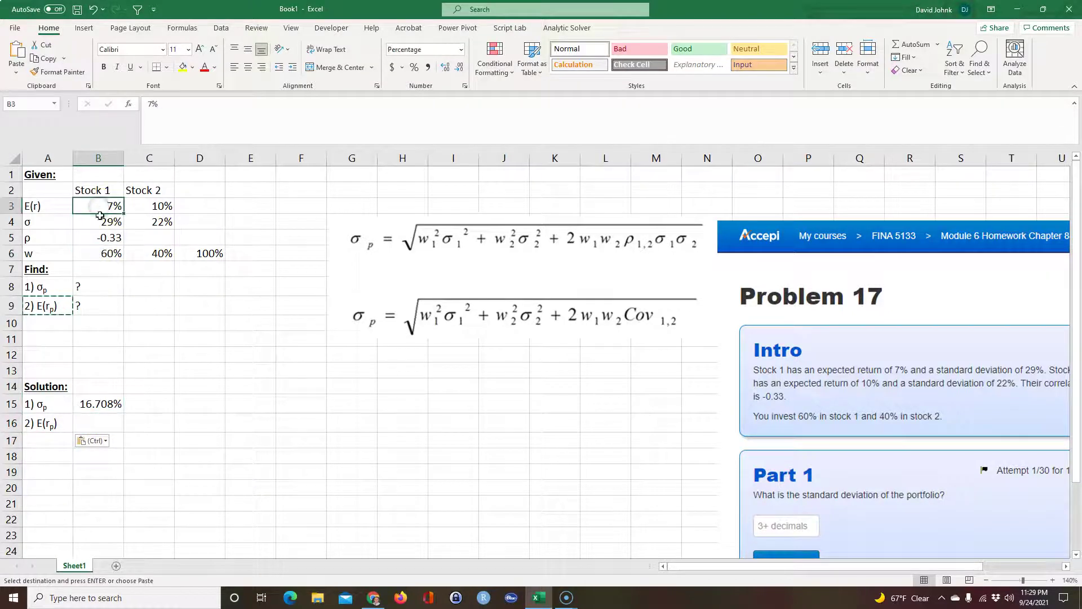
click(149, 253)
click(148, 204)
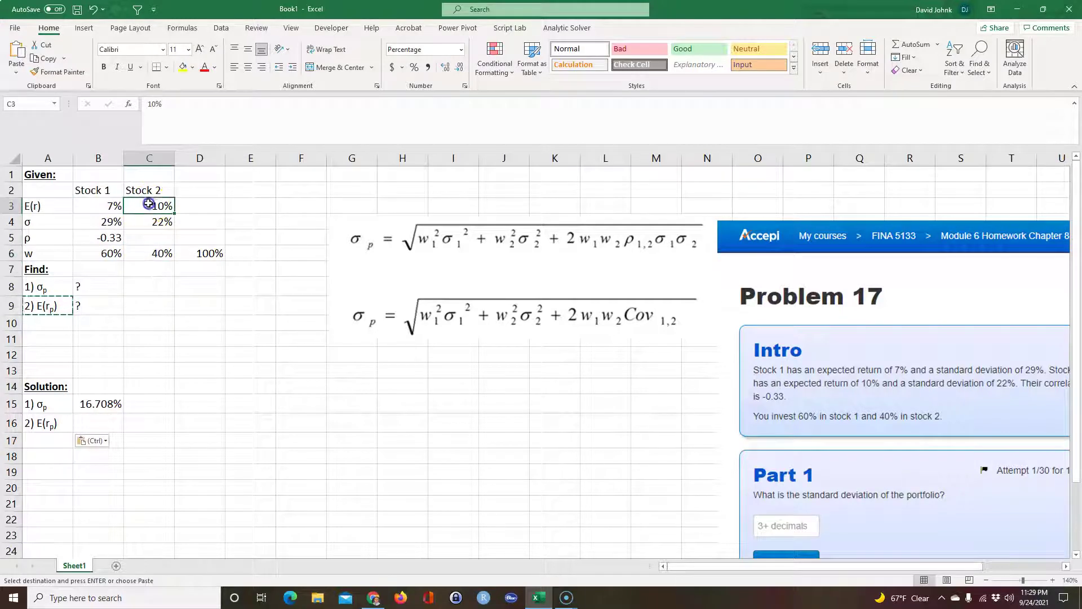
click(102, 423)
text(=sump)
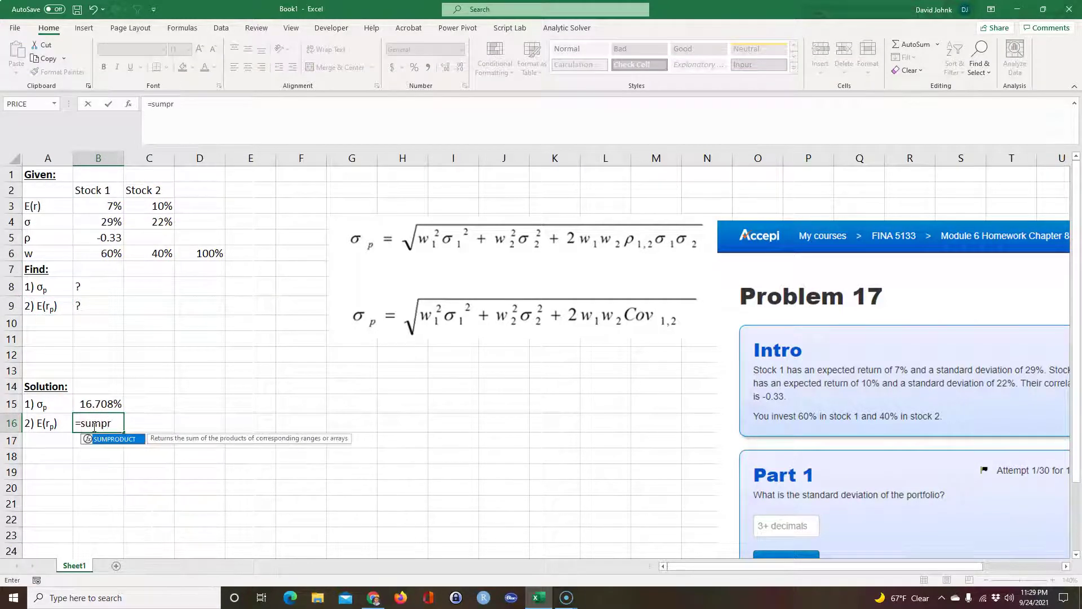
text(r)
double_click(114, 439)
drag(104, 206, 153, 207)
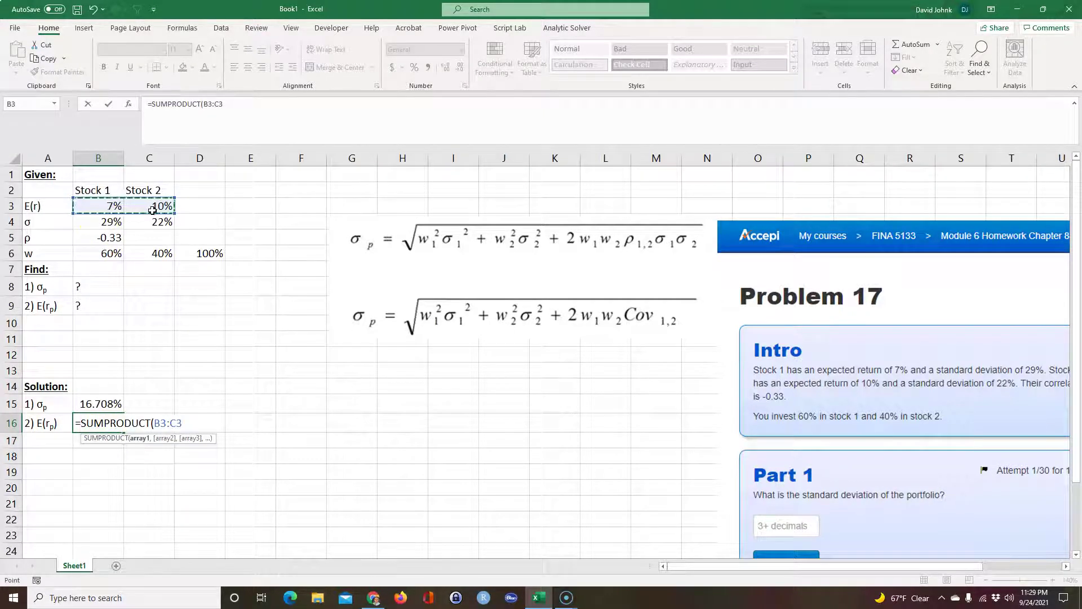
text(,)
drag(107, 254, 144, 253)
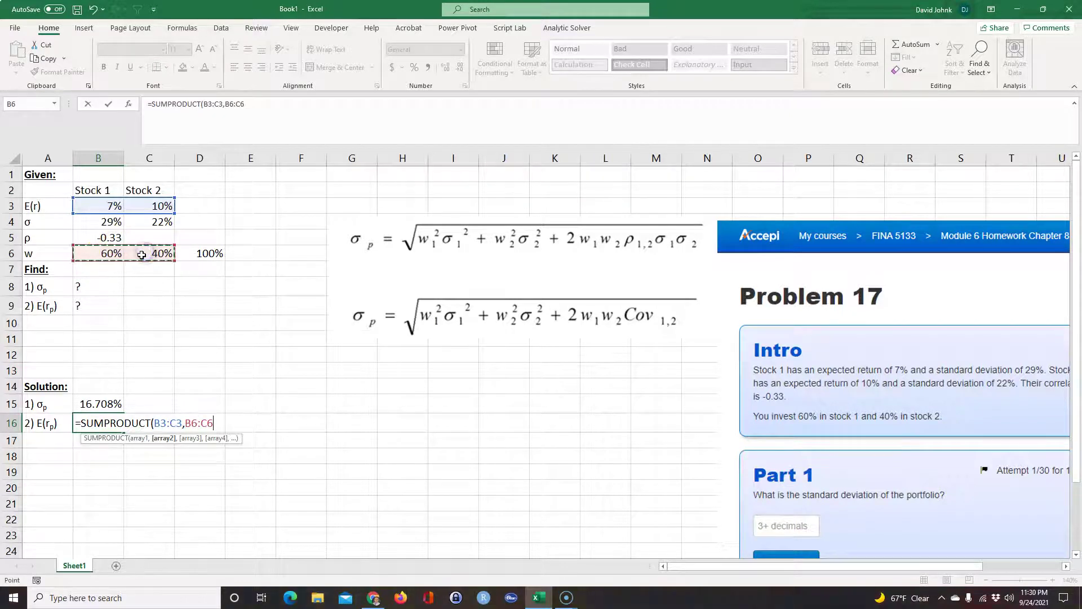
key(Return)
Step: Copy the percentage formatting of B15 onto the expected return in B16
click(104, 404)
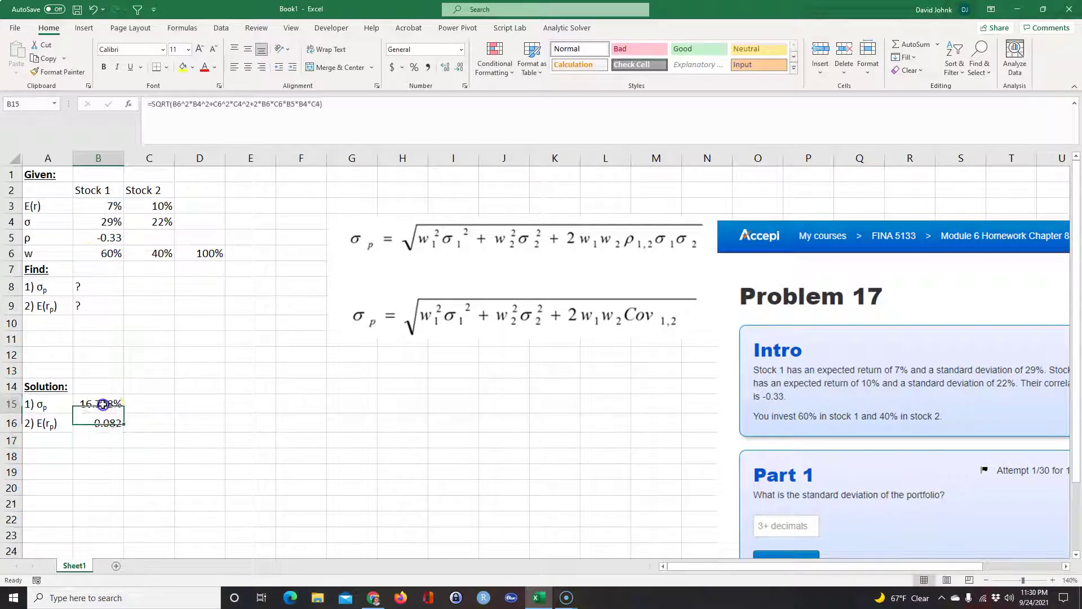
click(62, 72)
click(104, 423)
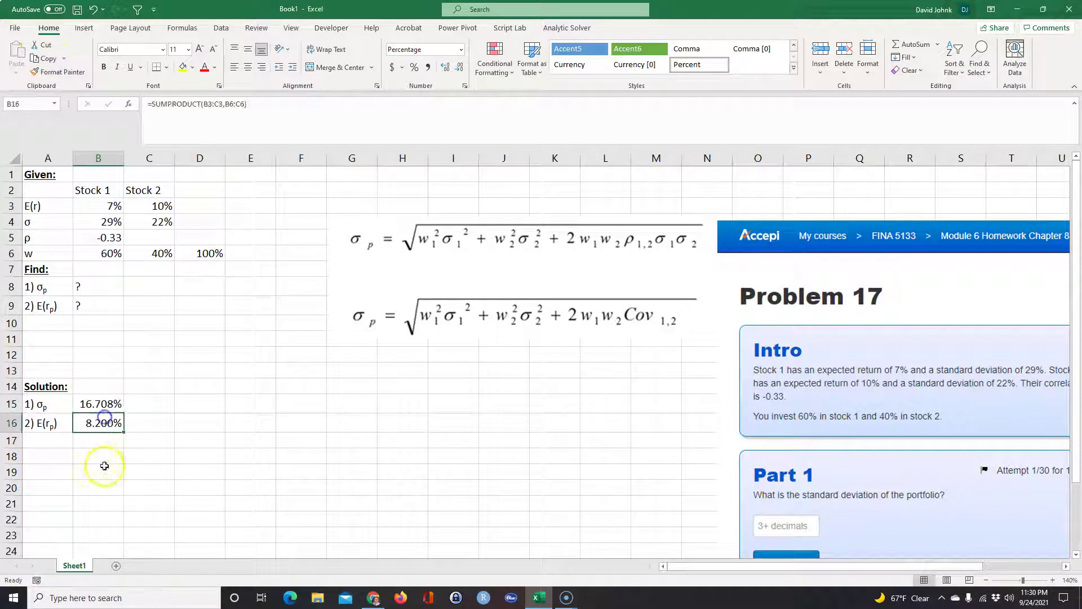
Step: Review the weights of Stock 1 and Stock 2 in row 6 against their column headings
click(104, 471)
click(110, 258)
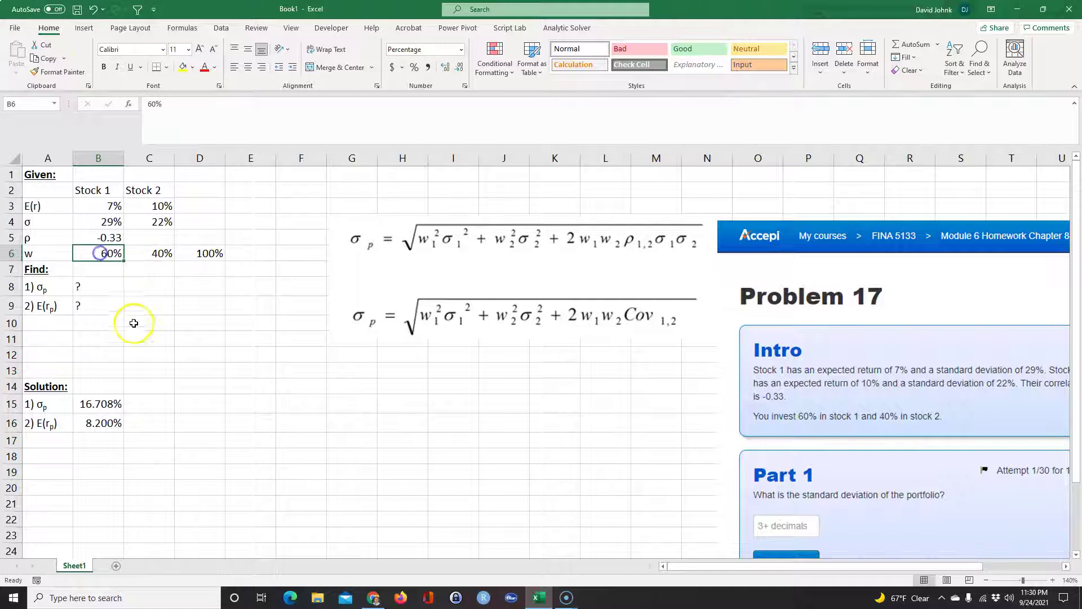
click(93, 192)
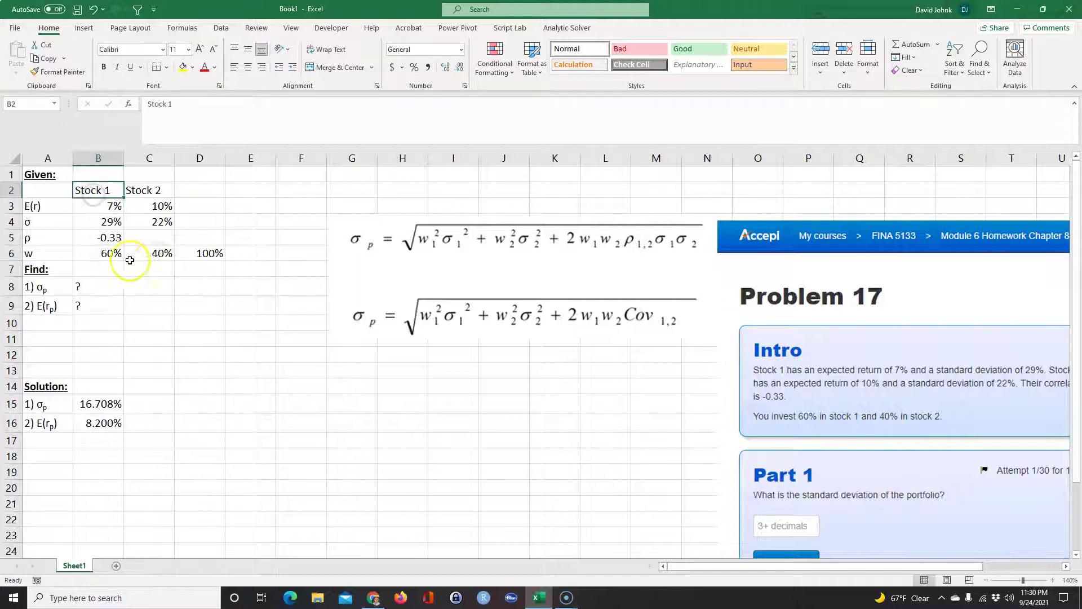
click(151, 253)
click(148, 190)
click(110, 248)
click(154, 251)
click(113, 252)
click(141, 252)
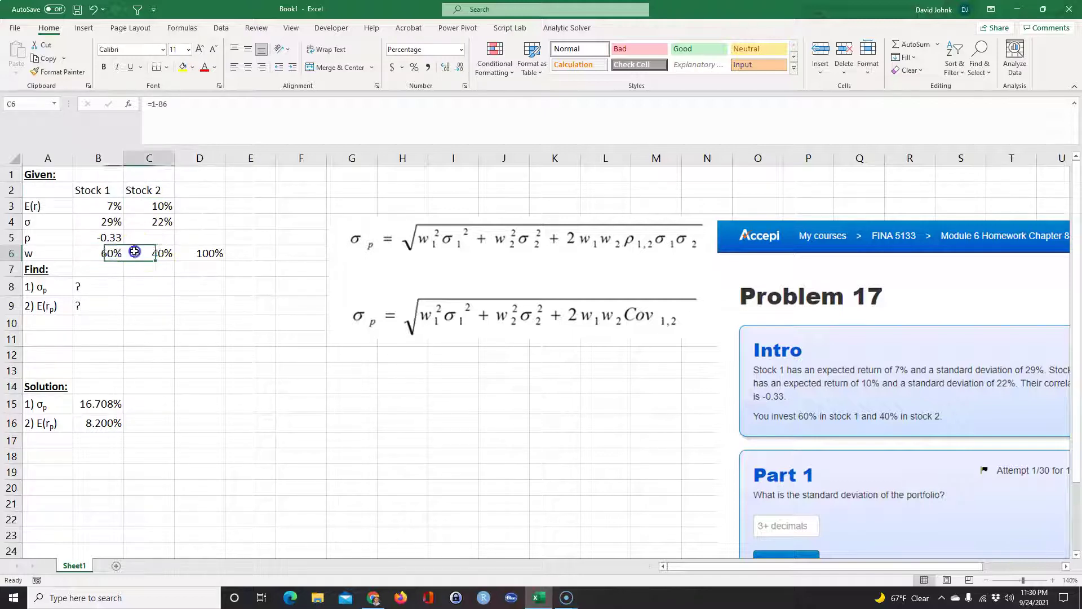
click(112, 252)
Step: Copy the expected return from B16, switch to the Accepi page and submit 8.200% as the Part 2 answer
click(99, 423)
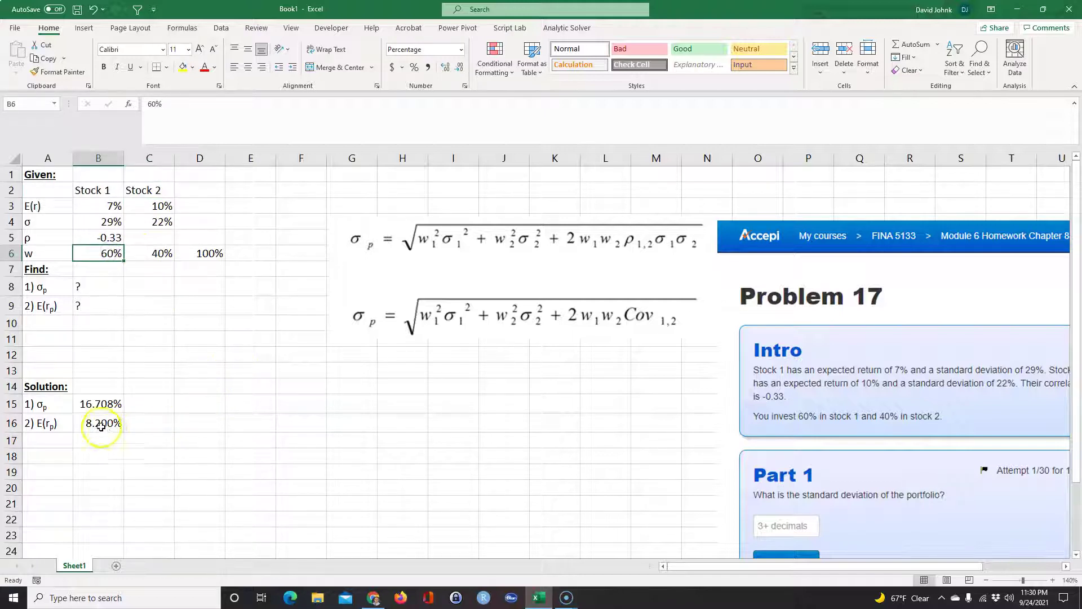
key(ctrl+c)
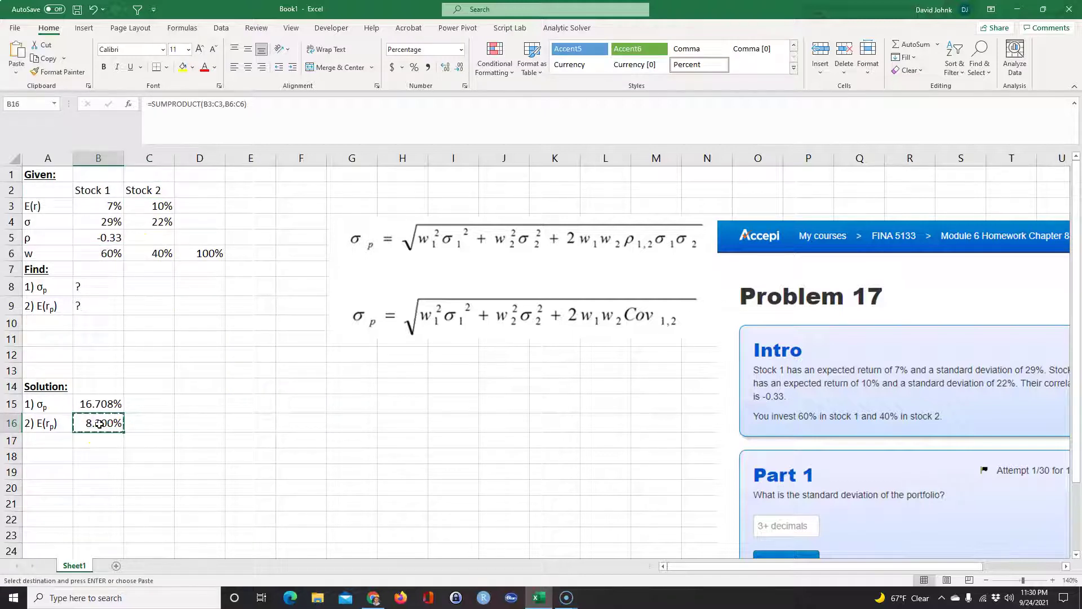
key(alt+Tab)
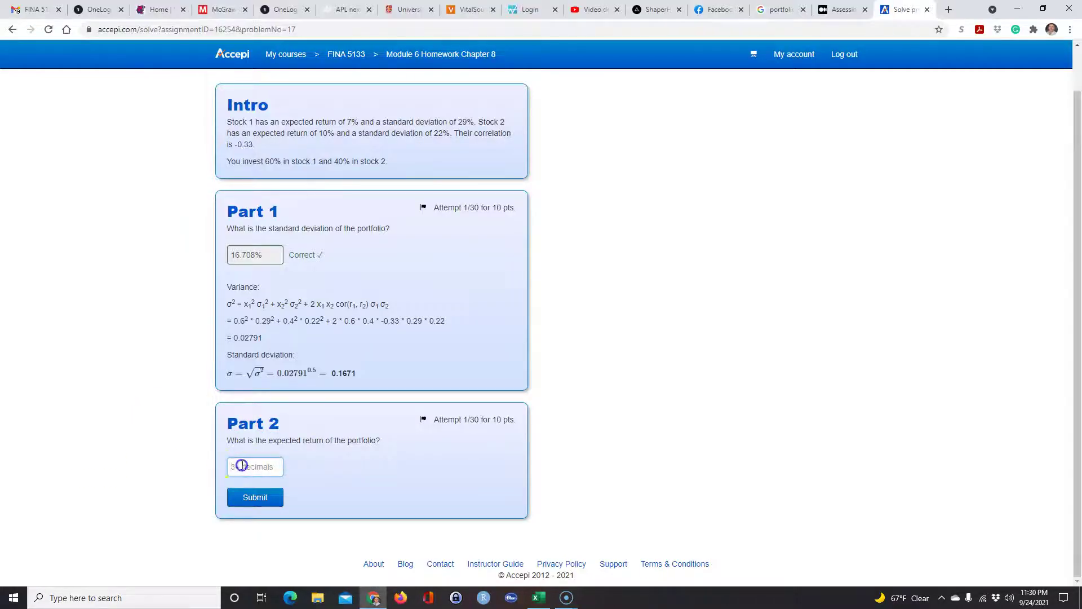
click(255, 498)
scroll(383, 474, down, 1)
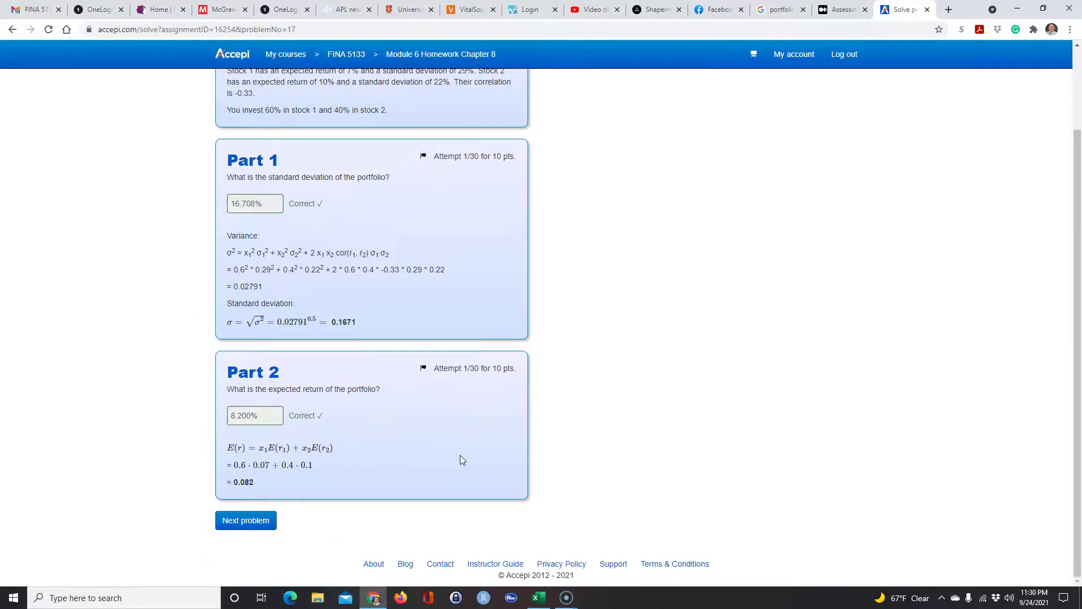
Step: Return to the Excel worksheet, clear the copy selection and highlight the results in A15:B16 in yellow
key(alt+Tab)
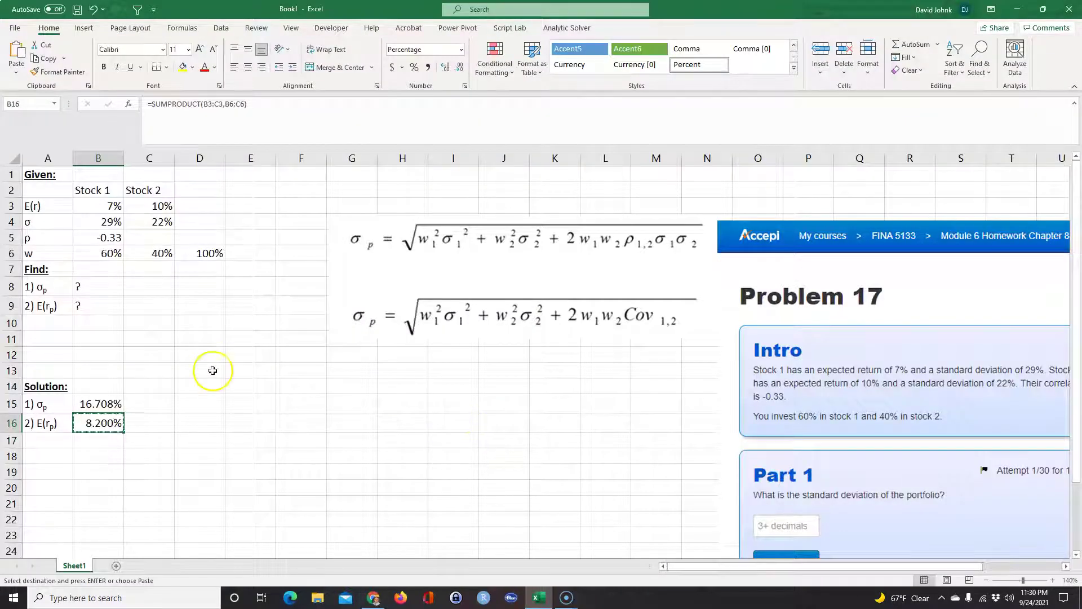
click(213, 370)
click(248, 471)
key(Escape)
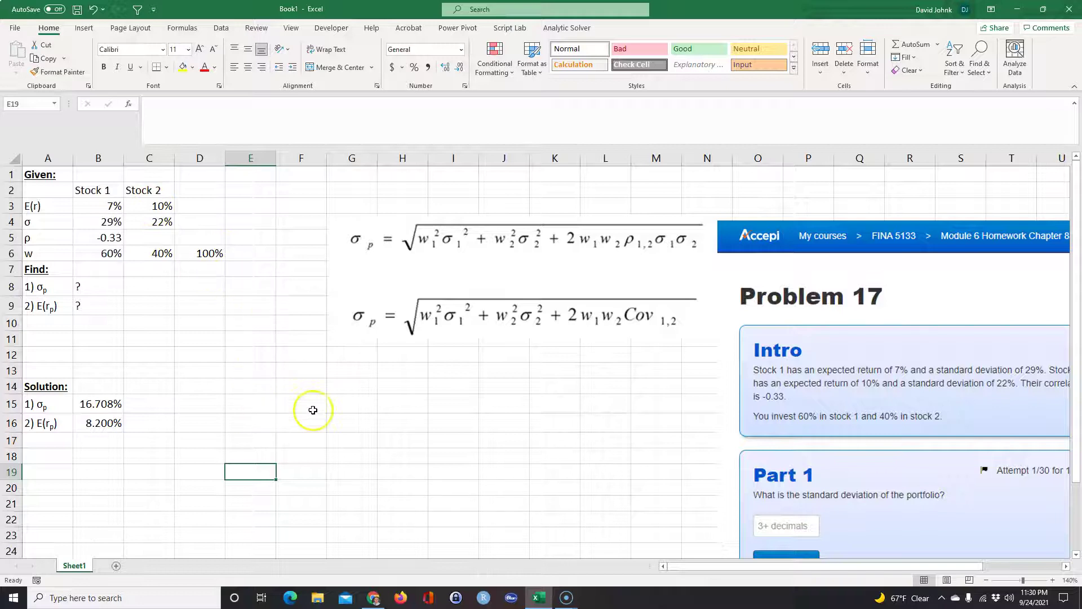
drag(112, 253, 147, 255)
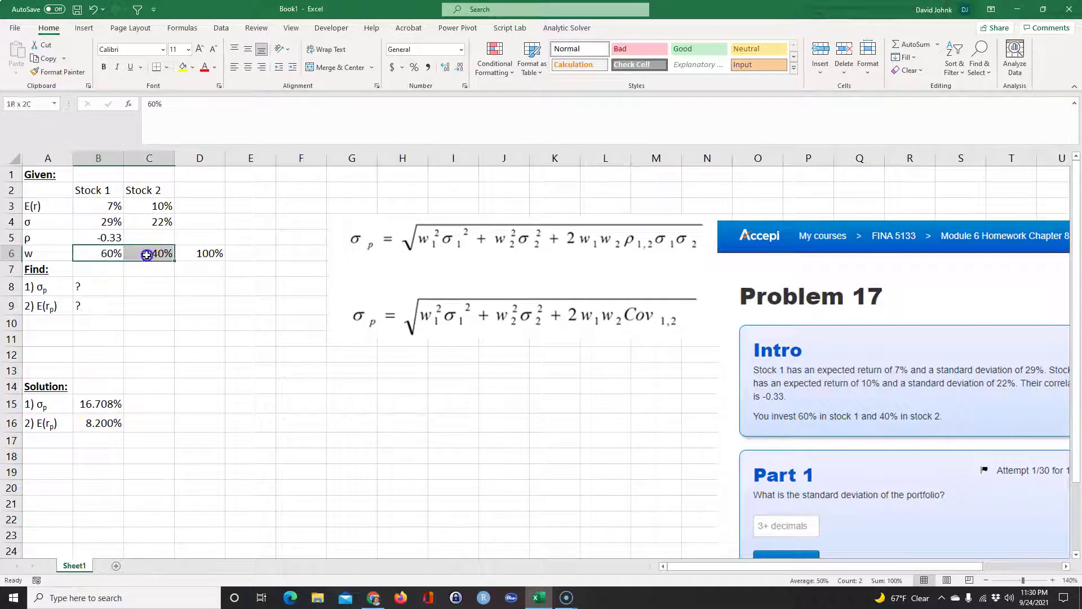
click(227, 402)
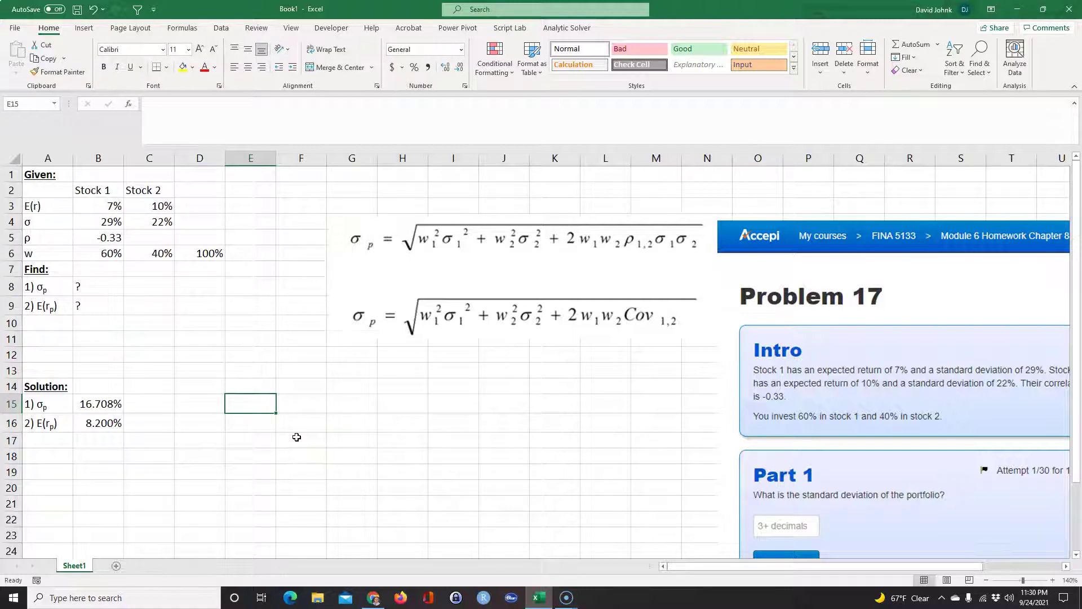
drag(63, 403, 101, 422)
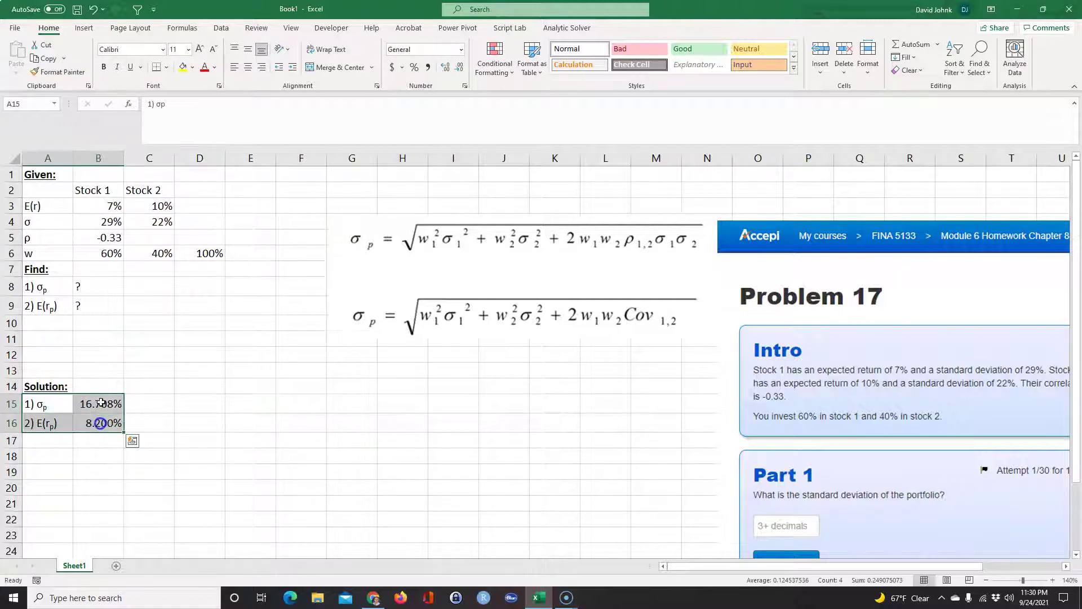
click(183, 66)
Step: Move the Problem 17 screenshot over to column Q and the formulas picture over to column N
drag(755, 191, 859, 209)
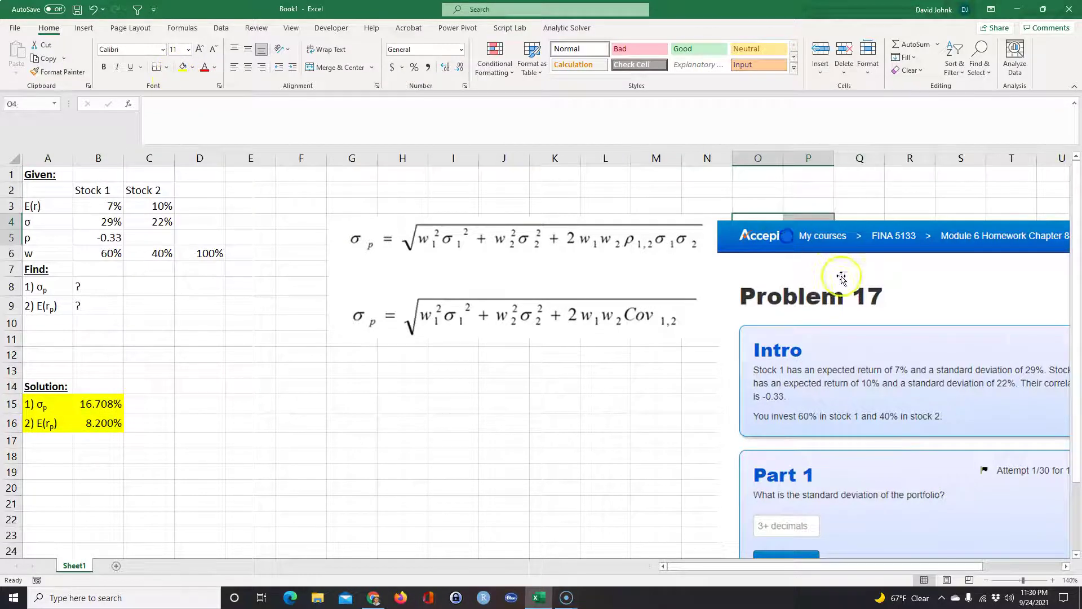
drag(837, 274, 953, 235)
click(460, 261)
drag(461, 261, 820, 215)
click(409, 324)
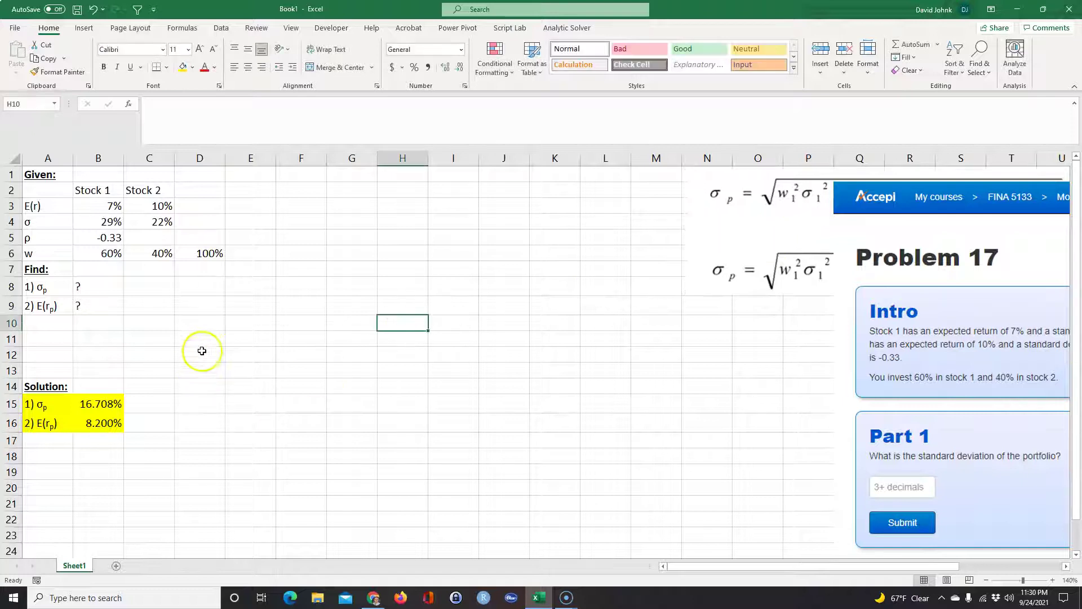
Step: Enter the header "w stock 1" in D12 and the first weight, 0%, in D13
click(203, 371)
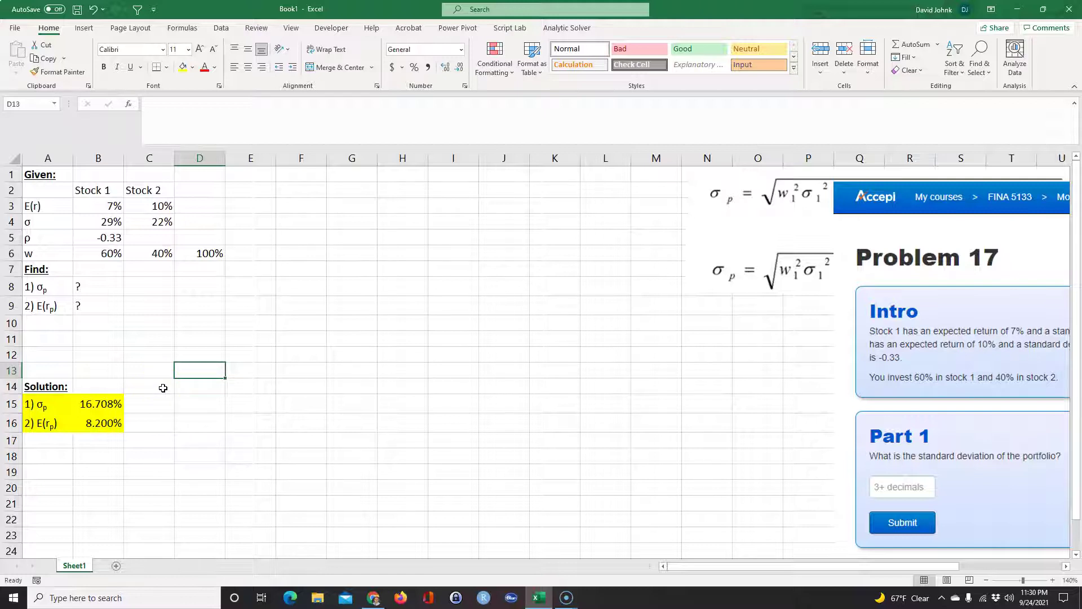
text(0)
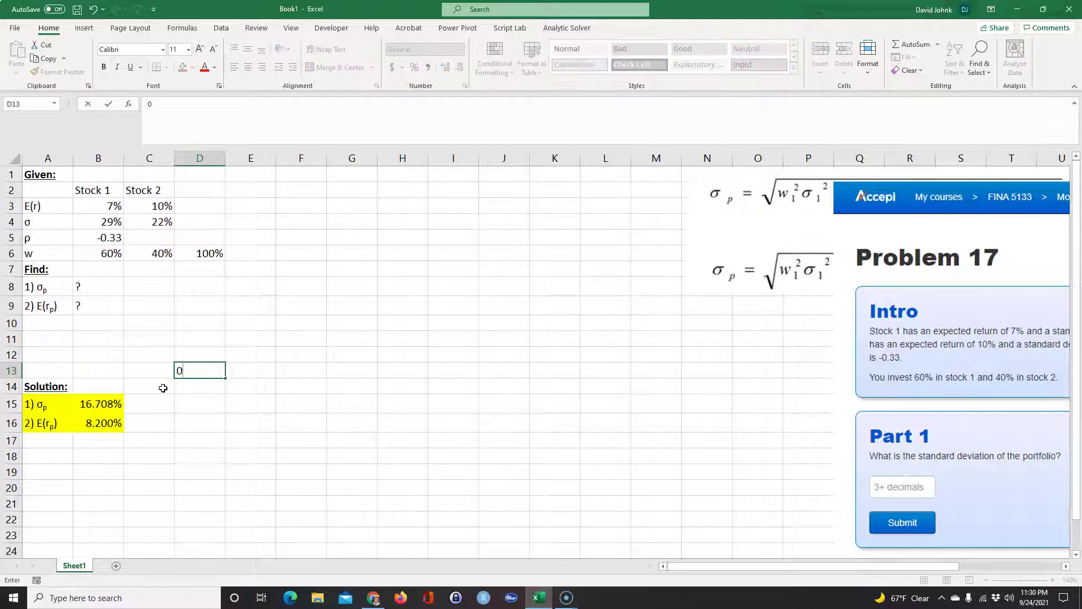
key(Up)
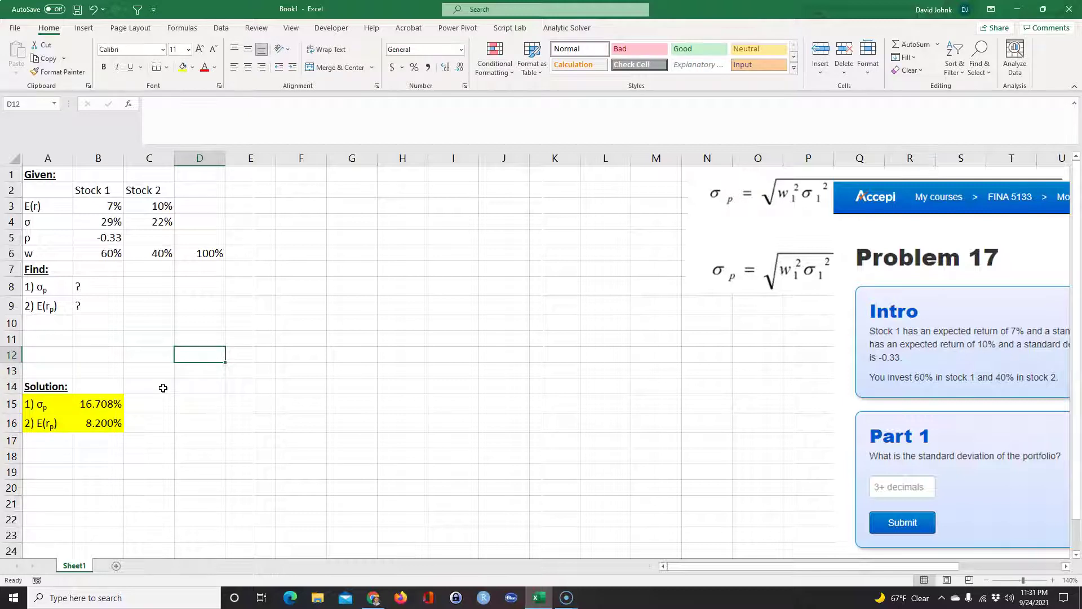
text(w)
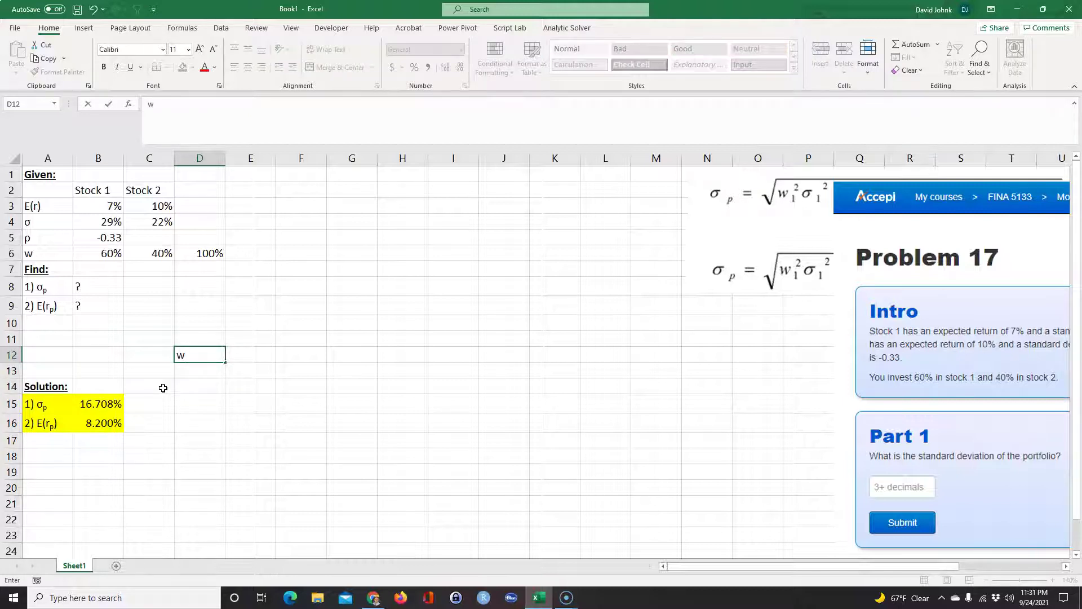
text( stock 1)
key(Return)
text(0)
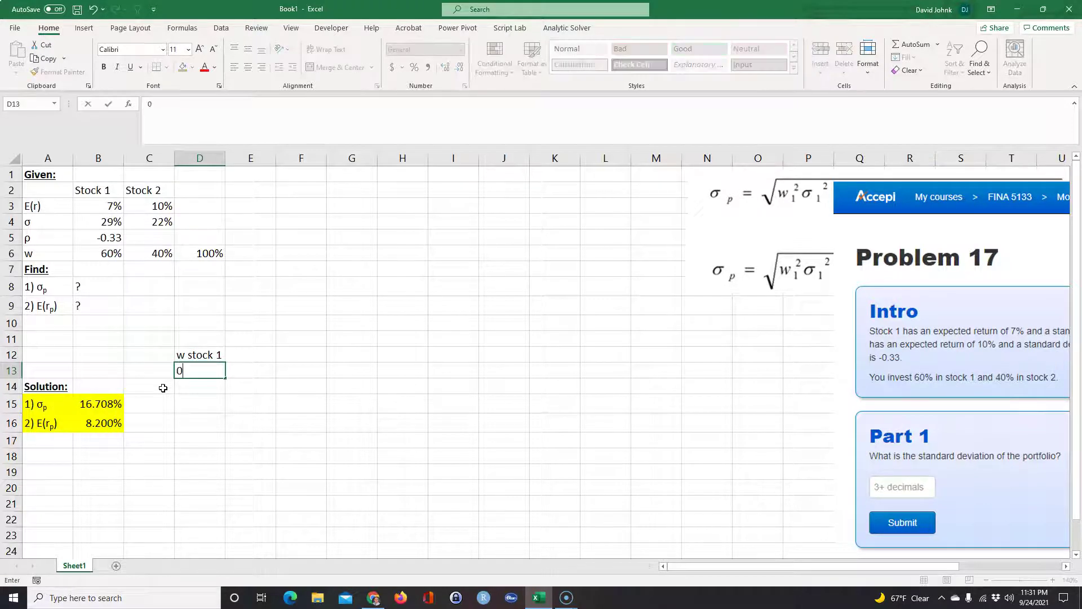
text(%)
key(Return)
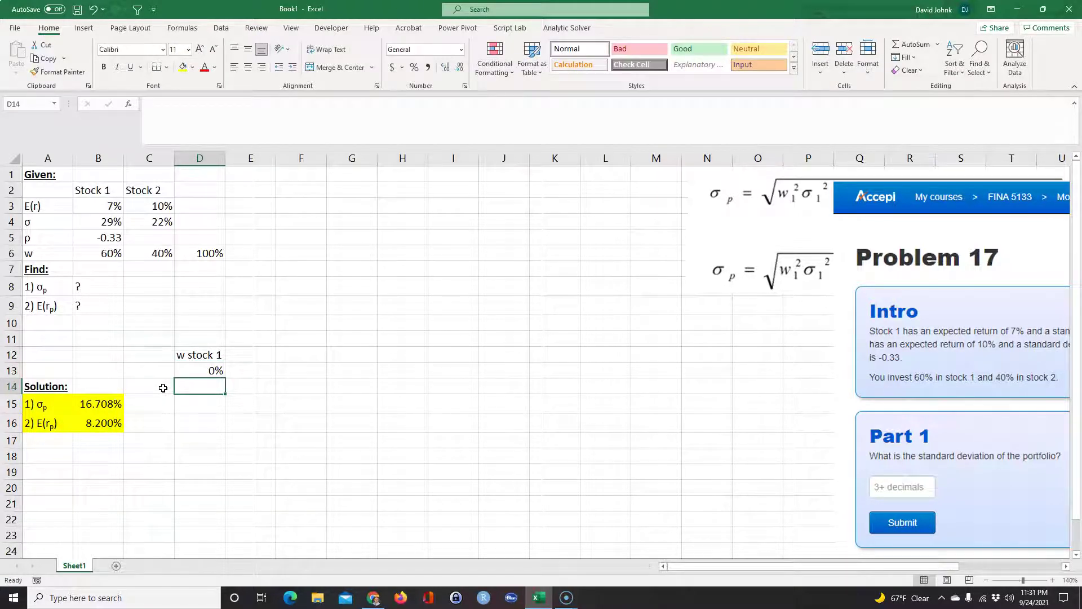
Step: Enter 5% in D14 and extend the weights down column D in 5% increments to 100% in D33
text(5)
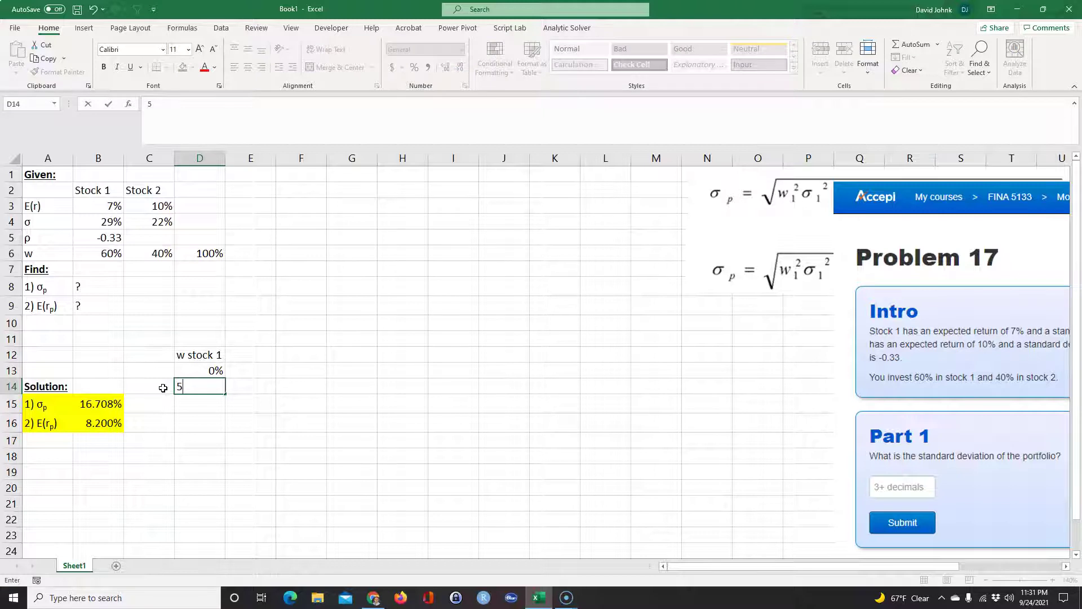
key(Return)
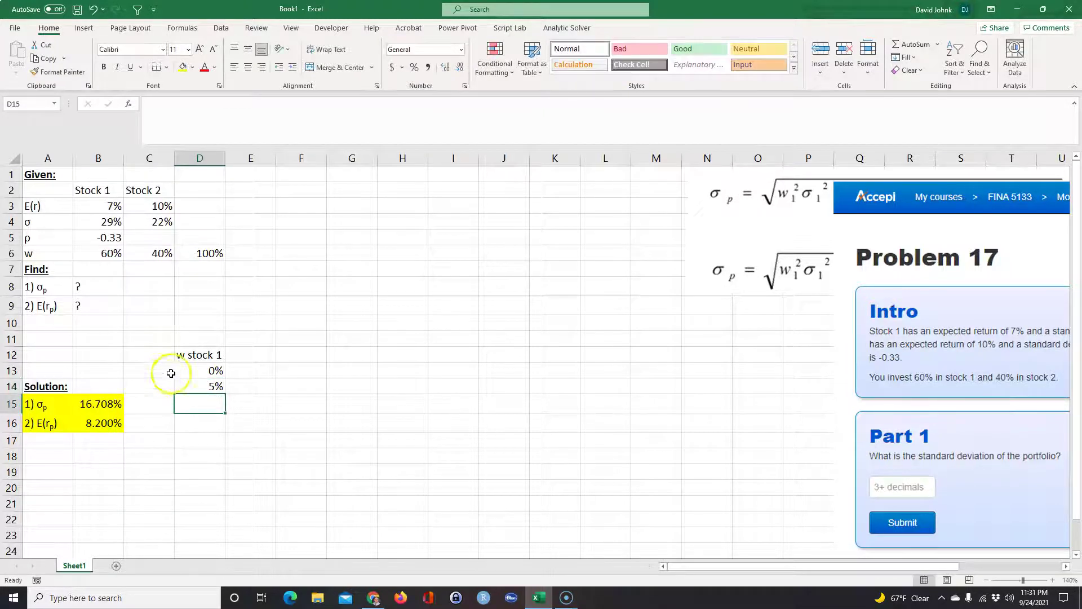
drag(194, 373, 222, 536)
scroll(249, 317, up, 2)
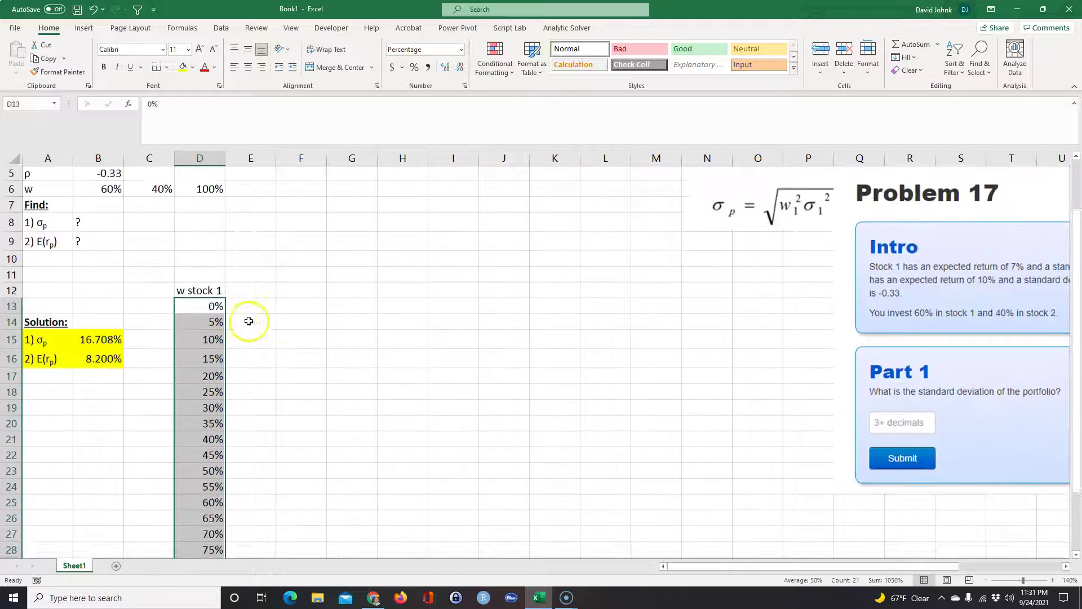
Step: Link E12 to the portfolio standard deviation in B15 and F12 to the expected return in B16
click(255, 293)
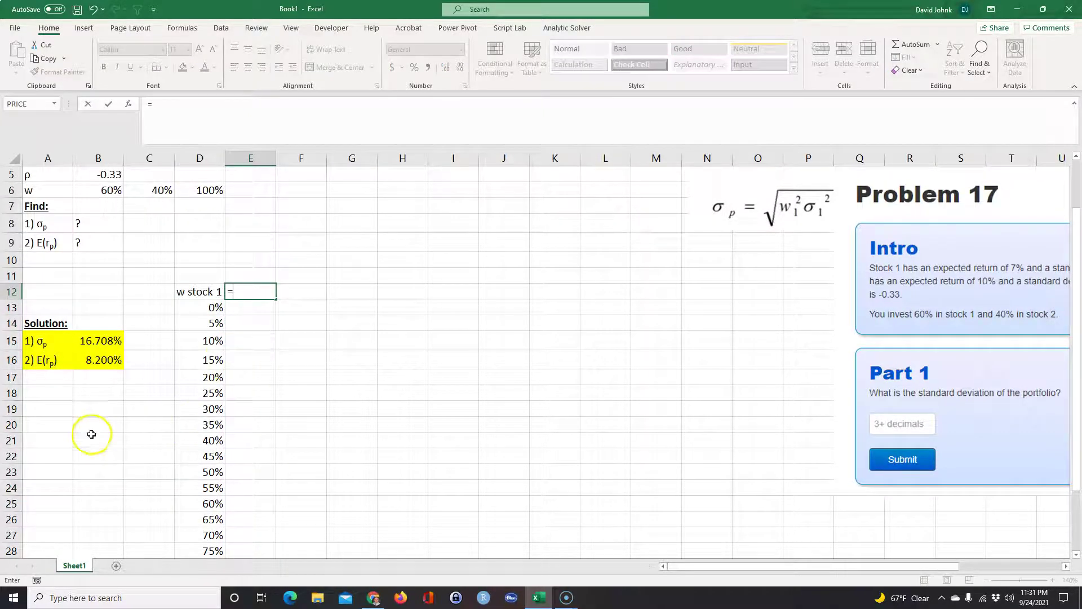
click(108, 339)
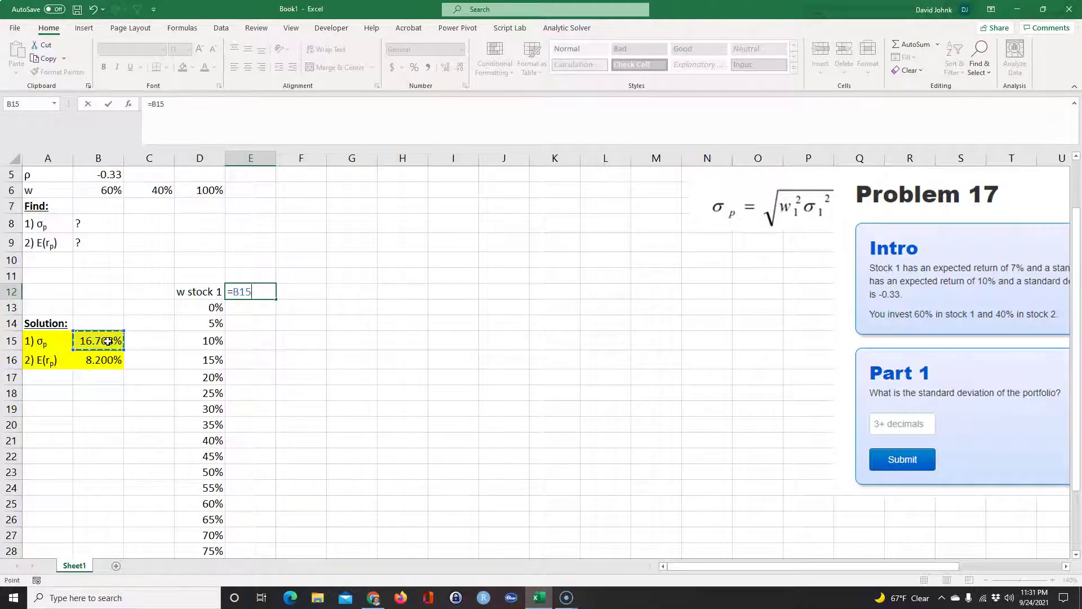
key(Return)
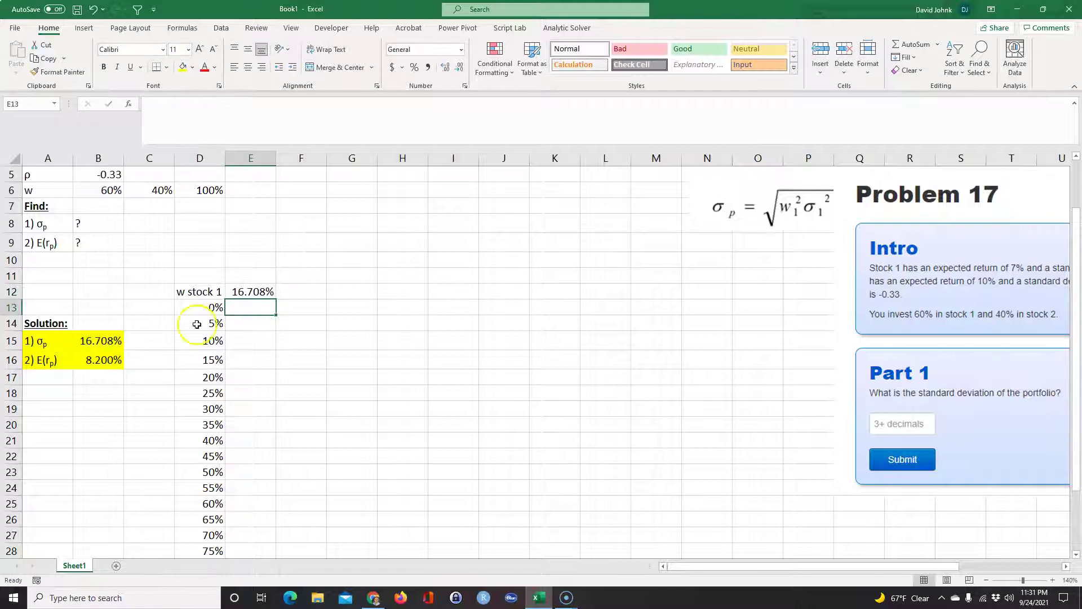
click(306, 296)
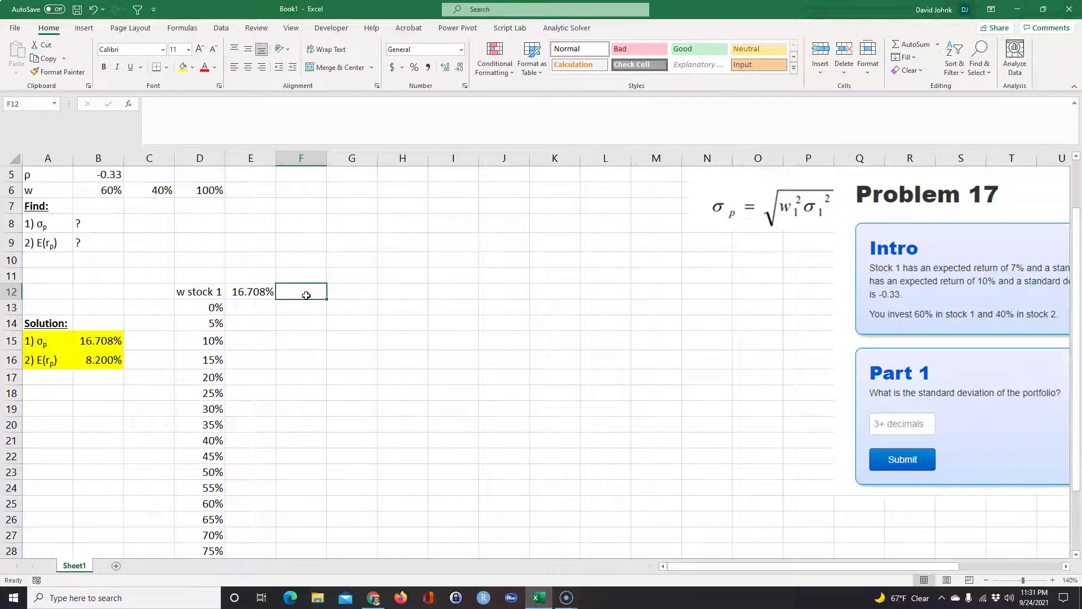
text(=)
click(99, 364)
key(Return)
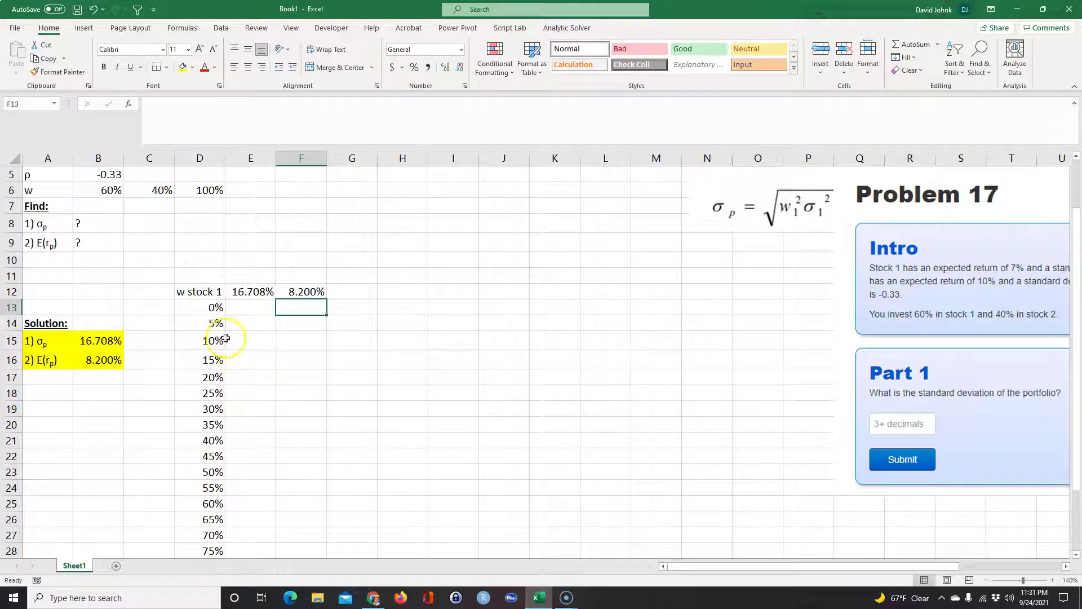
Step: Create a one-variable What-If data table over D12:F33 using the Stock 1 weight in B6 as the column input cell
drag(217, 290, 285, 515)
scroll(459, 435, up, 3)
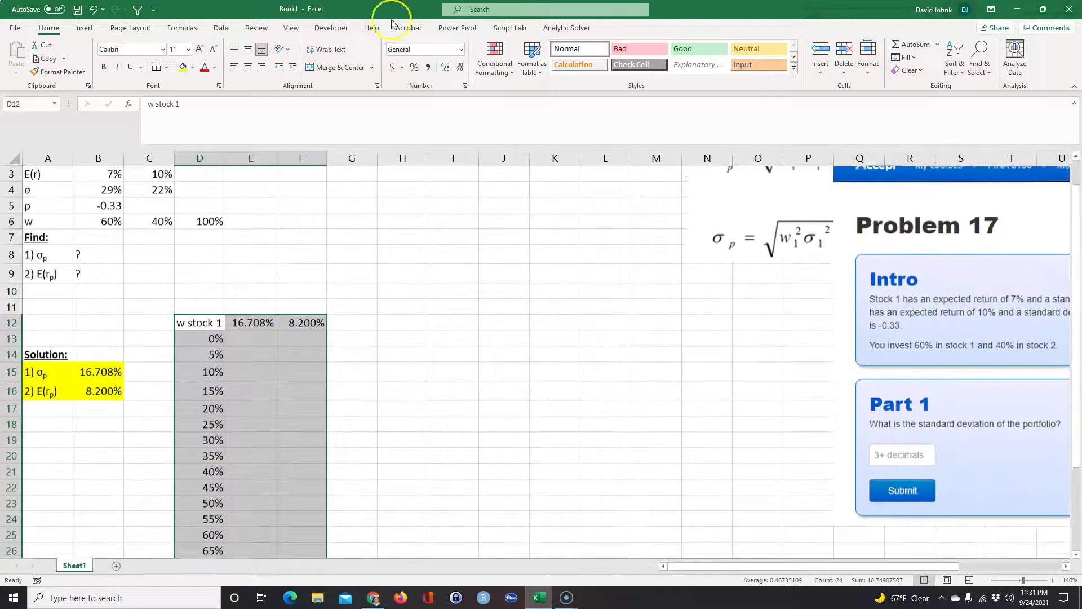
click(84, 28)
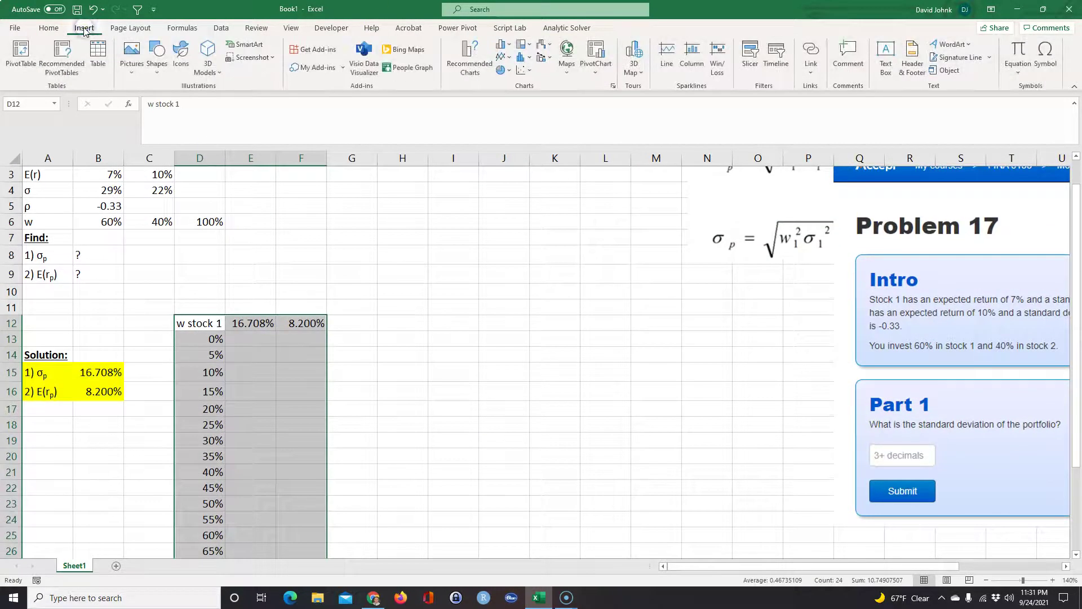
click(222, 28)
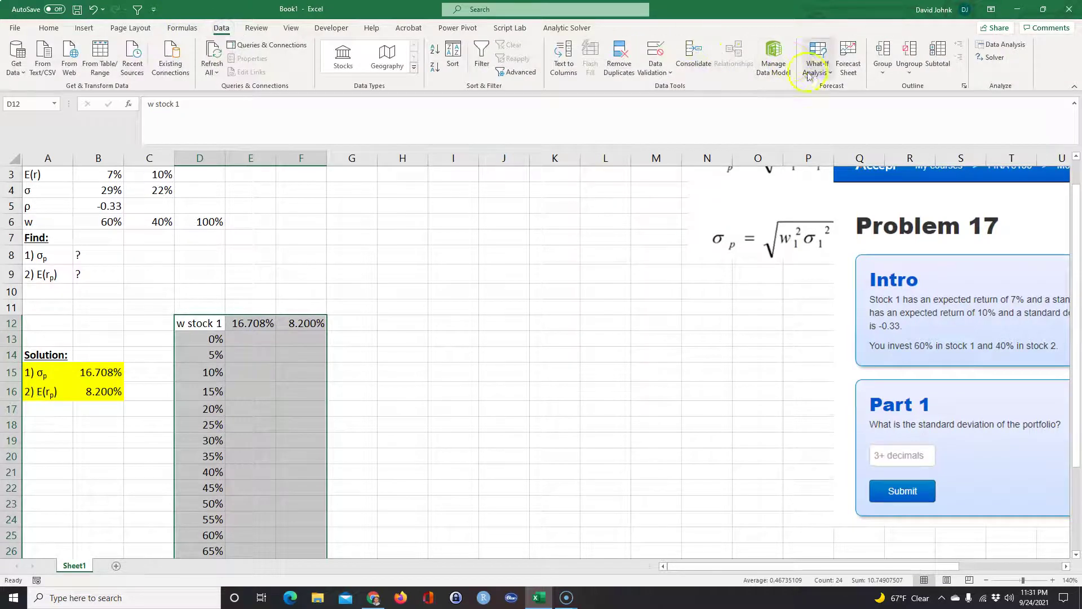
click(817, 56)
click(827, 125)
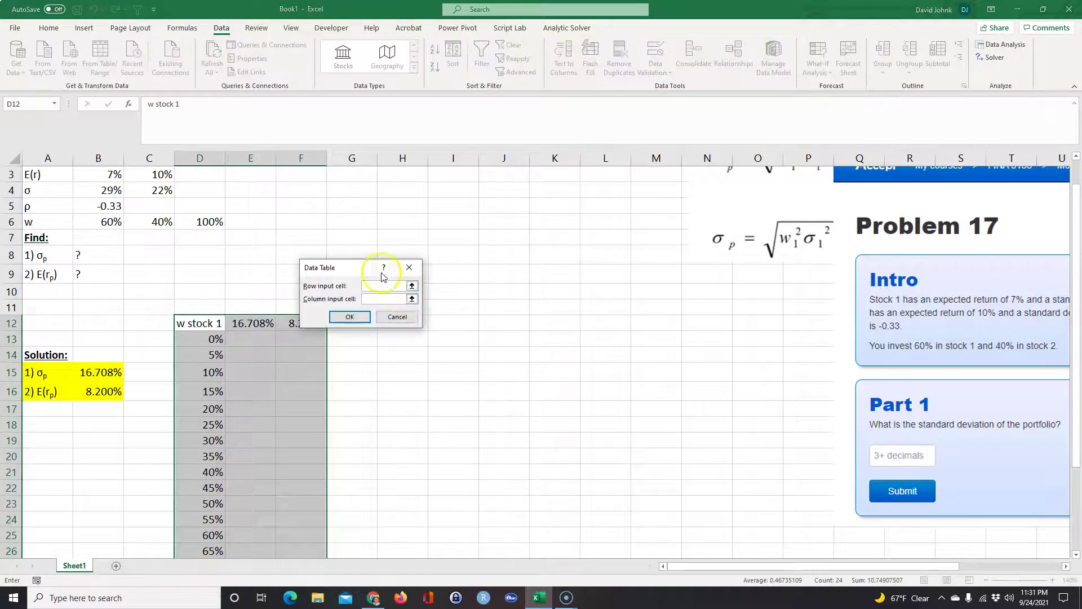
drag(361, 268, 533, 263)
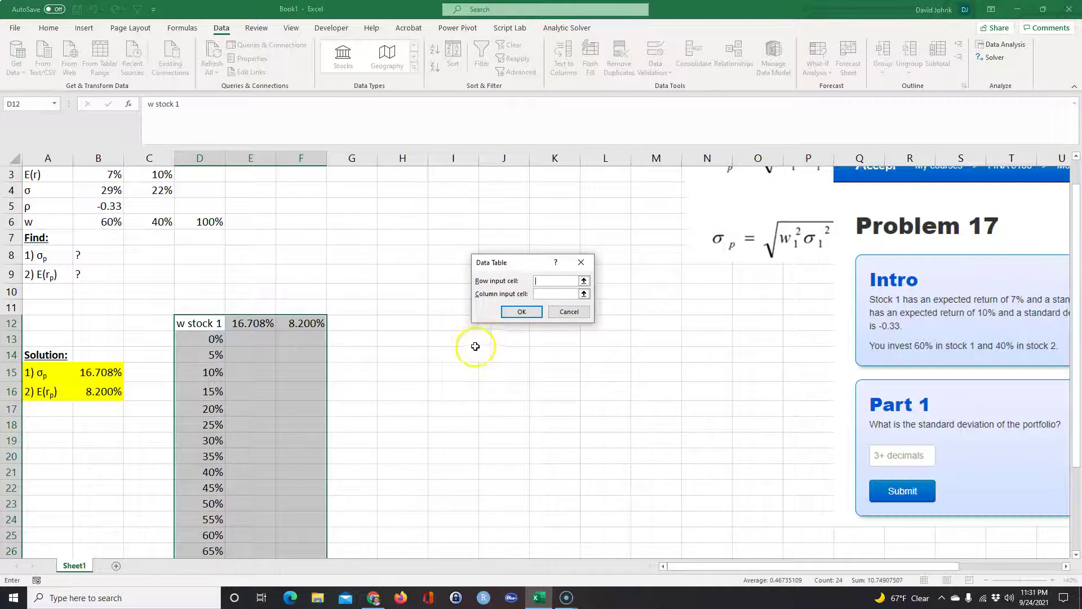
click(550, 295)
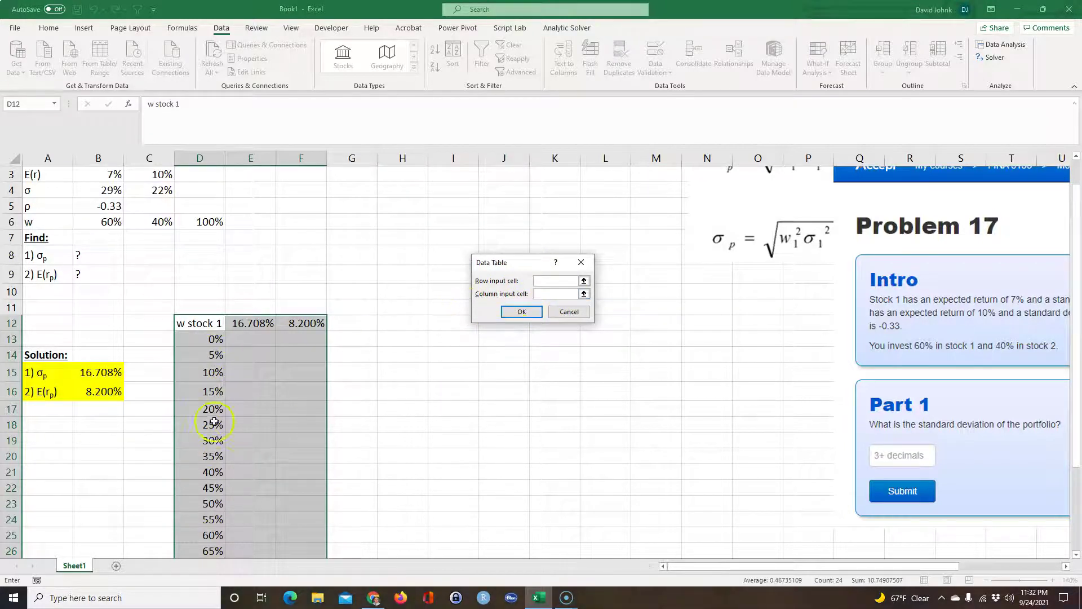
click(105, 221)
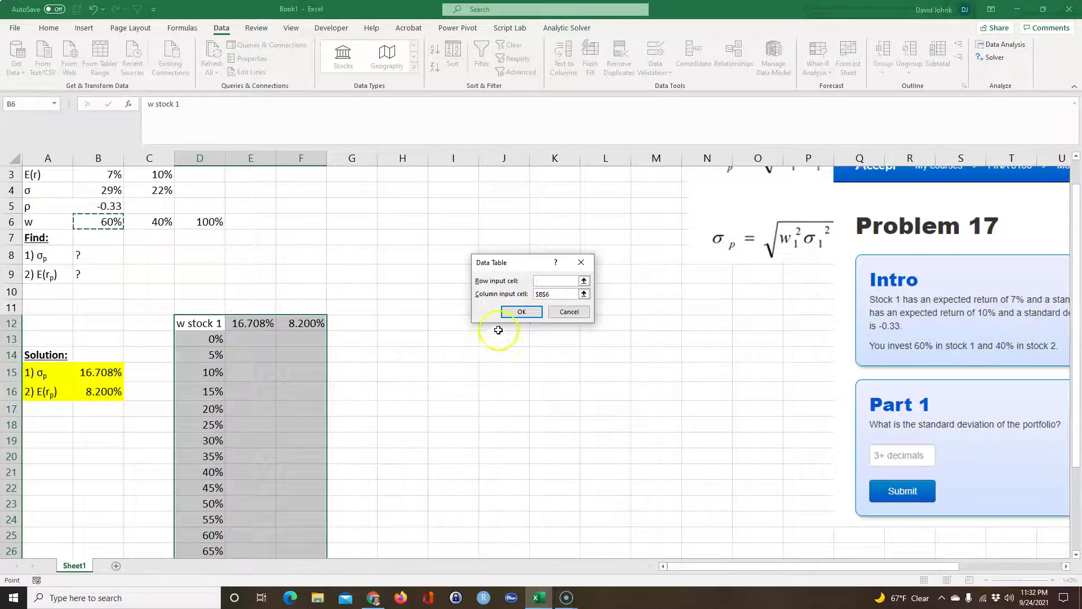
click(521, 311)
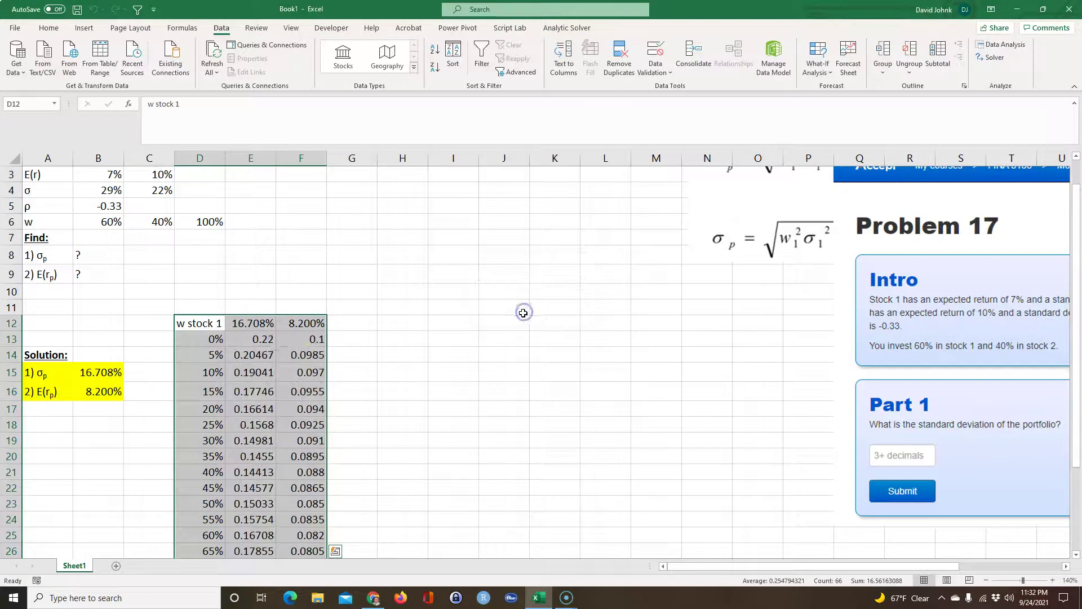
Step: Copy the three-decimal percentage format of E12 onto the data table results in E13:F33
click(248, 326)
click(49, 28)
click(60, 72)
mouse_move(250, 339)
mouse_down()
mouse_move(307, 446)
mouse_move(309, 593)
mouse_move(312, 527)
mouse_up()
click(434, 418)
Step: Insert a markers-only scatter chart of the standard deviations and expected returns in E13:F33
scroll(420, 362, up, 2)
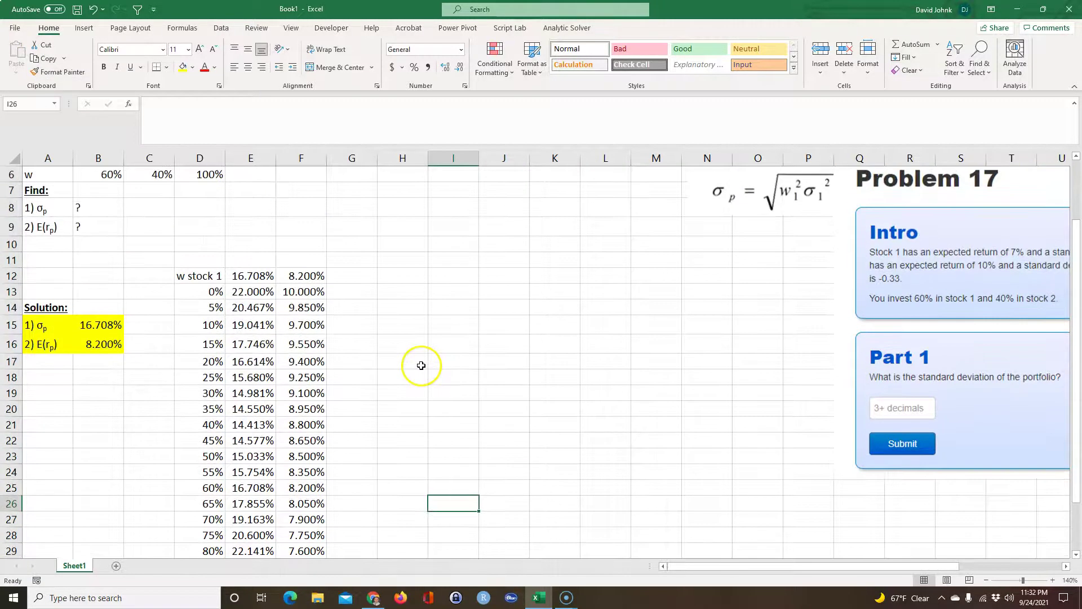
scroll(421, 365, up, 2)
drag(259, 356, 304, 489)
drag(254, 355, 310, 535)
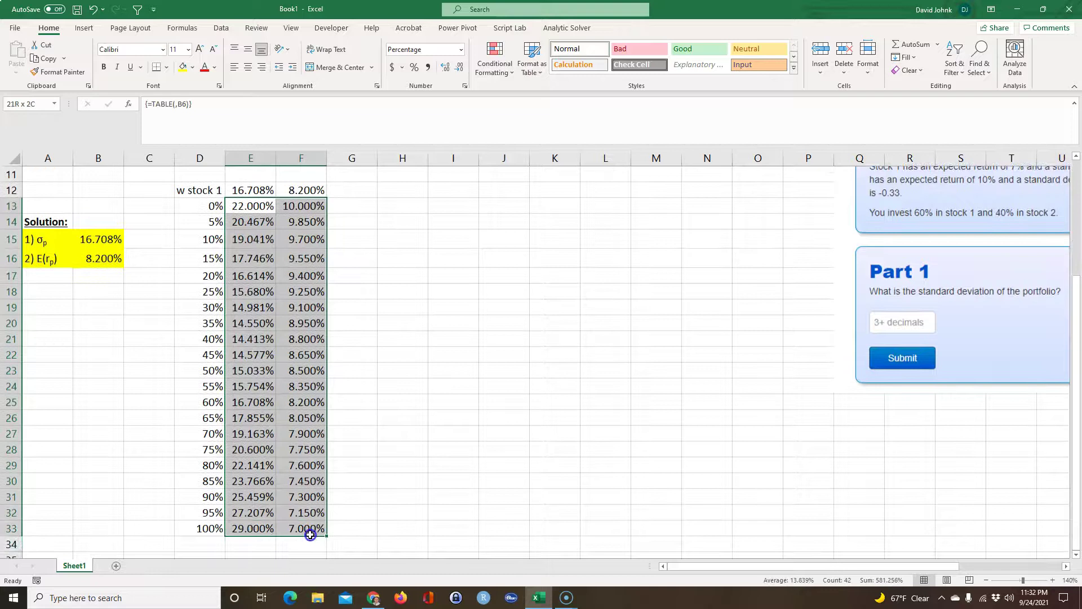
click(89, 30)
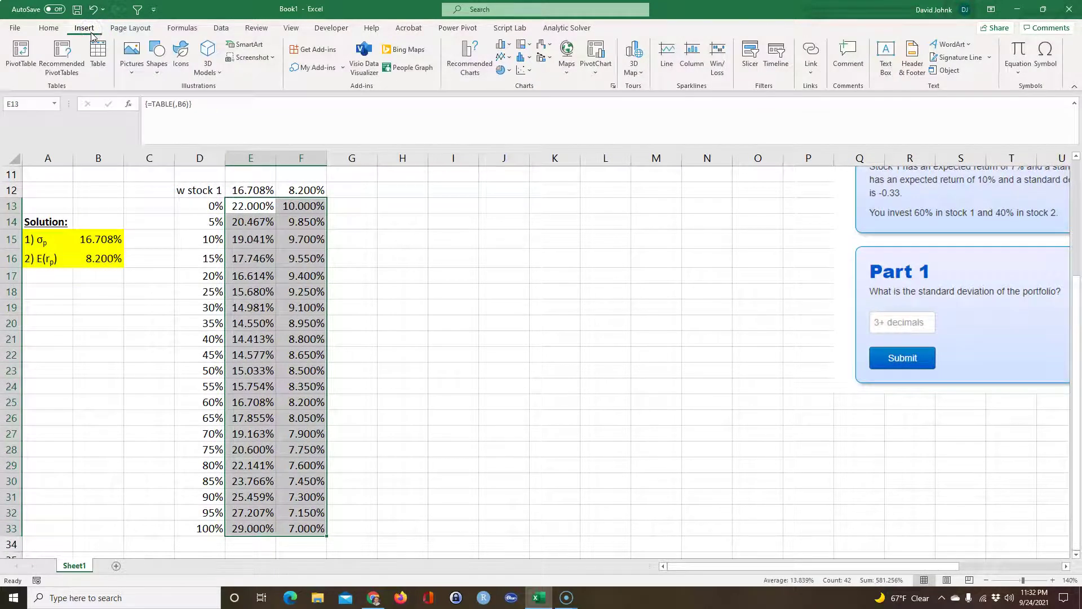
click(522, 75)
click(527, 110)
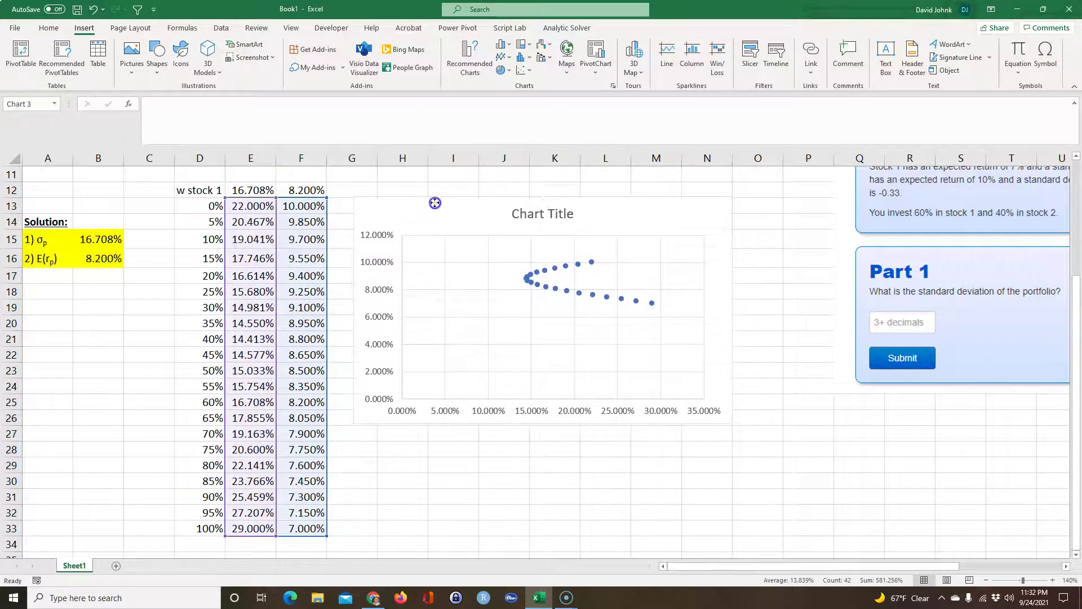
Step: Enlarge the scatter chart to about 5.6 inches wide by 4.5 inches high and delete its chart title
drag(732, 423, 776, 533)
click(556, 209)
key(Delete)
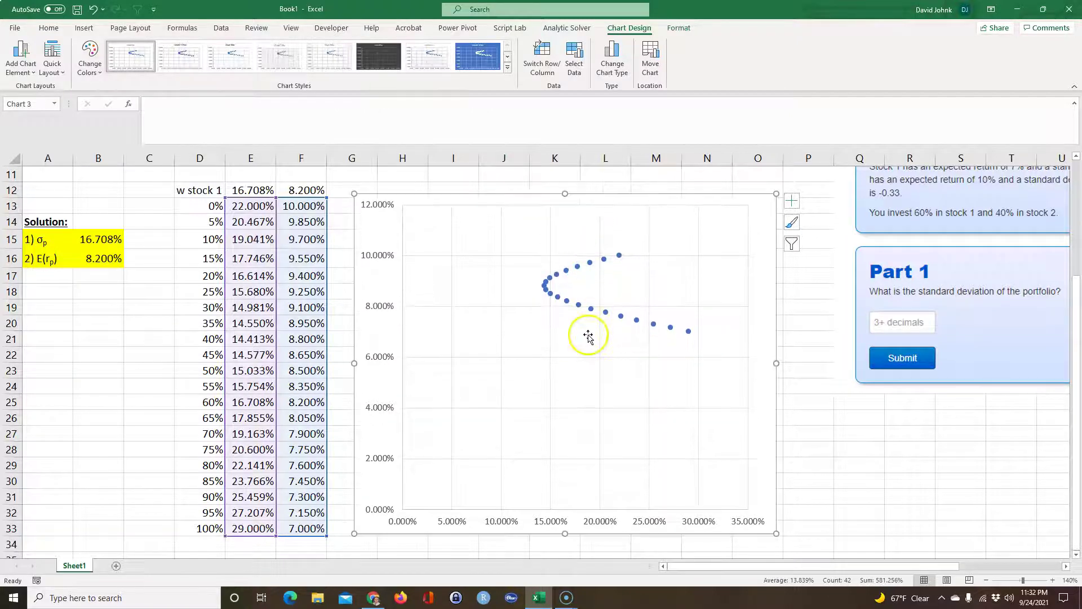
scroll(108, 90, down, 1)
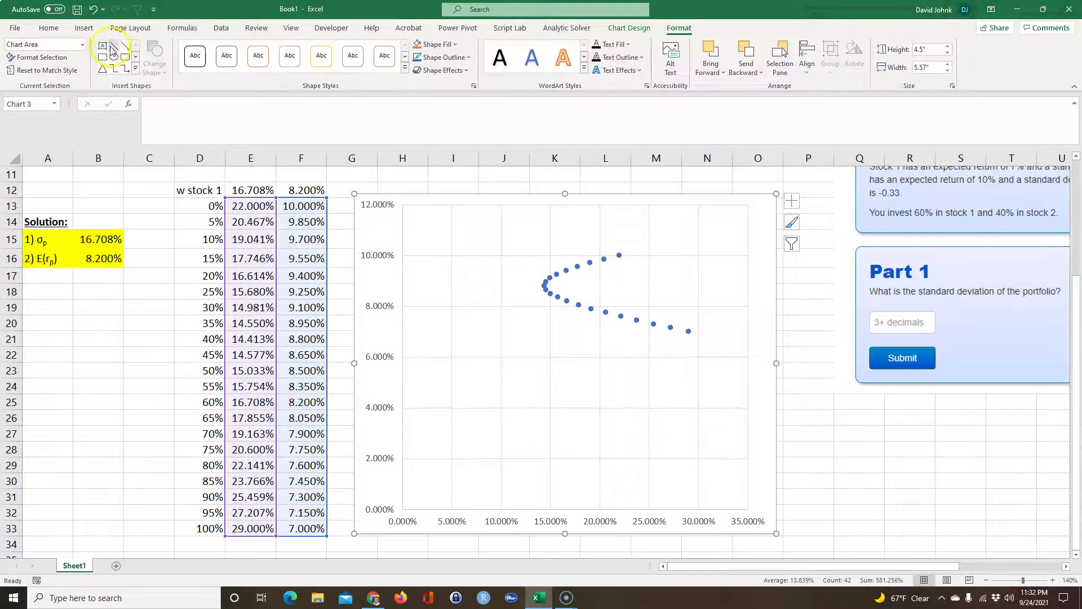
Step: Add a primary vertical axis title to the chart and link it to the expected return label in A16
click(85, 29)
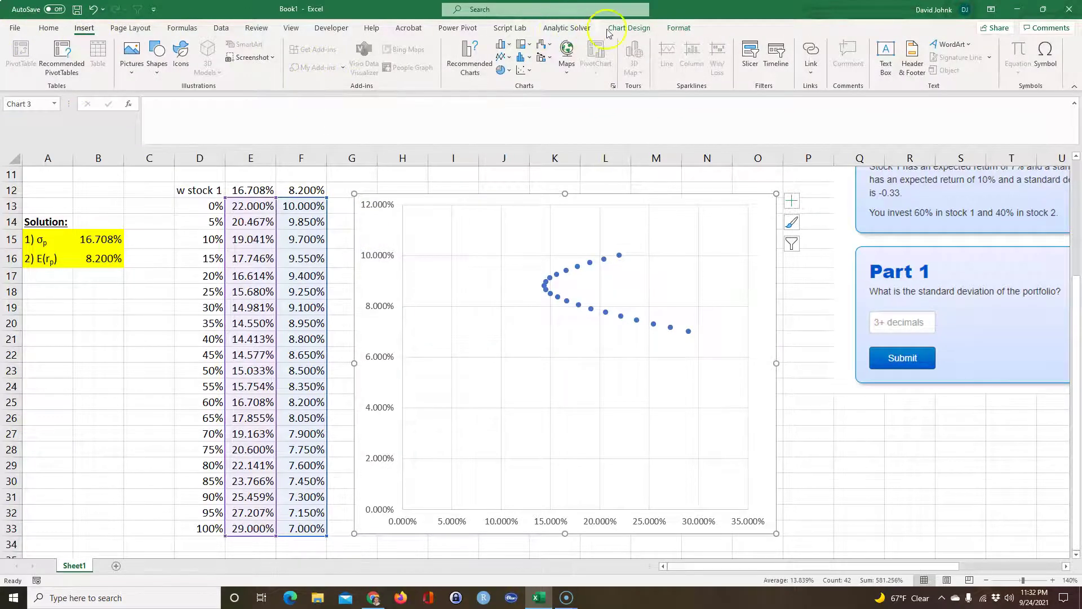
click(628, 28)
click(20, 56)
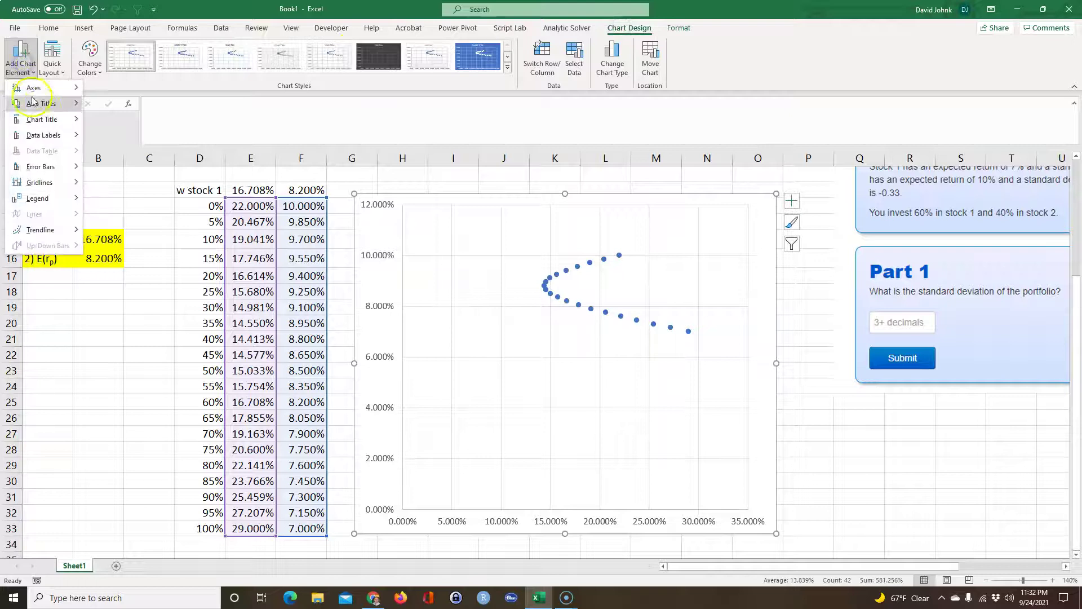
mouse_move(49, 108)
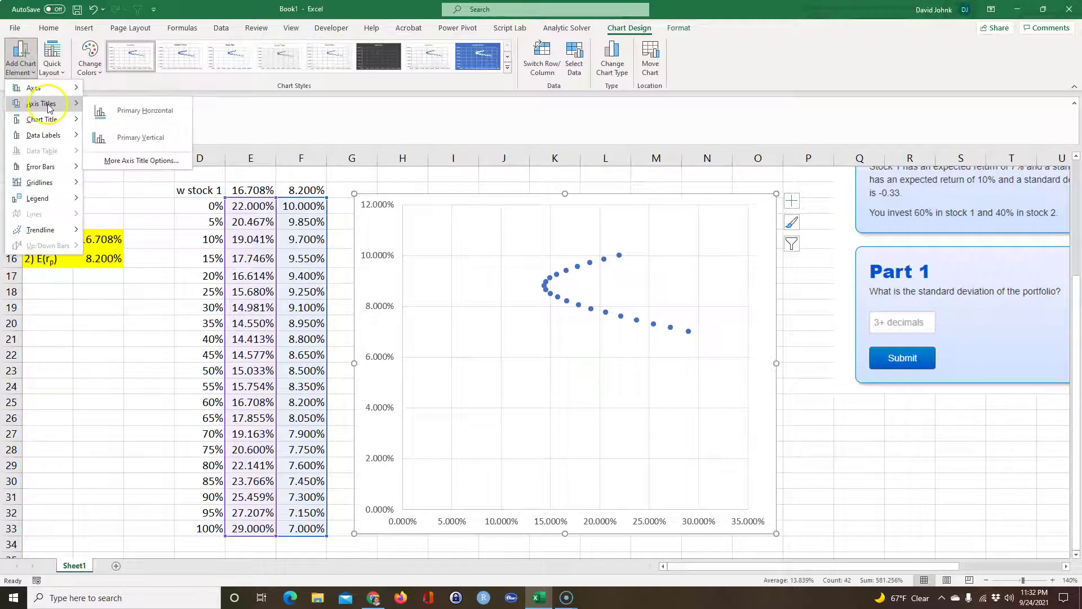
click(137, 139)
click(180, 109)
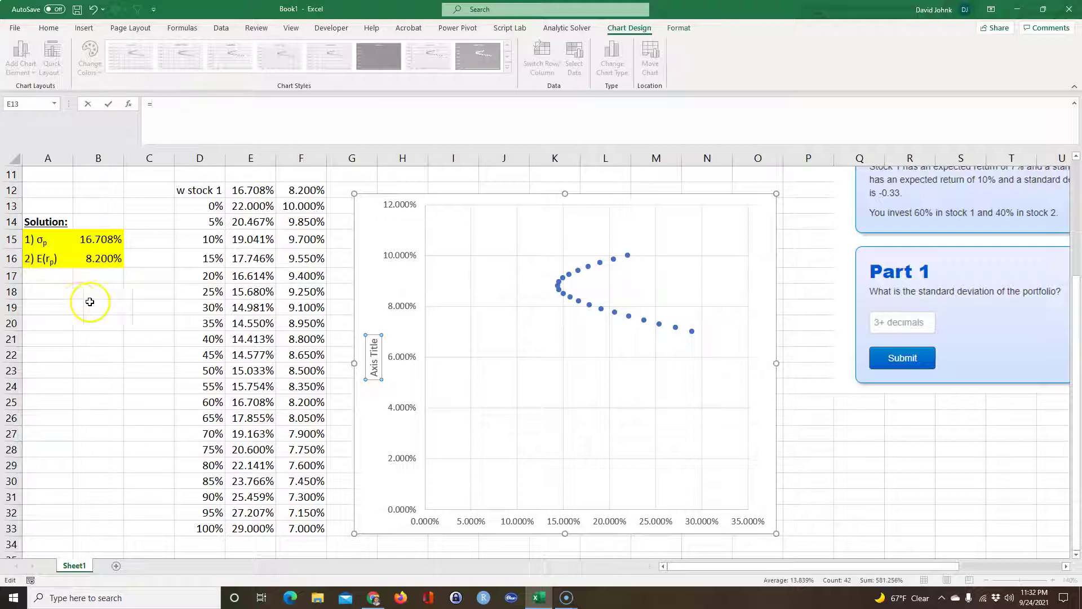
click(46, 262)
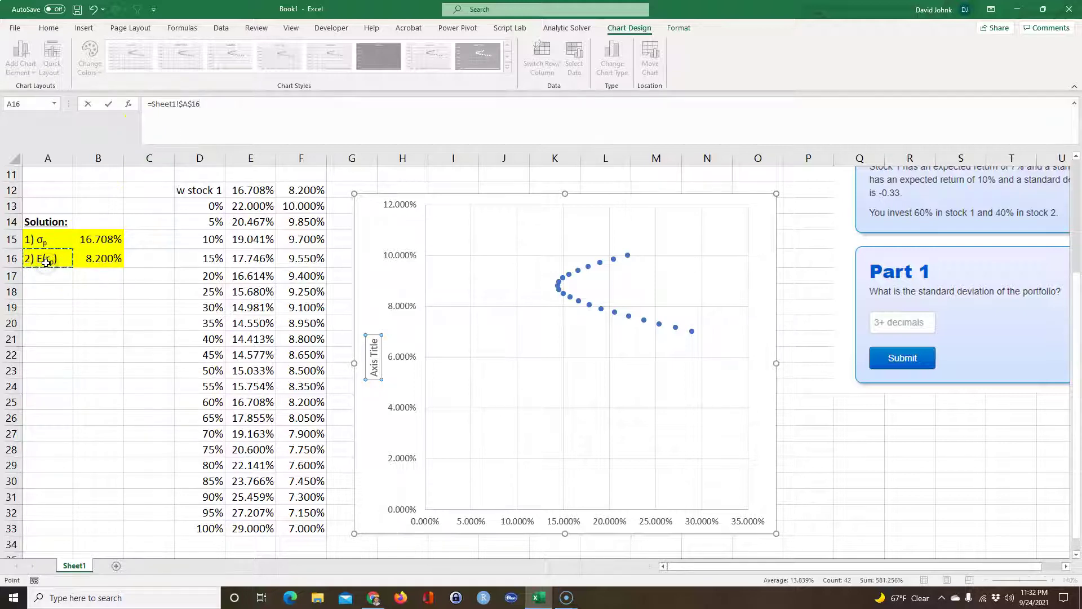
key(Return)
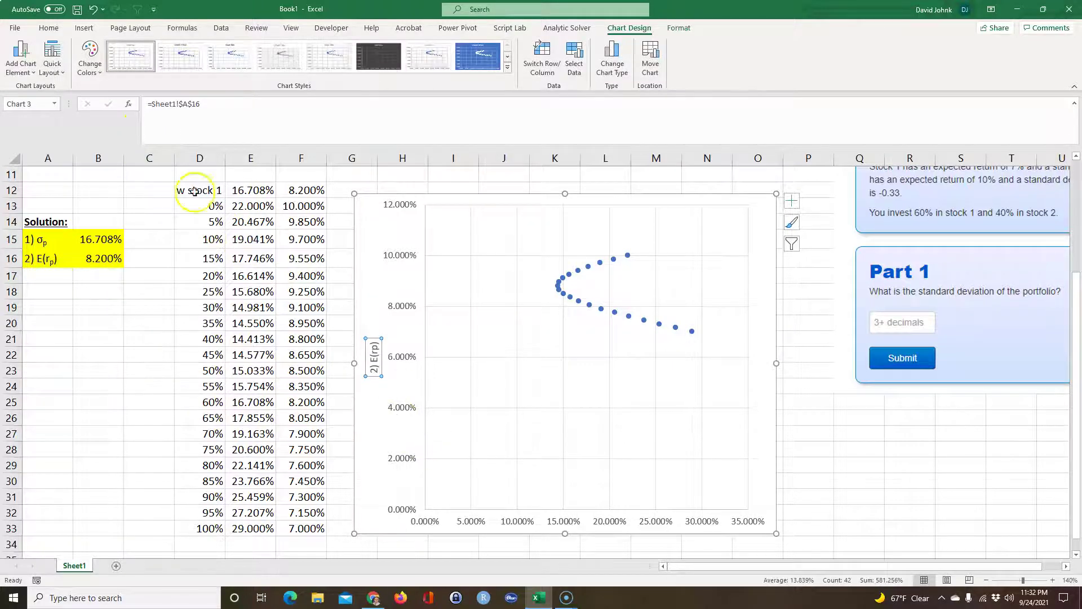
Step: Add a primary horizontal axis title to the chart and link it to the standard deviation label in A15
click(21, 60)
mouse_move(45, 103)
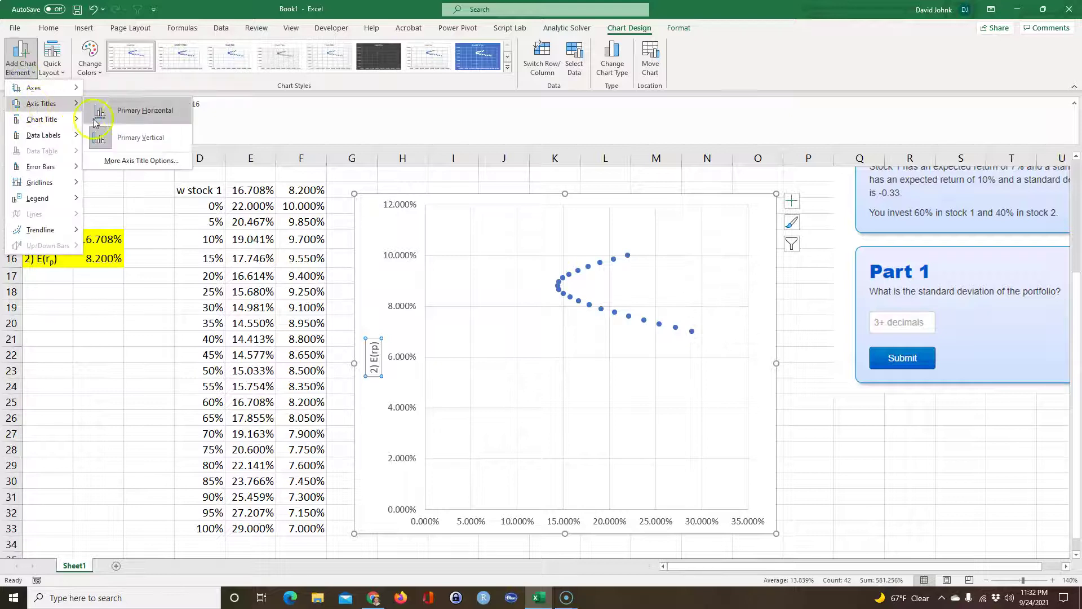
click(148, 111)
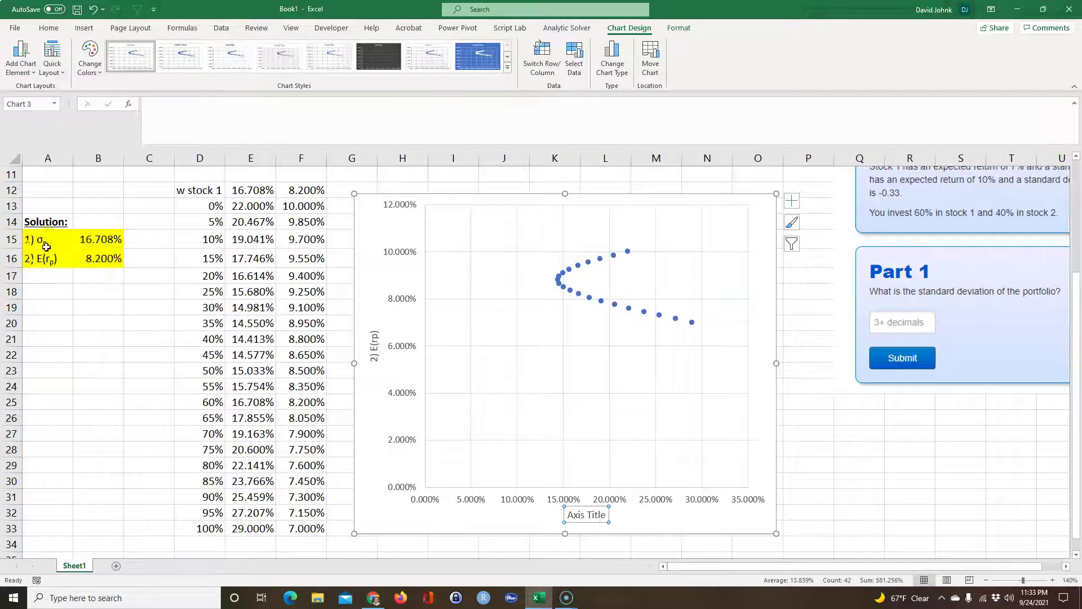
click(46, 246)
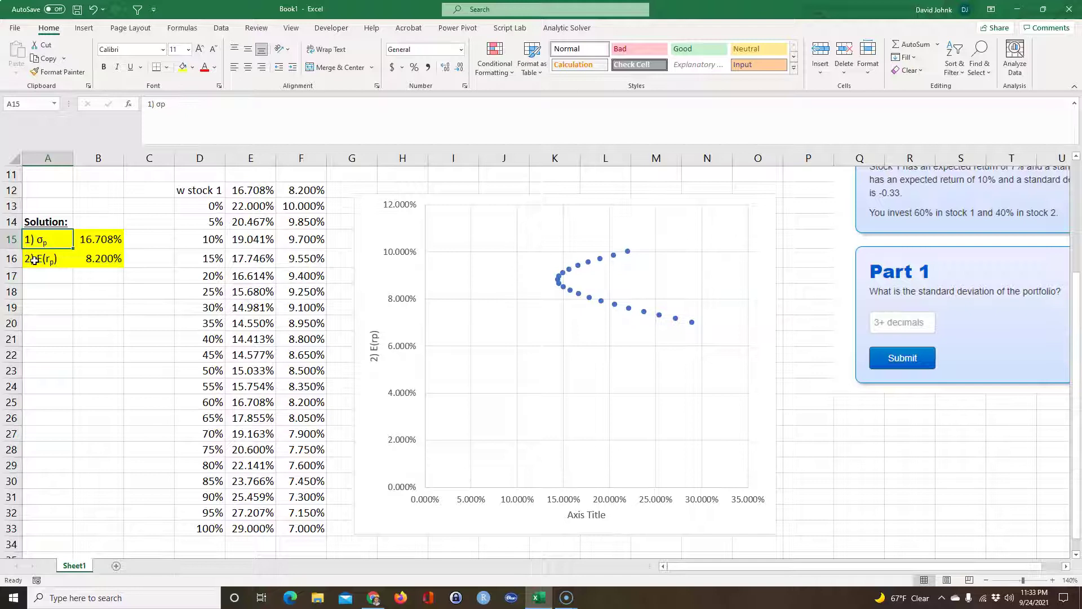
click(34, 261)
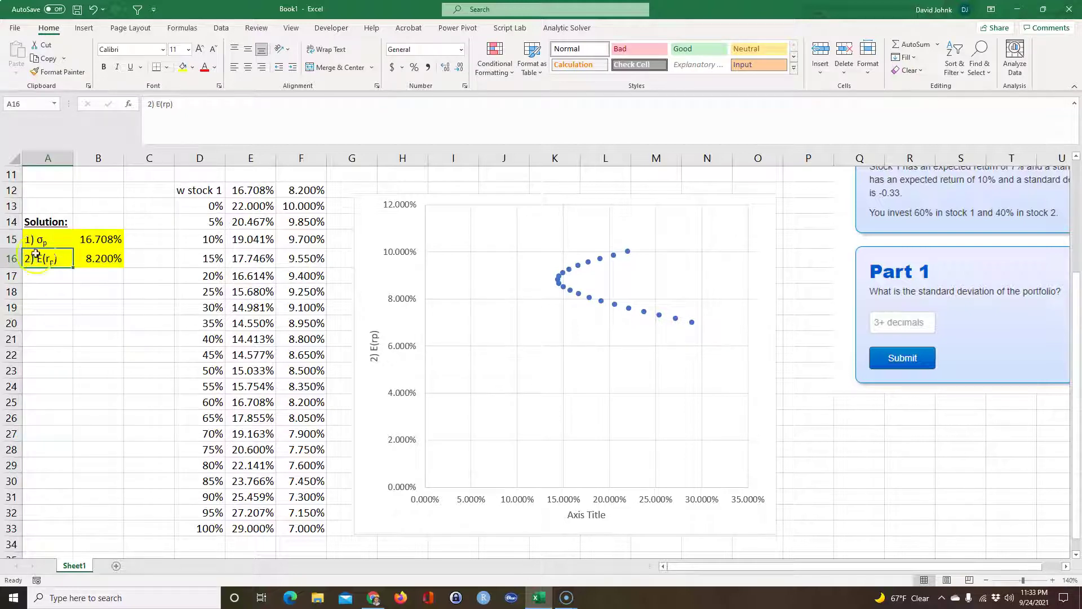
drag(59, 275, 72, 305)
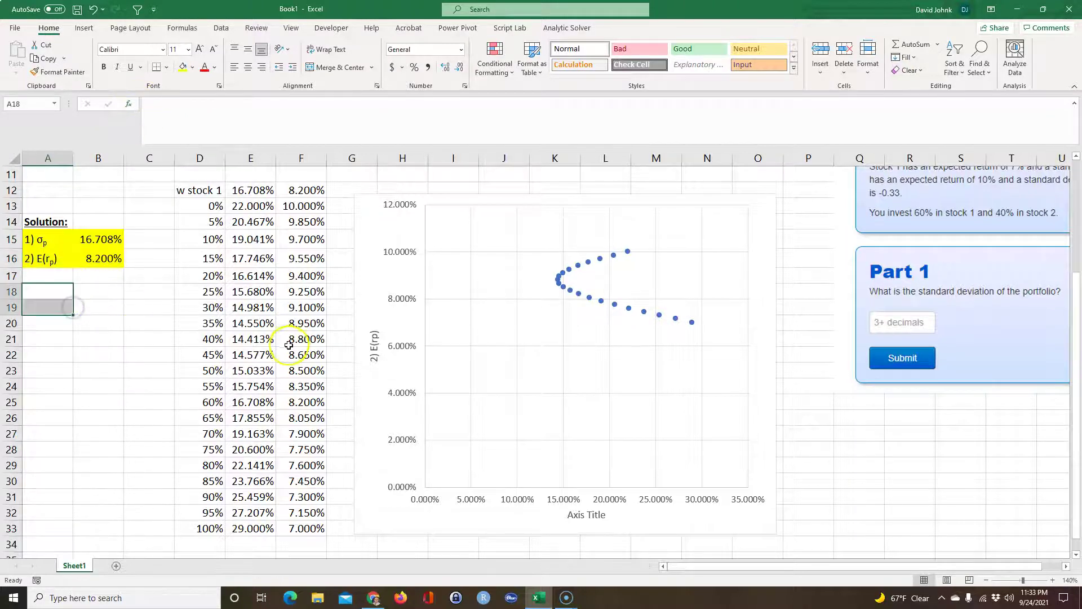
click(586, 516)
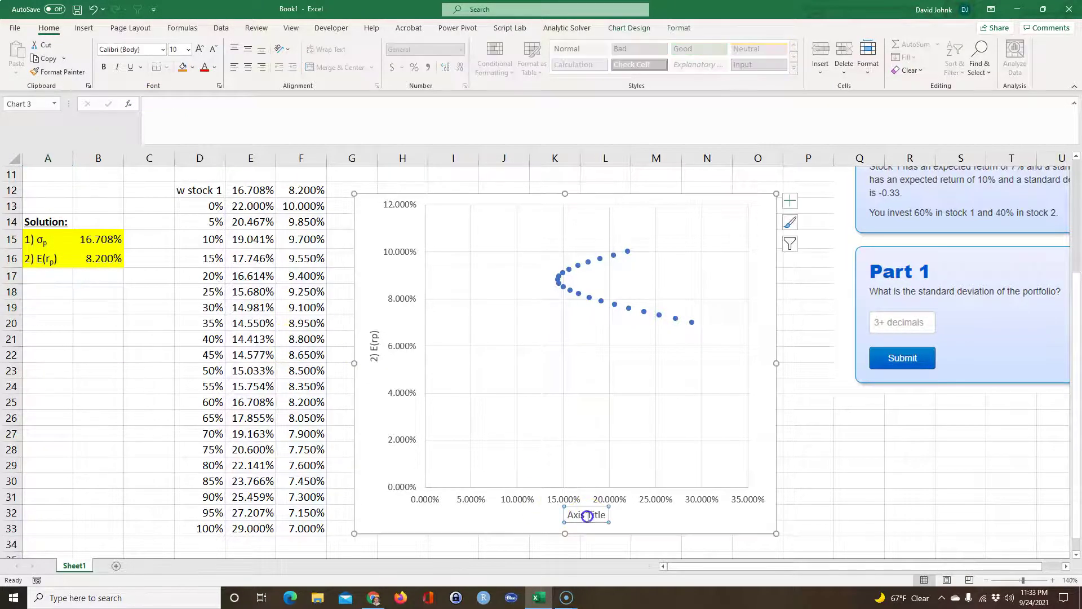
click(195, 117)
click(26, 277)
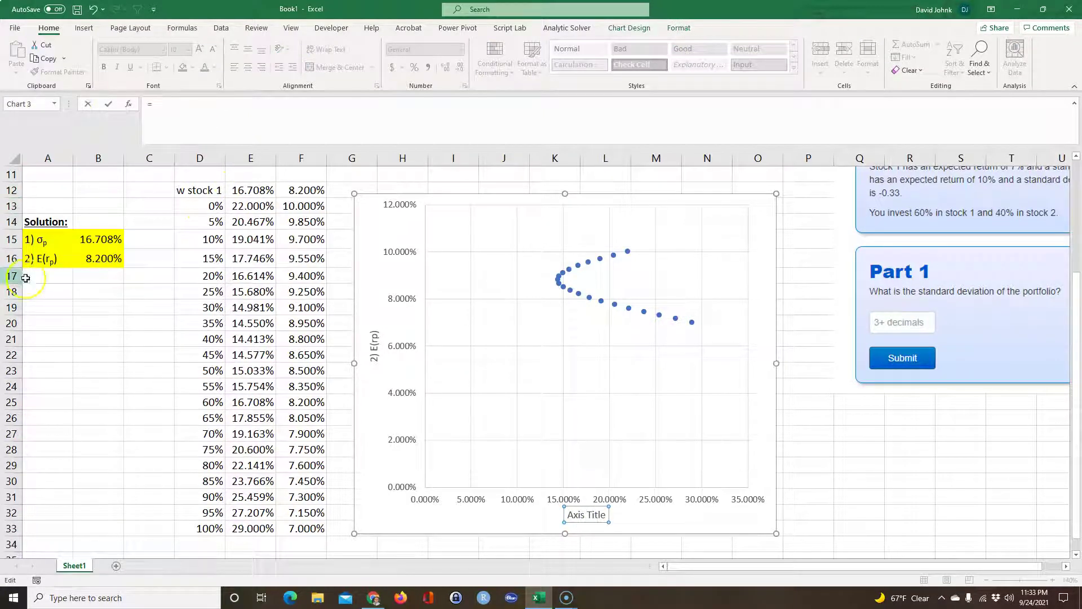
key(Return)
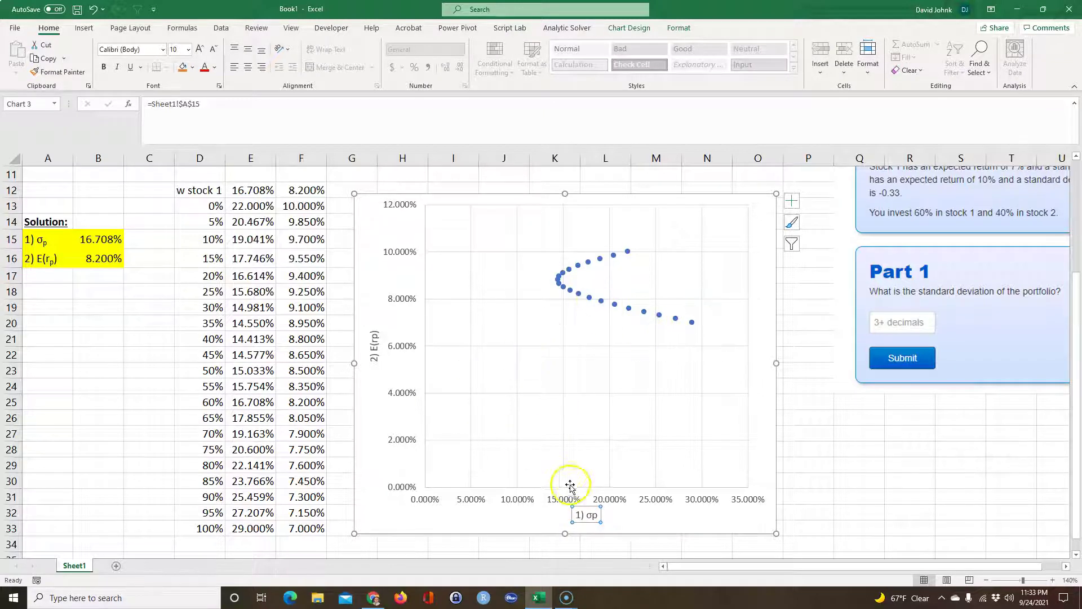
Step: Add a data callout to the chart point for 100% in Stock 1, at the lower end of the curve
click(692, 323)
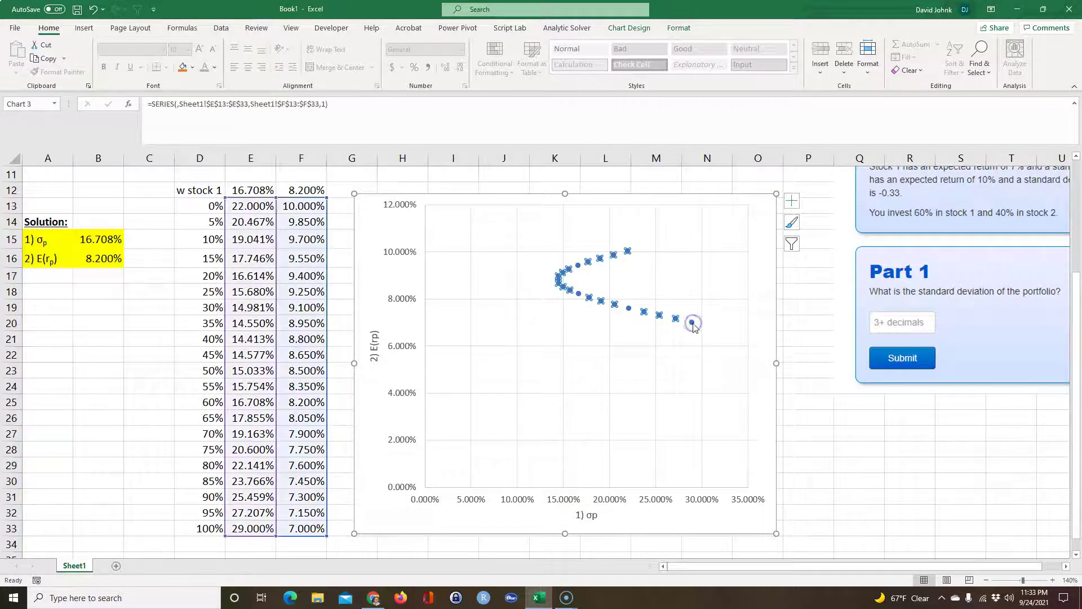
double_click(692, 323)
right_click(692, 323)
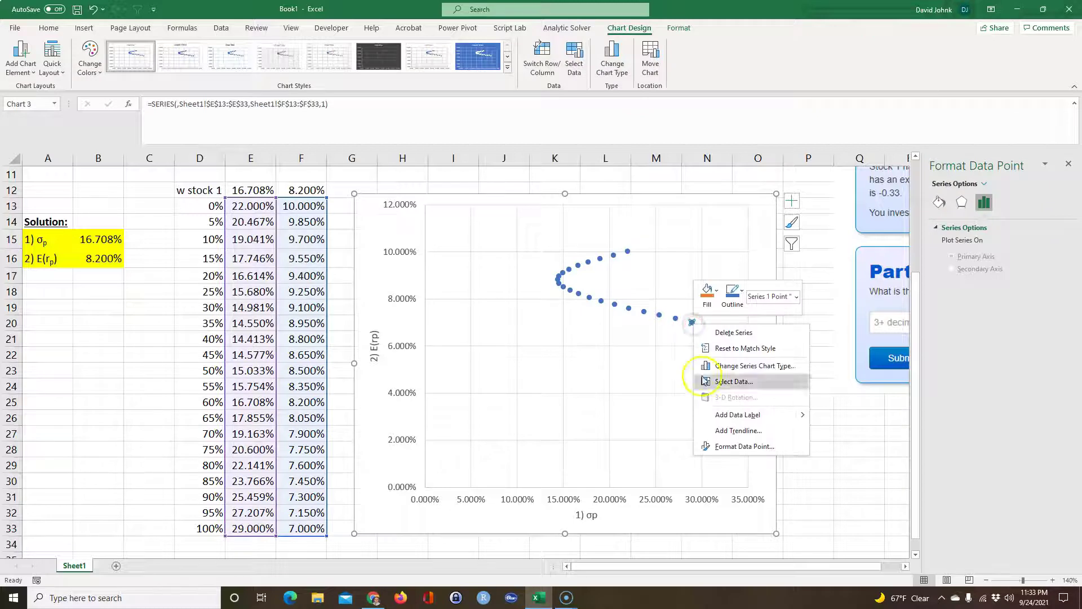
mouse_move(803, 417)
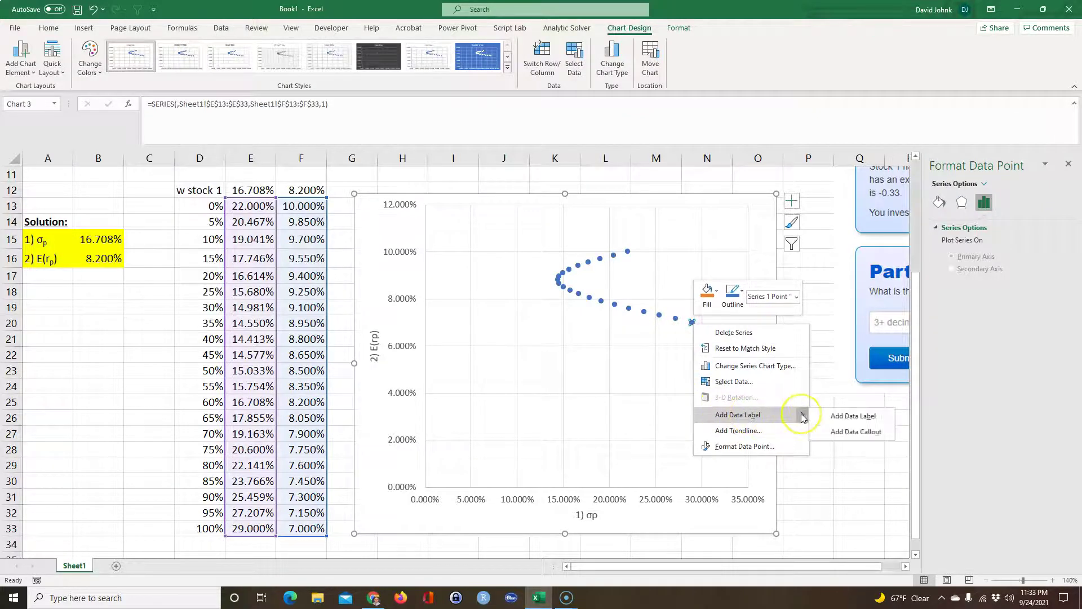
click(848, 434)
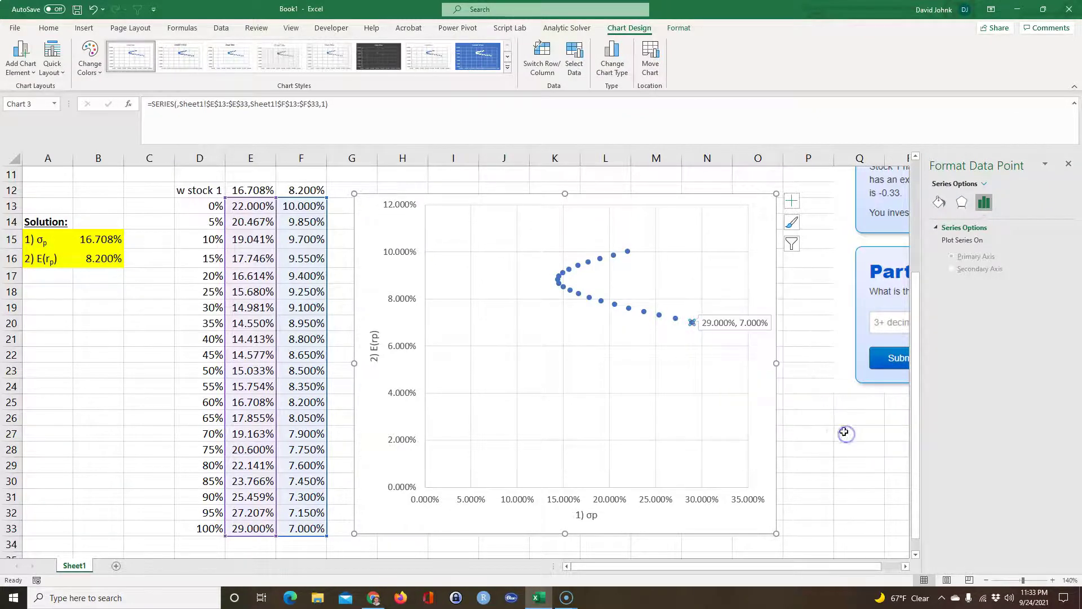
click(739, 335)
click(722, 348)
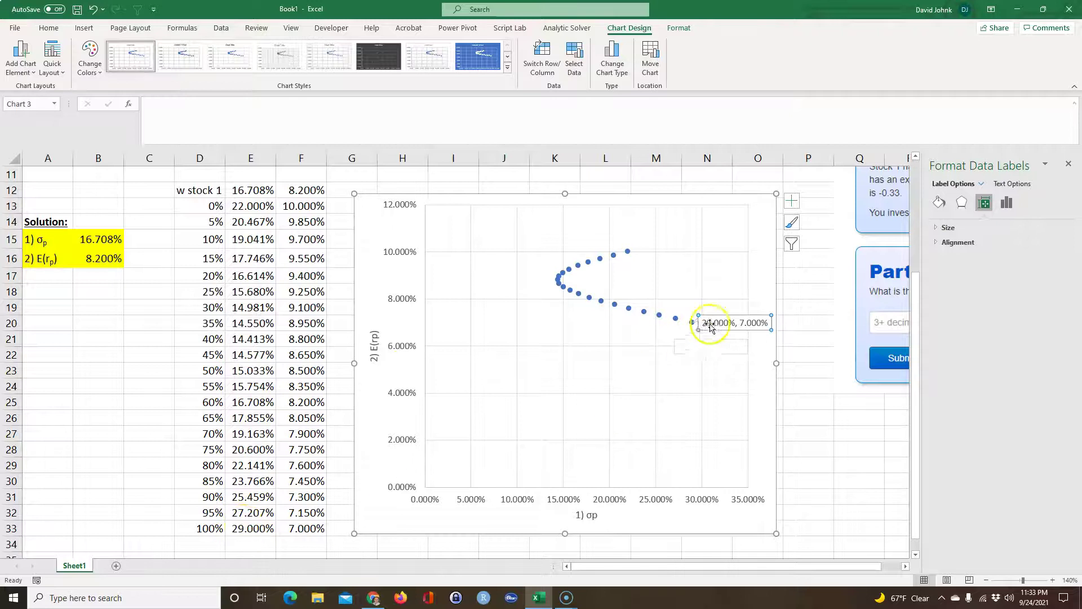
Step: Add a data callout to the chart point for 0% in Stock 1, at the upper end of the curve
click(628, 251)
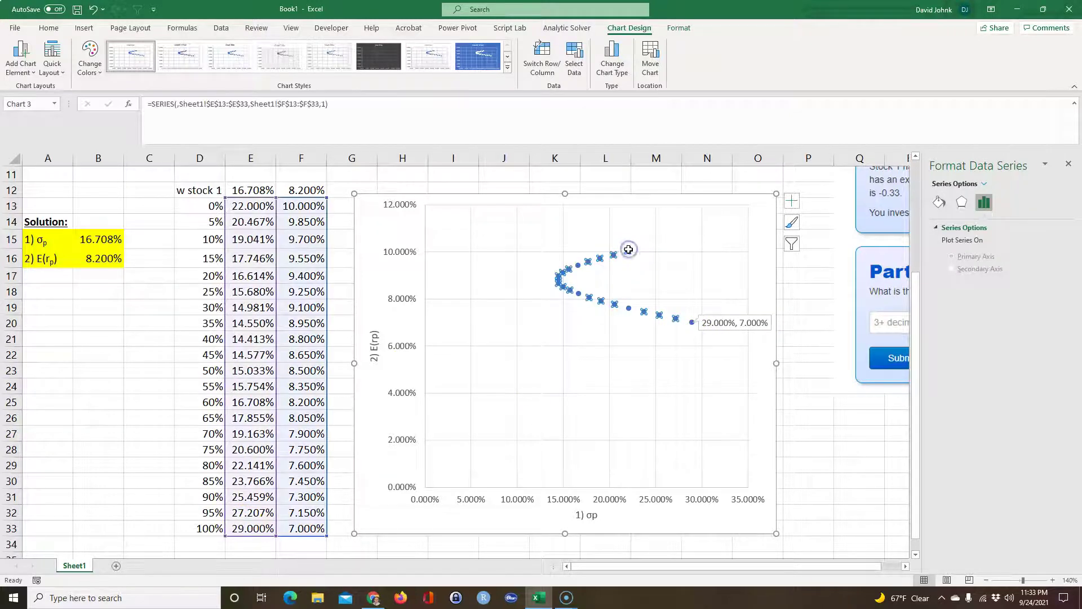
click(626, 253)
right_click(629, 254)
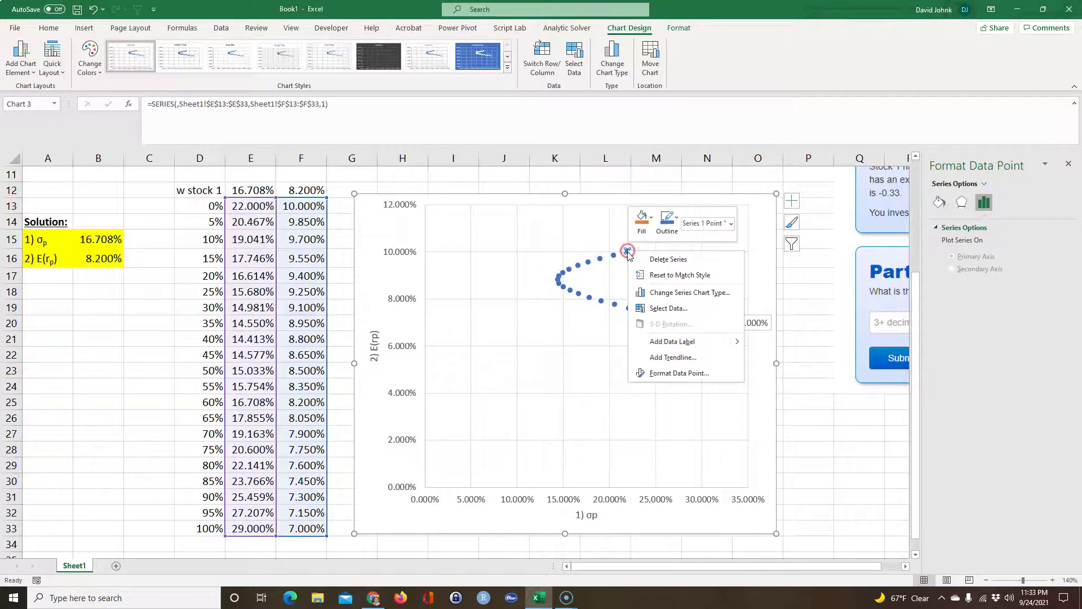
mouse_move(738, 343)
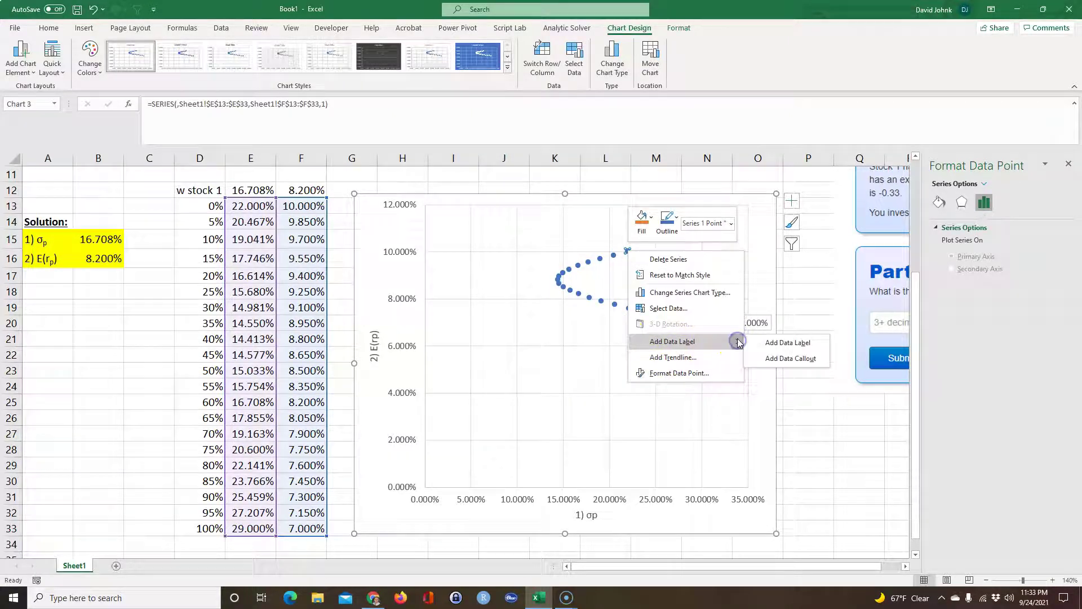
click(778, 359)
drag(684, 252, 686, 237)
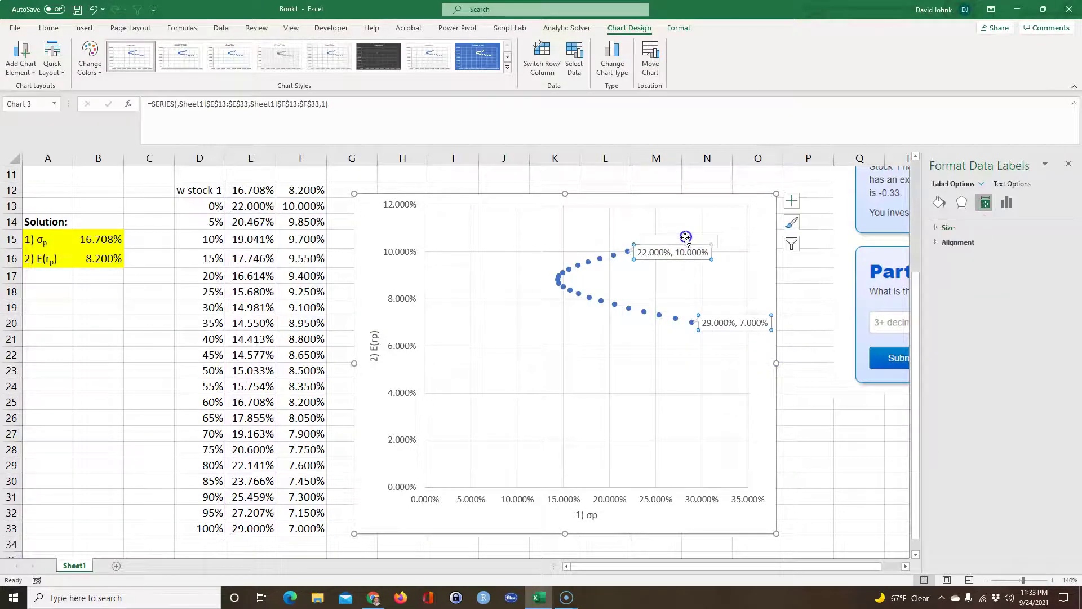
click(199, 200)
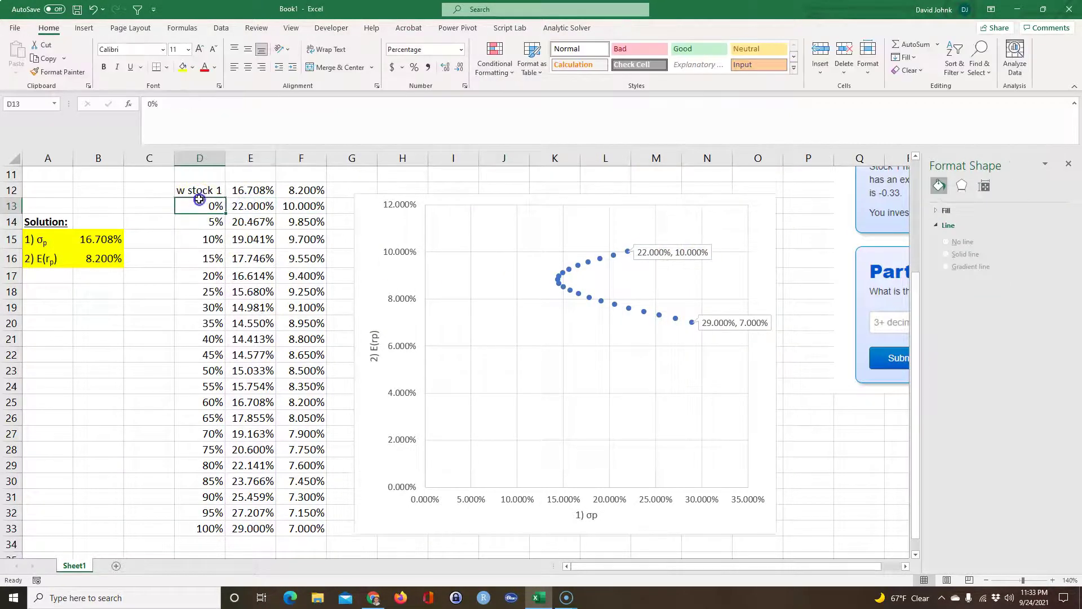
click(199, 530)
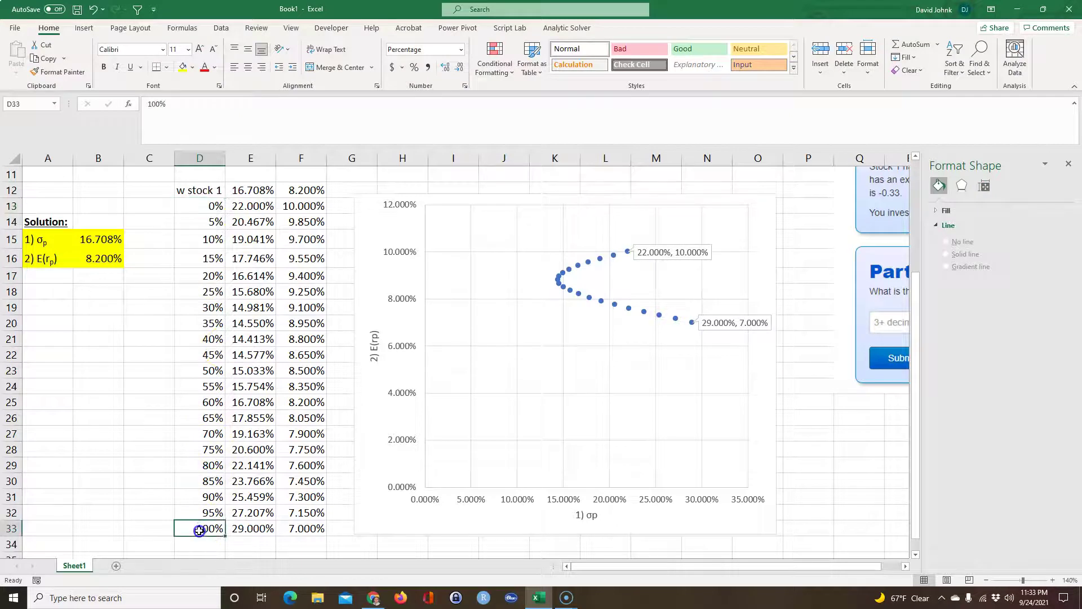
click(250, 206)
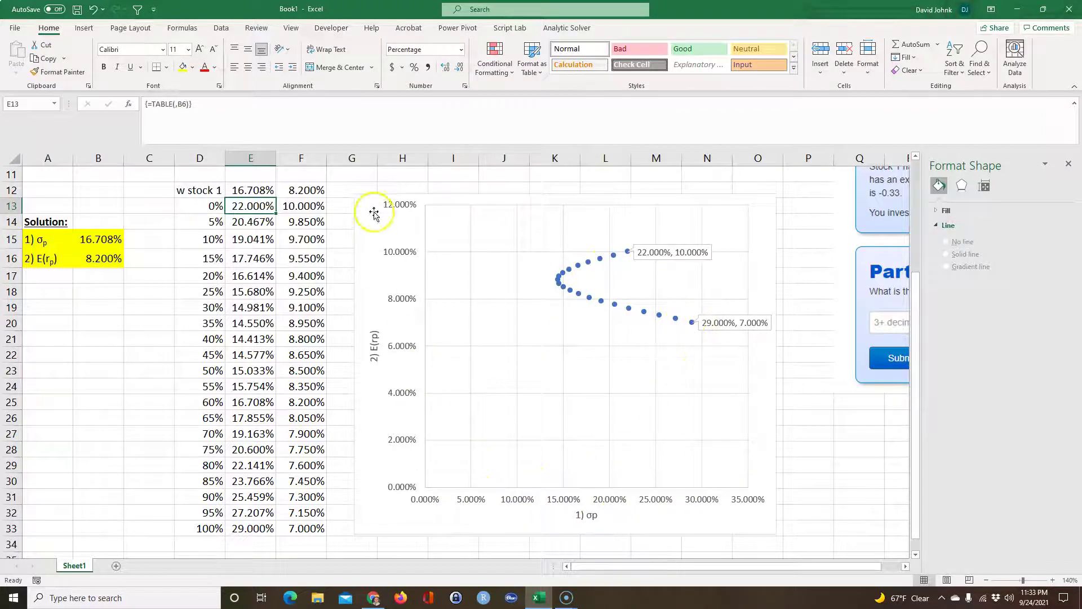
Step: Set the minimum bound of the chart's vertical axis to 0.06
right_click(398, 350)
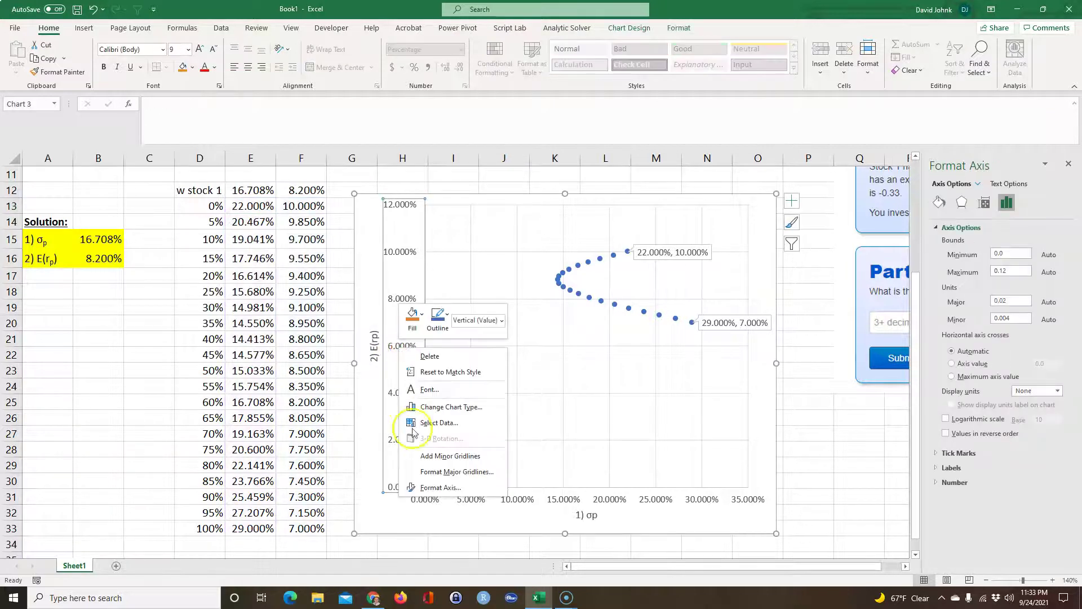
click(434, 487)
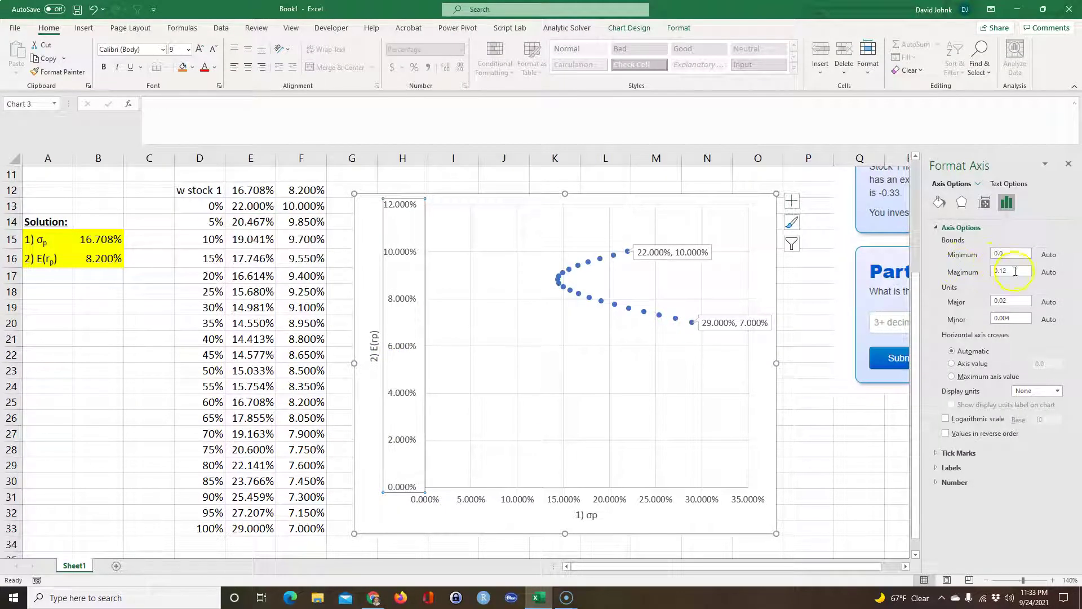
click(1011, 252)
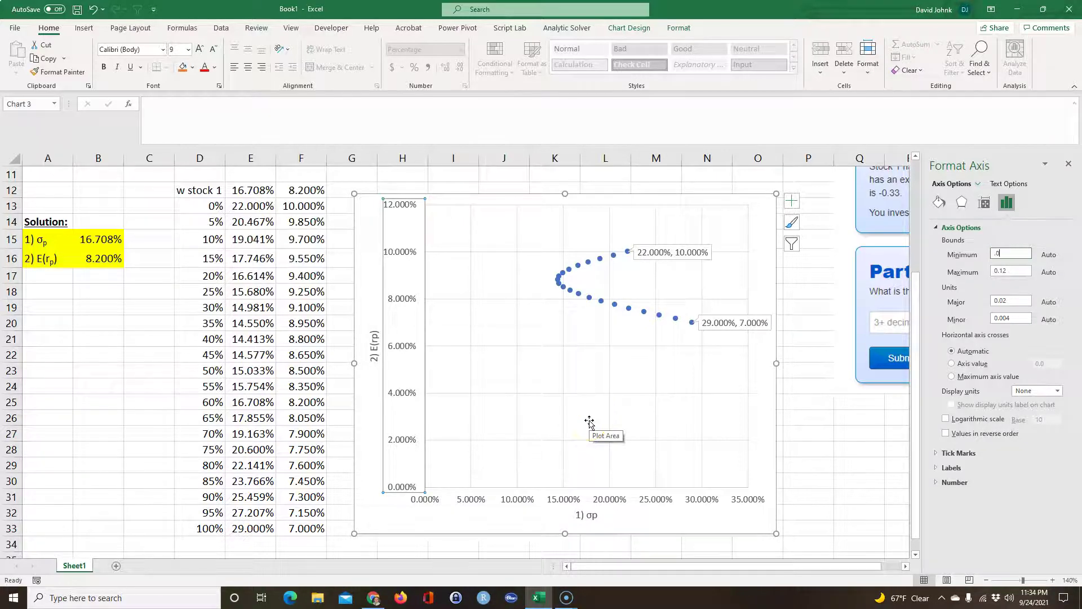
text(.06)
key(Return)
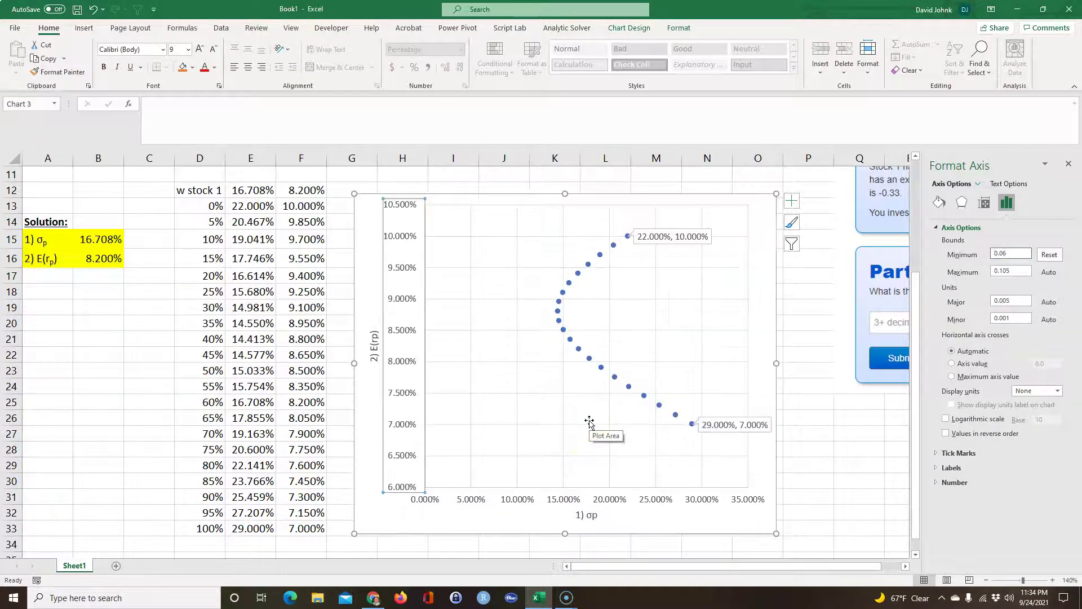
click(476, 398)
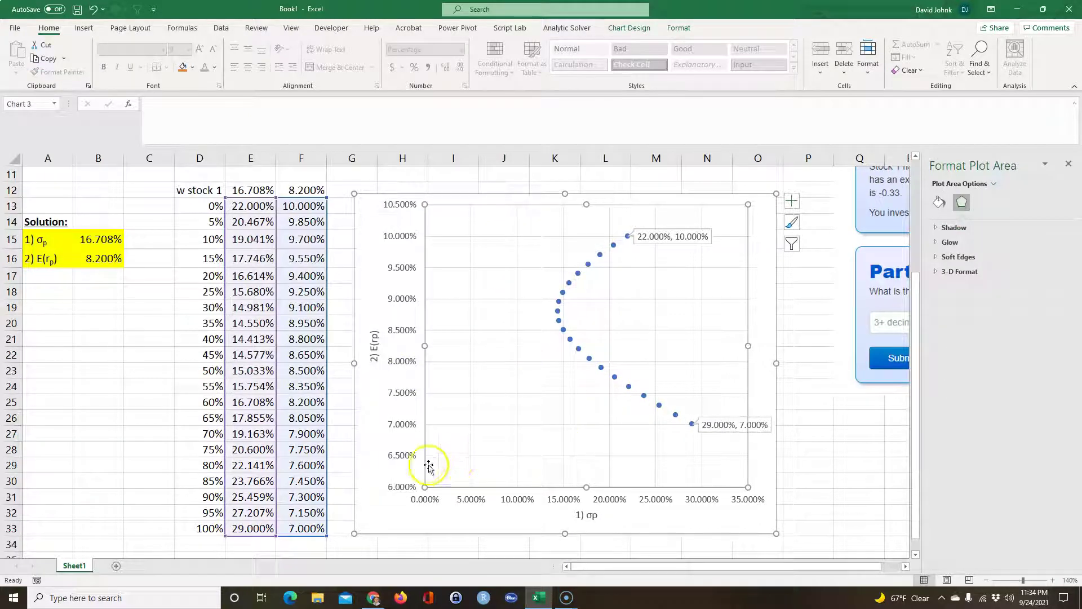
Step: Set the minimum bound of the chart's horizontal axis to 0.1
right_click(523, 503)
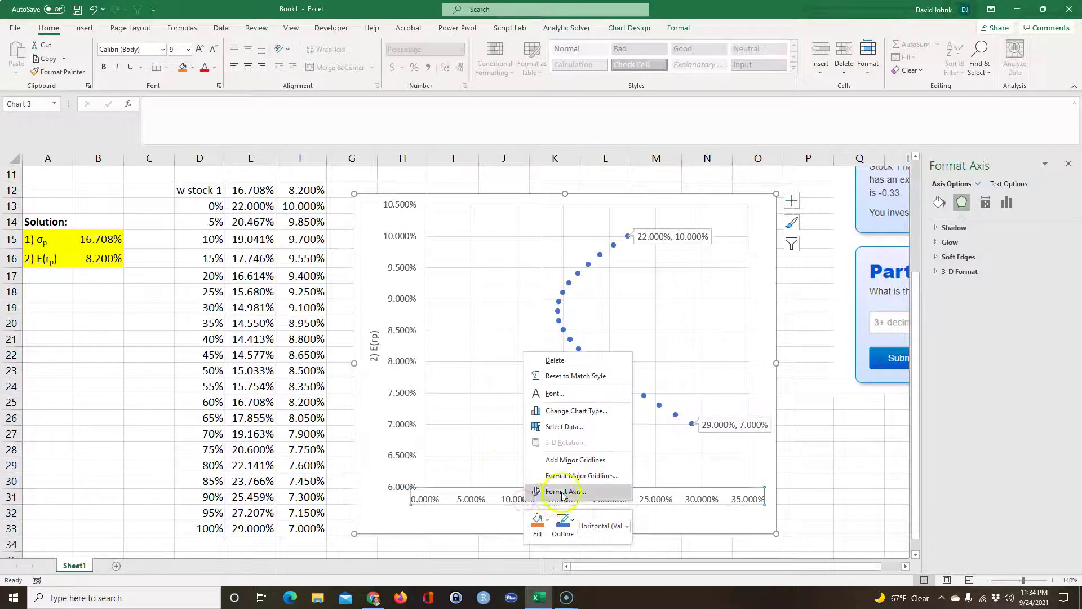
click(562, 490)
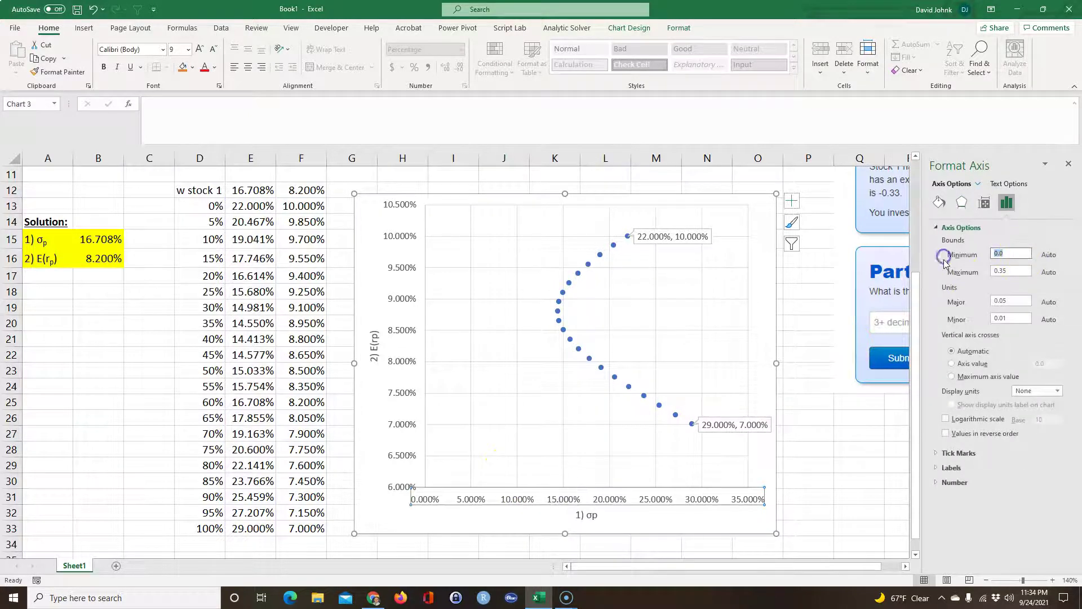
text(.1)
key(Return)
click(507, 352)
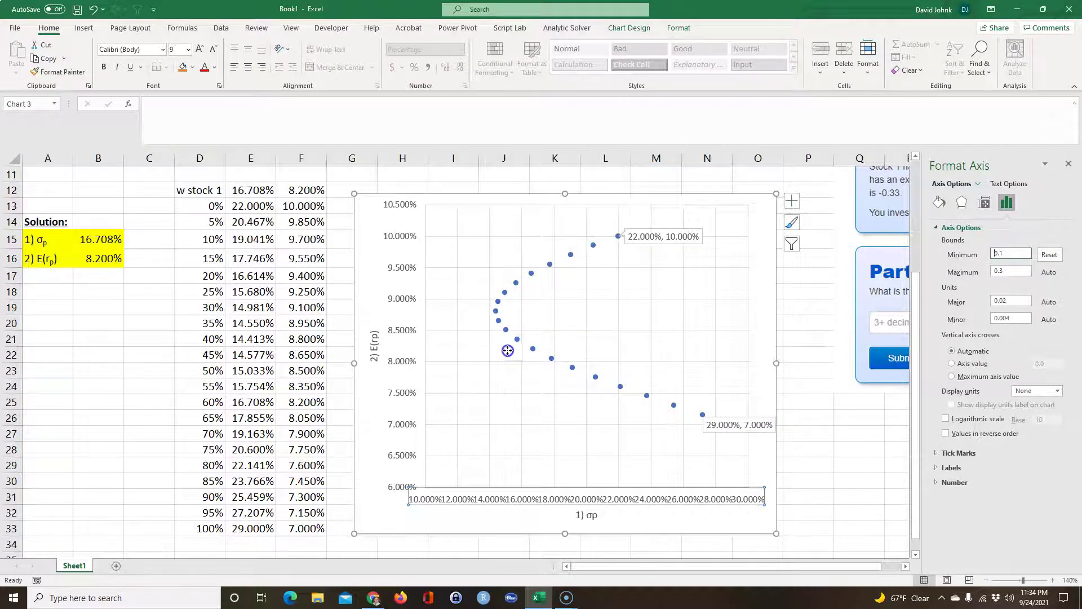
Step: Move the callout of the upper end point slightly up and to the right, away from its marker
click(721, 427)
click(642, 237)
drag(641, 237, 669, 222)
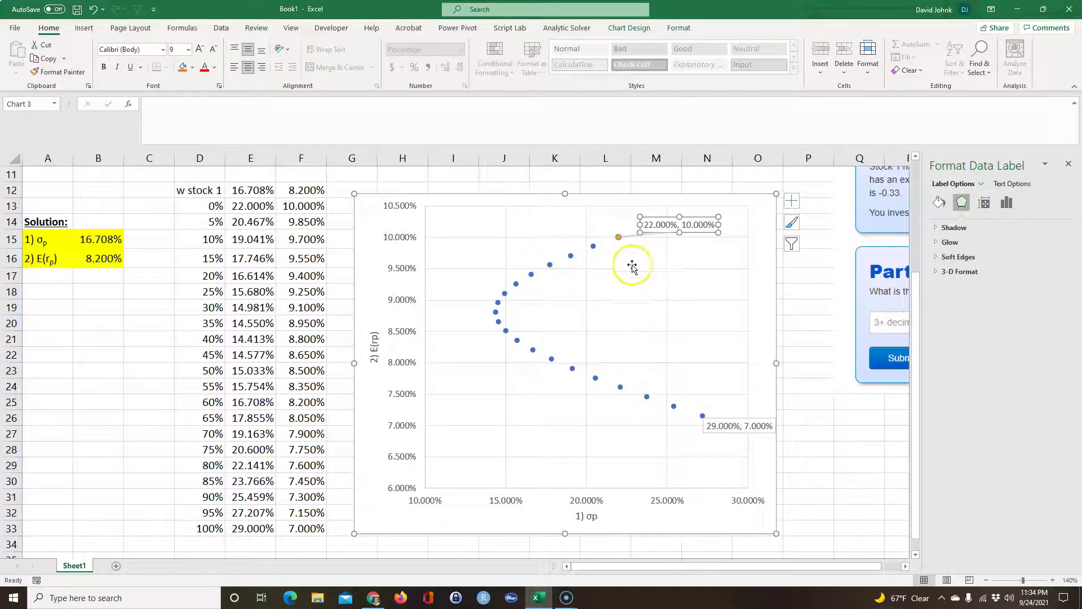
Step: Examine the leftmost point of the plotted curve and compare the portfolios on its upper and lower branches
click(497, 318)
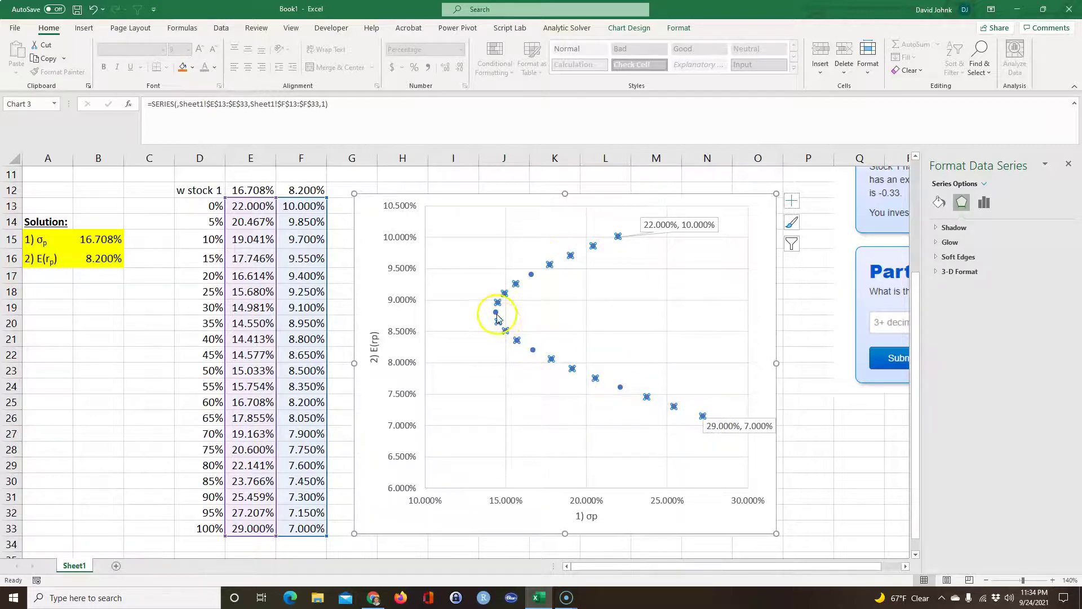
mouse_move(497, 317)
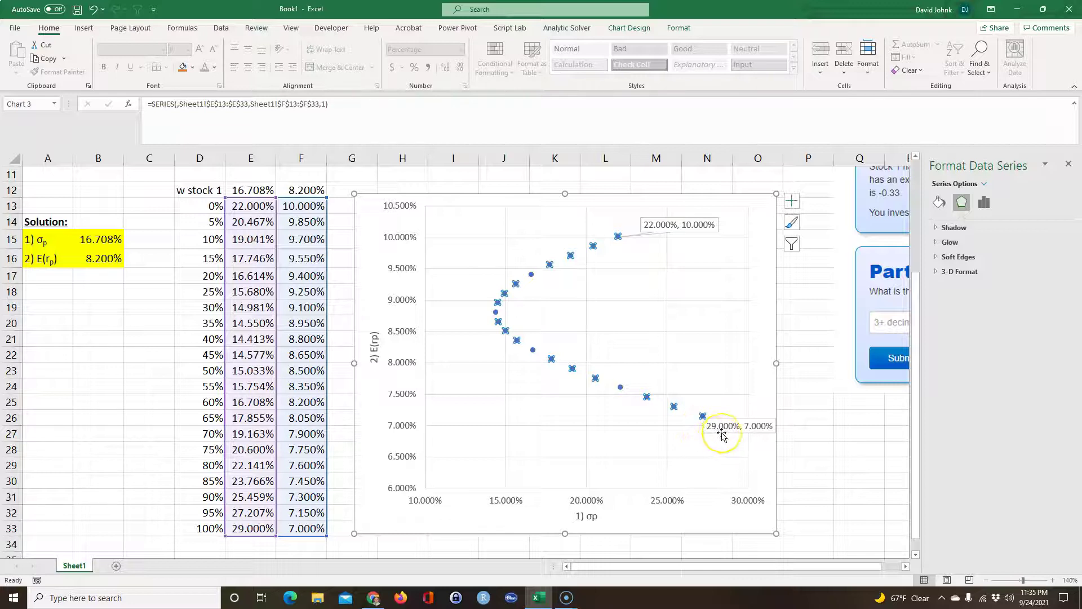
click(494, 323)
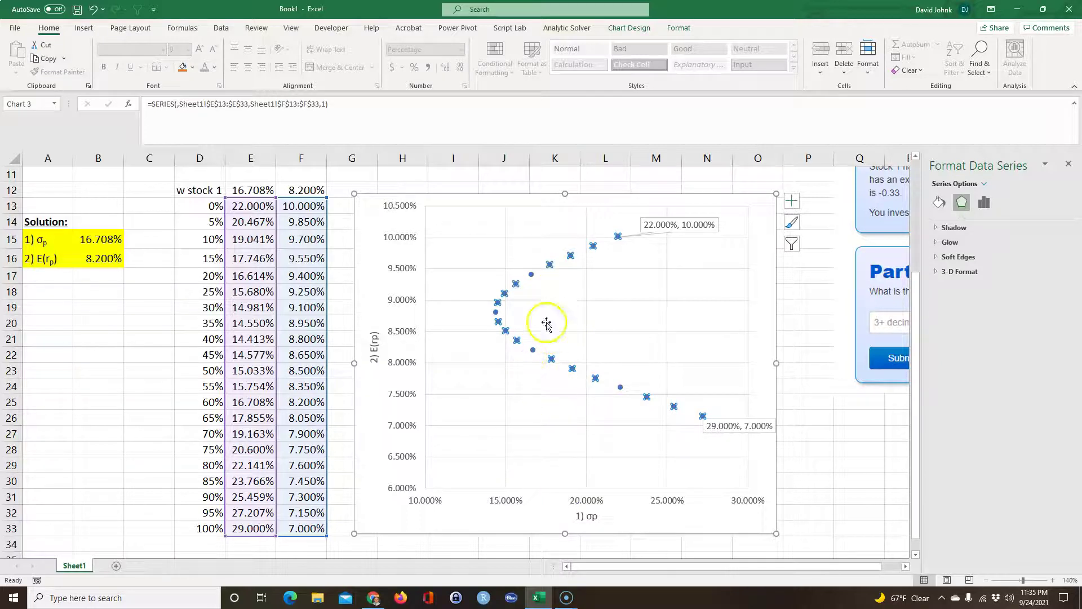
mouse_move(552, 367)
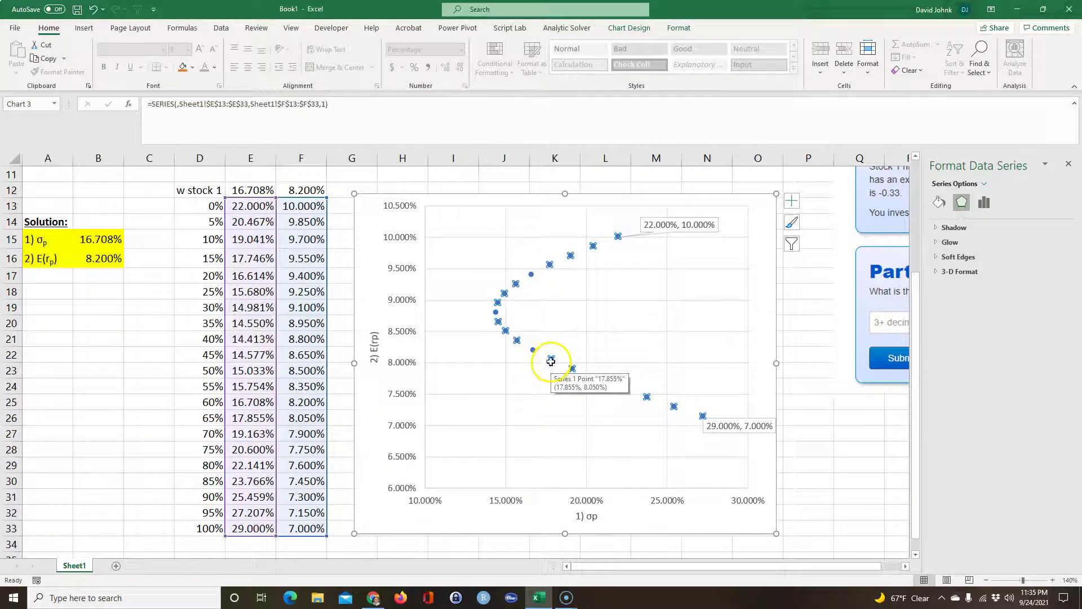
mouse_move(548, 266)
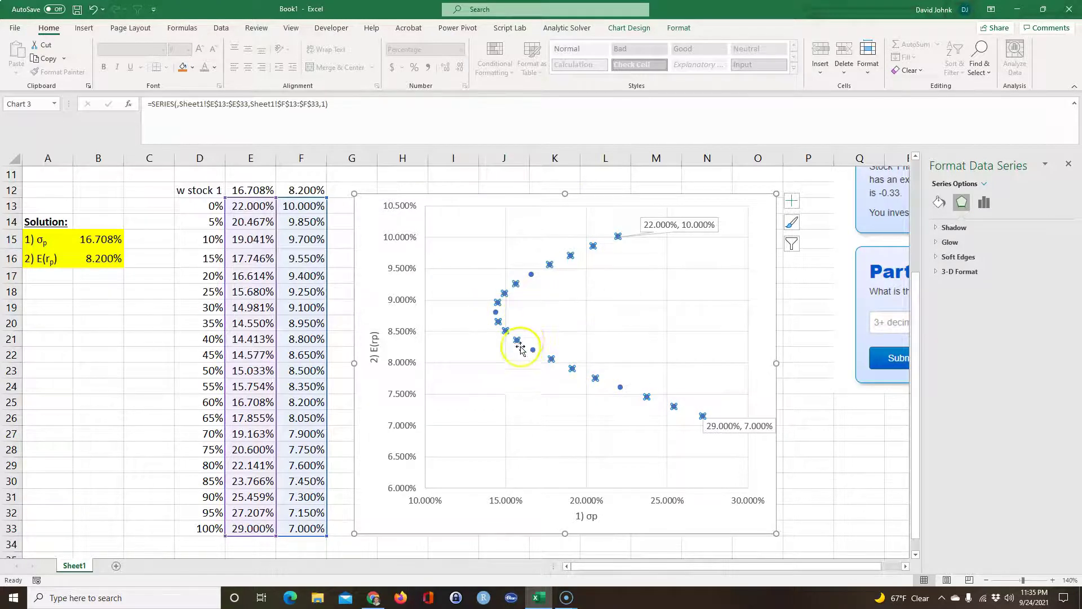
mouse_move(496, 317)
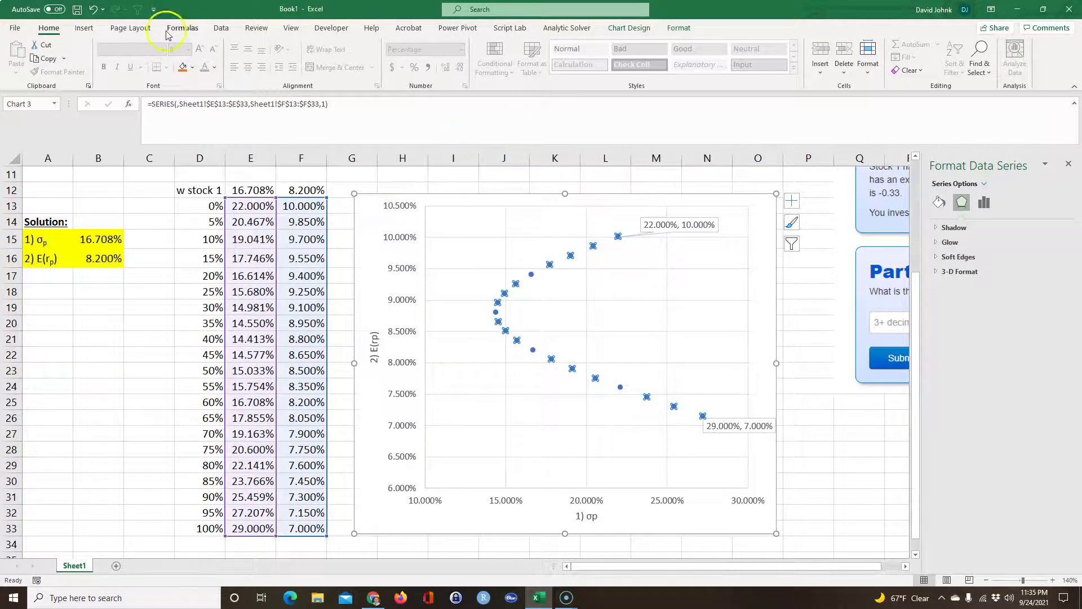
click(221, 28)
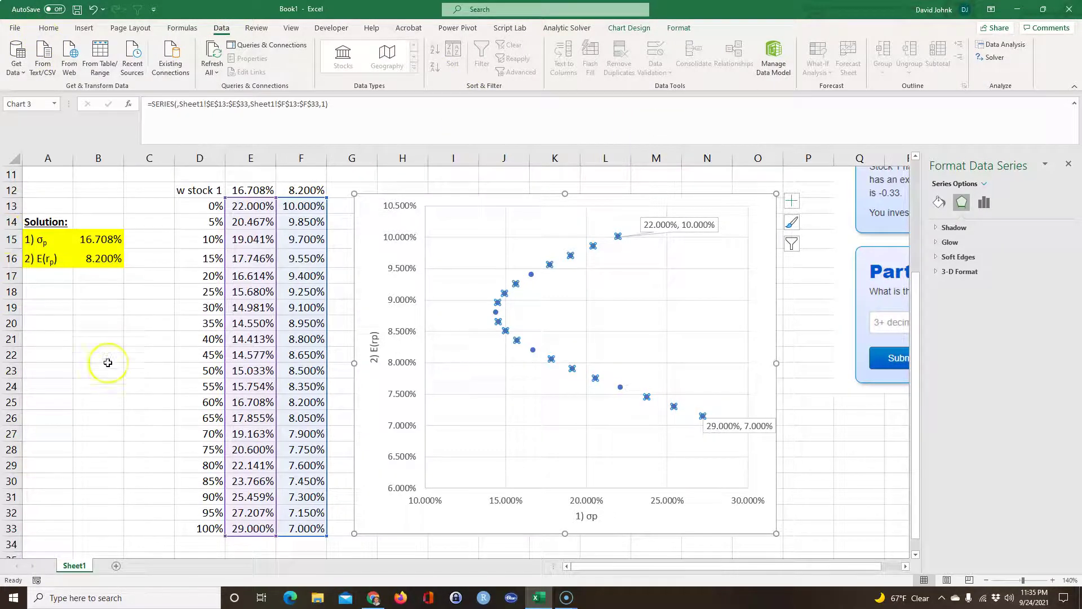
click(107, 370)
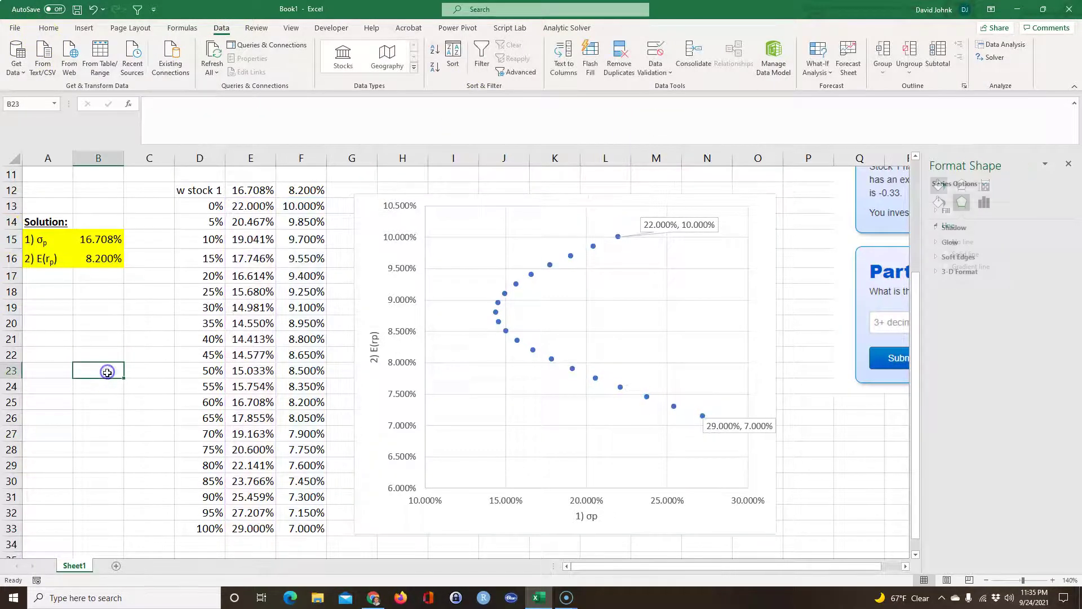
click(818, 68)
click(835, 107)
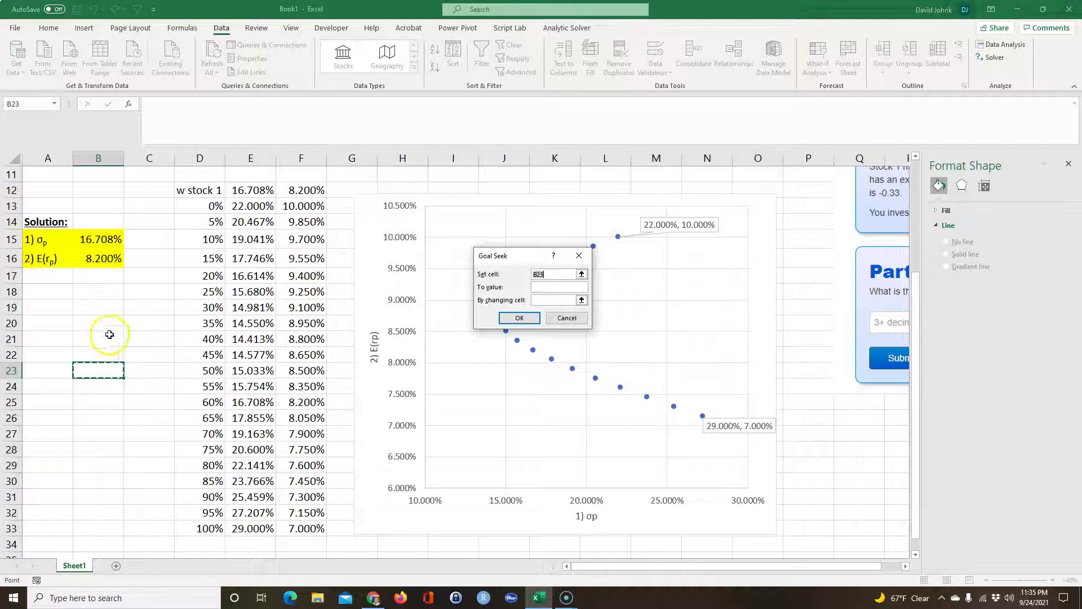
scroll(123, 294, up, 1)
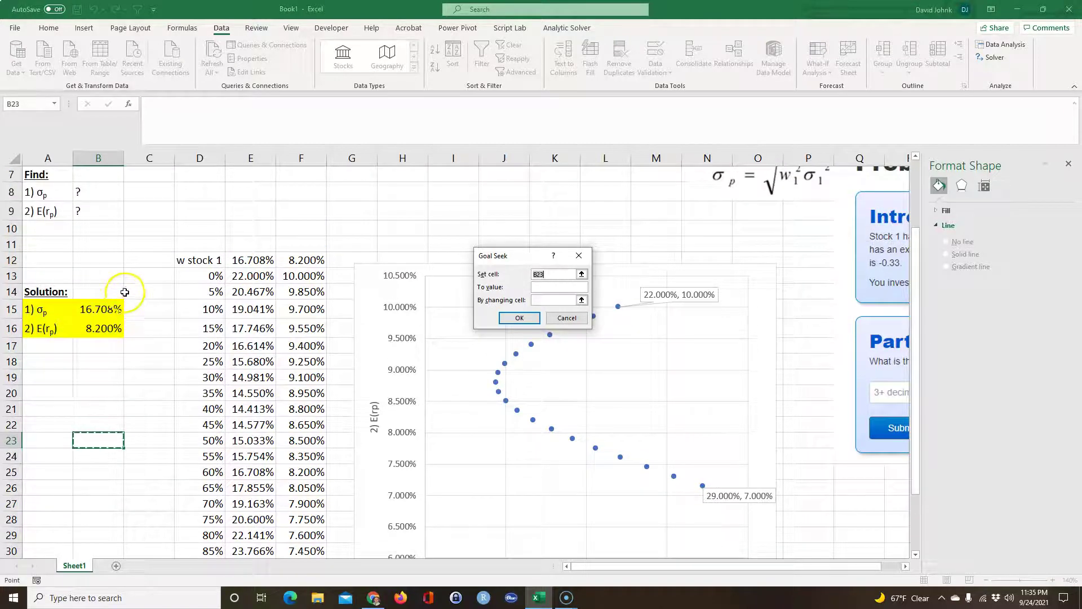
scroll(125, 292, up, 1)
click(102, 371)
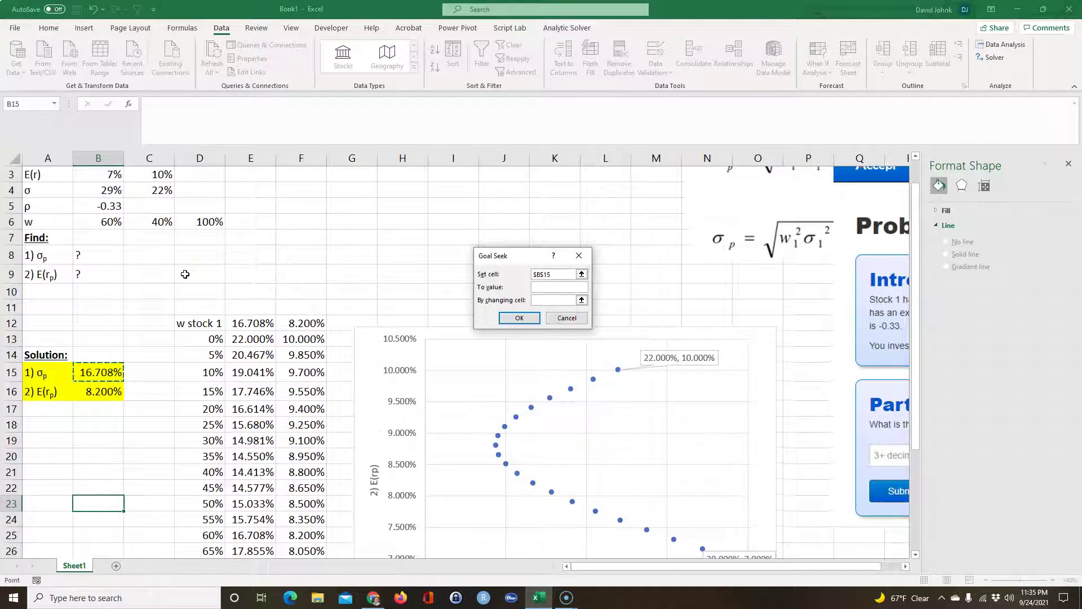
click(573, 317)
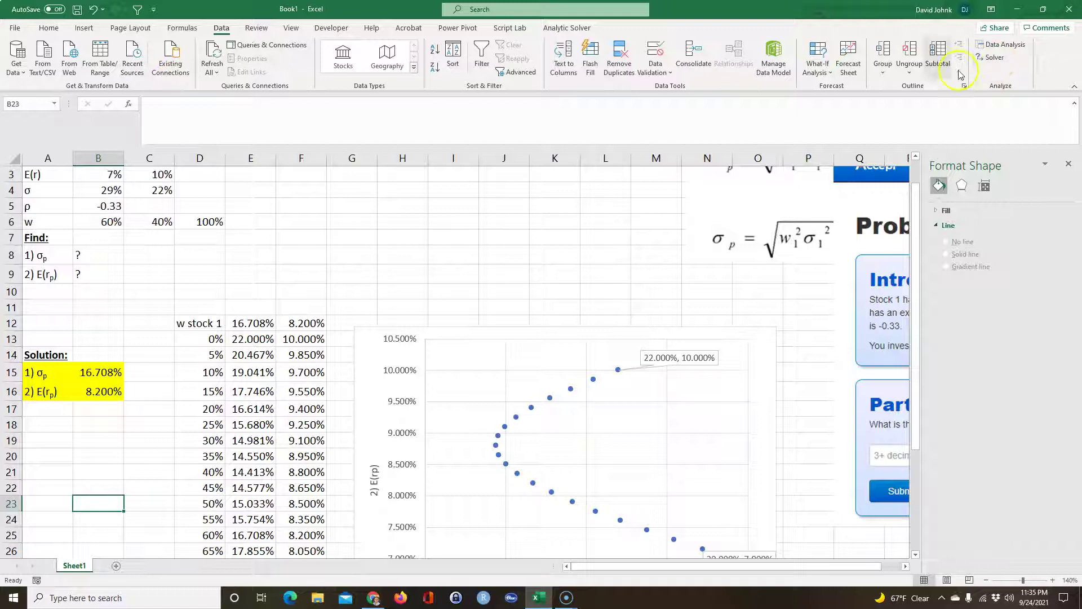
Step: Set up Solver to minimize the portfolio standard deviation in B15 by changing the Stock 1 weight in B6
click(1068, 165)
click(994, 57)
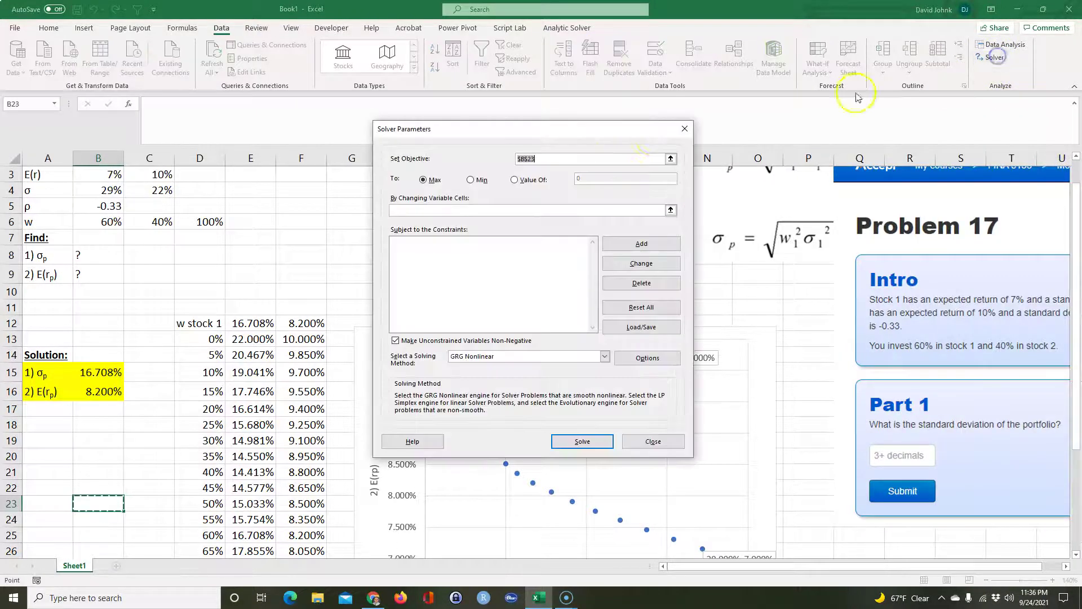
drag(439, 131, 461, 176)
click(97, 372)
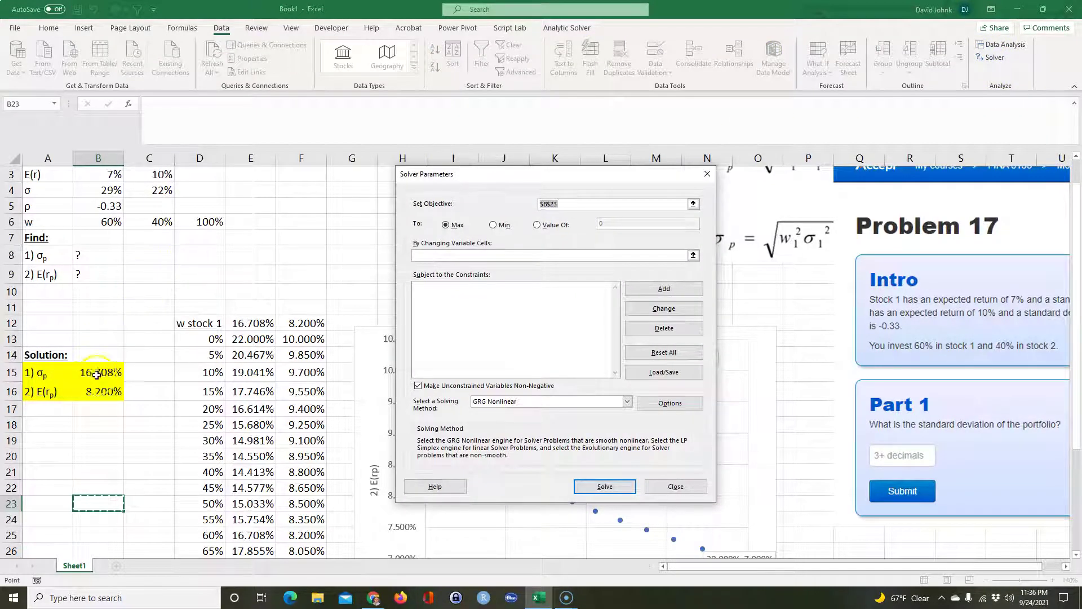
click(496, 224)
click(467, 255)
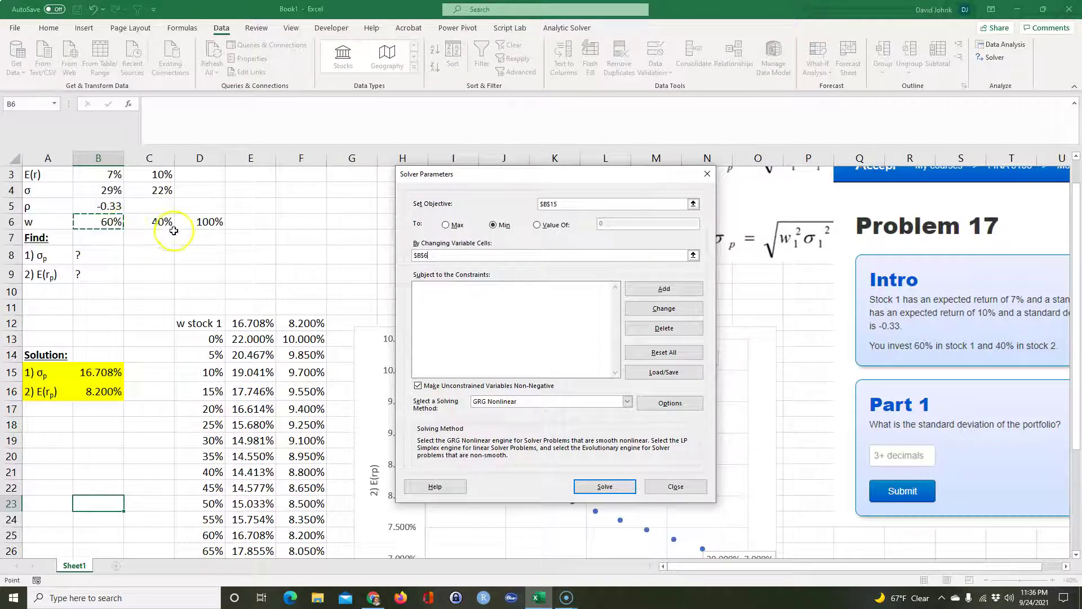
Step: Add a Solver constraint requiring the total weight in D6 to equal 1
click(664, 288)
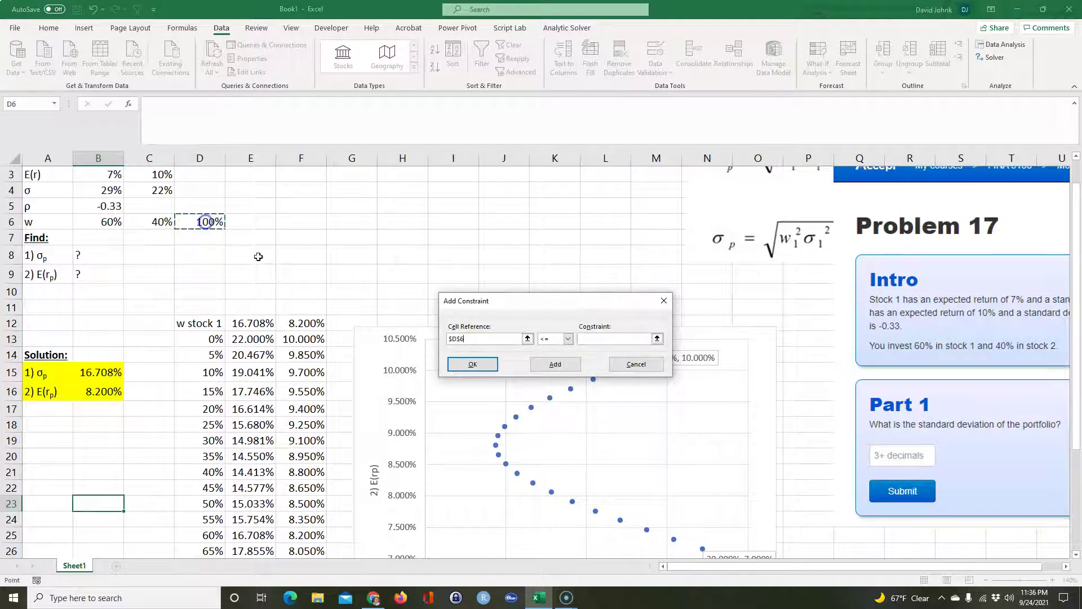
click(566, 340)
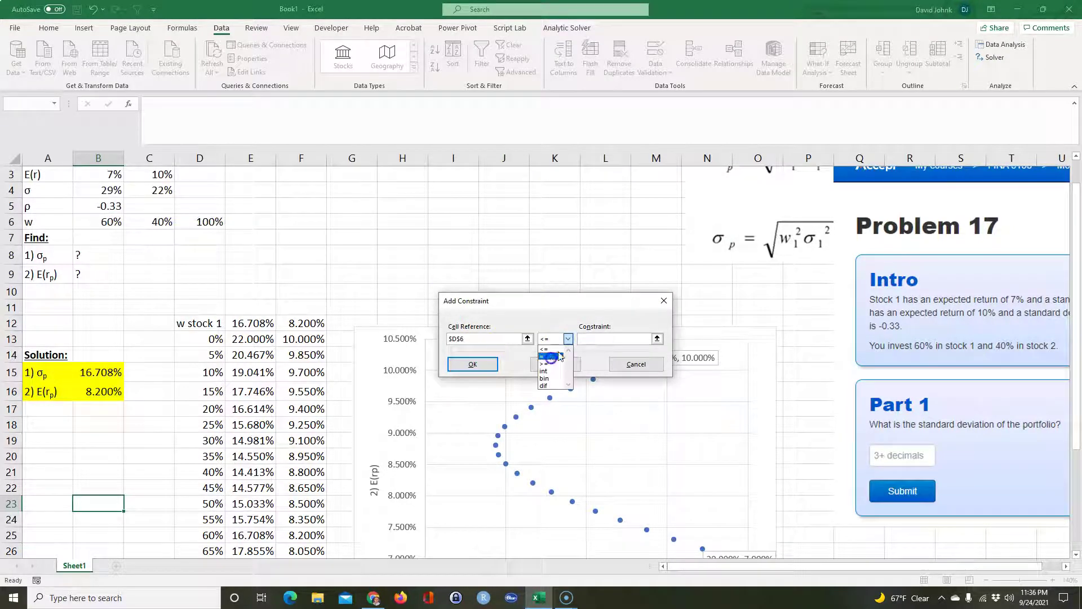
click(549, 356)
click(593, 338)
text(1)
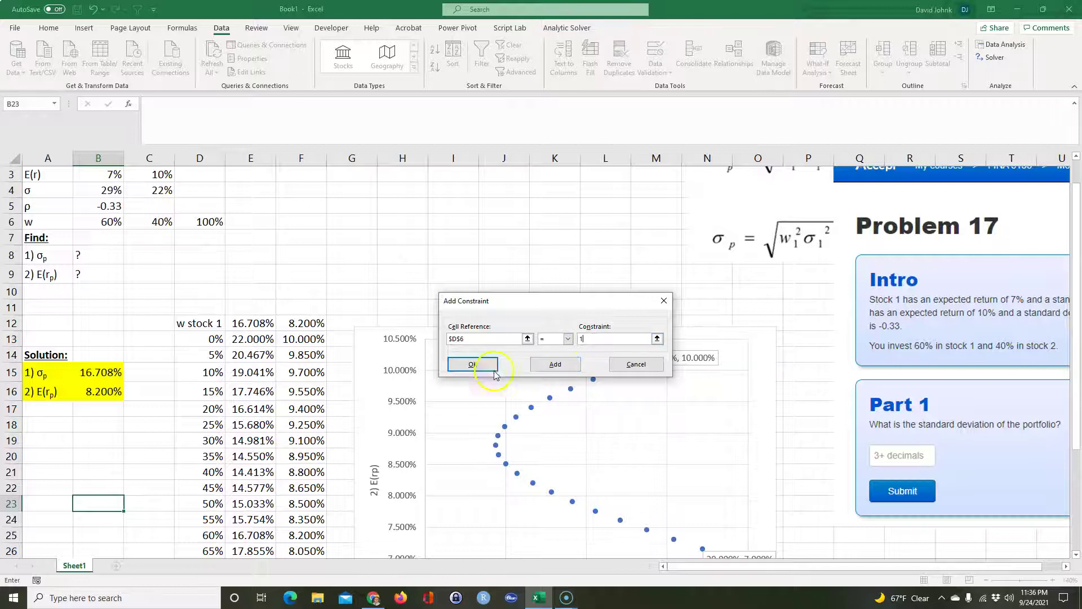
click(472, 364)
Step: Run Solver, keep its solution, and compare the result with the leftmost point of the plotted curve
click(604, 487)
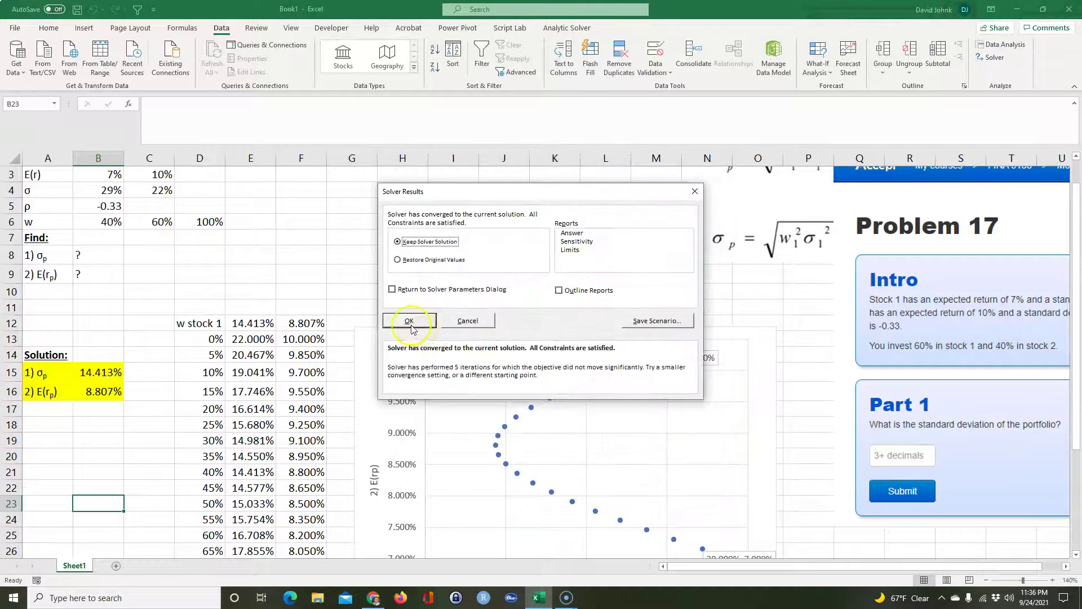
click(409, 321)
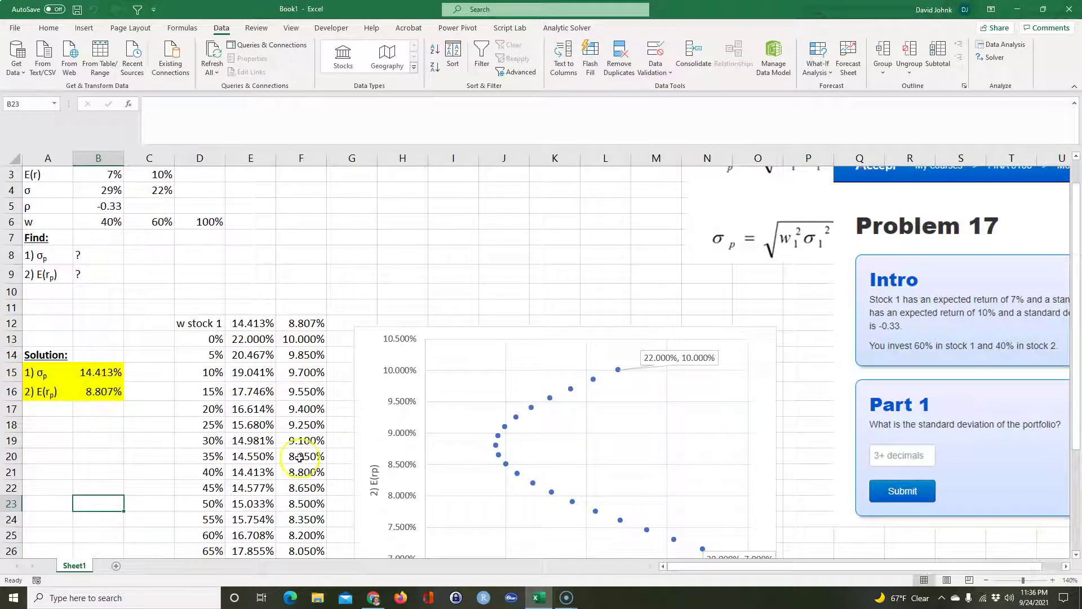
mouse_move(496, 447)
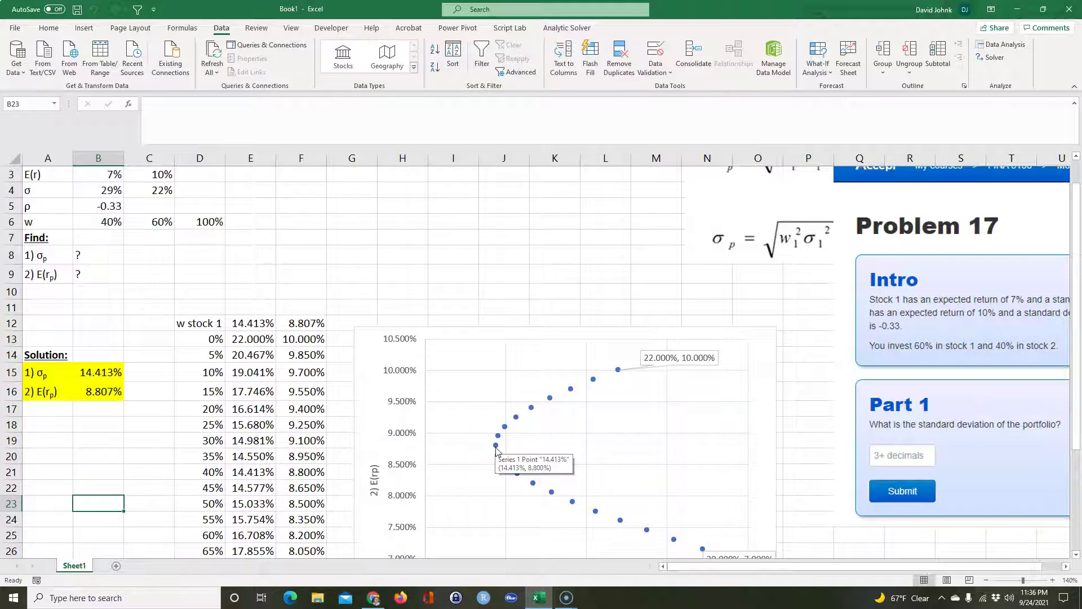
scroll(496, 448, down, 3)
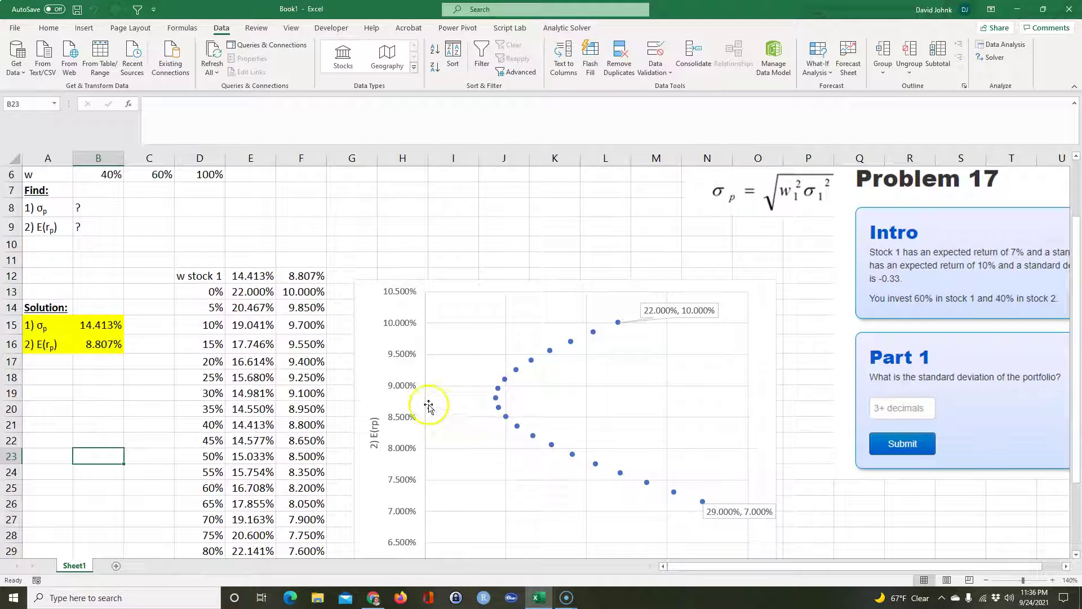
scroll(496, 395, down, 2)
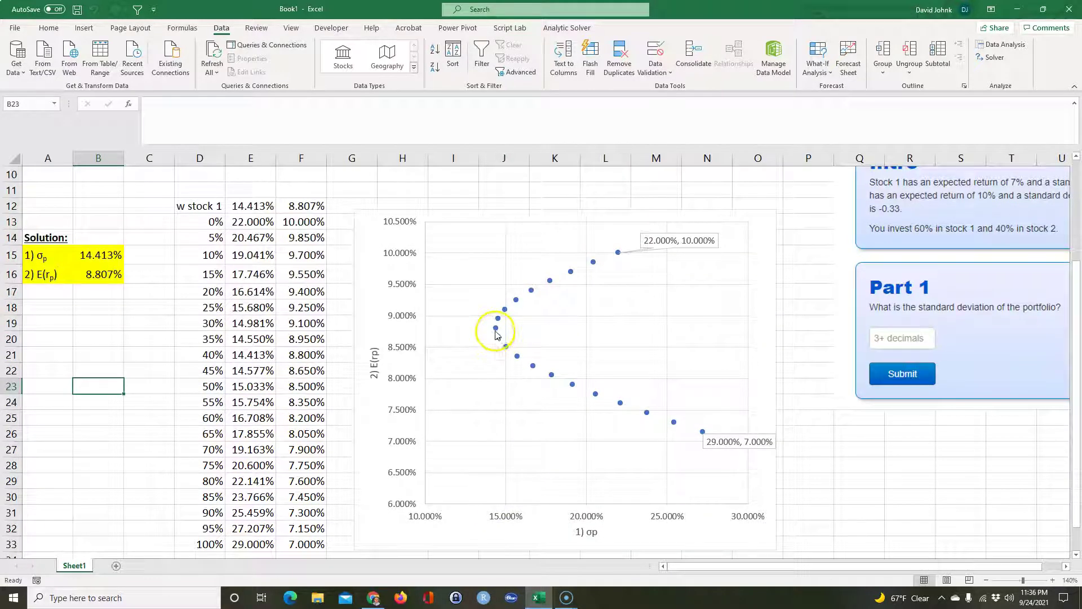
mouse_move(497, 334)
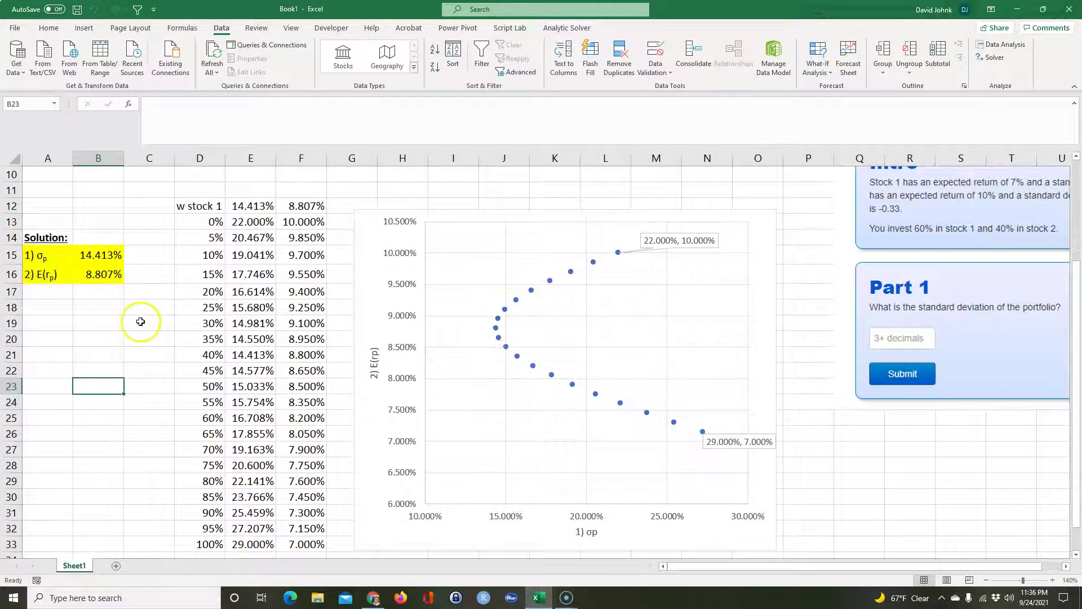
scroll(138, 318, up, 1)
scroll(130, 351, up, 2)
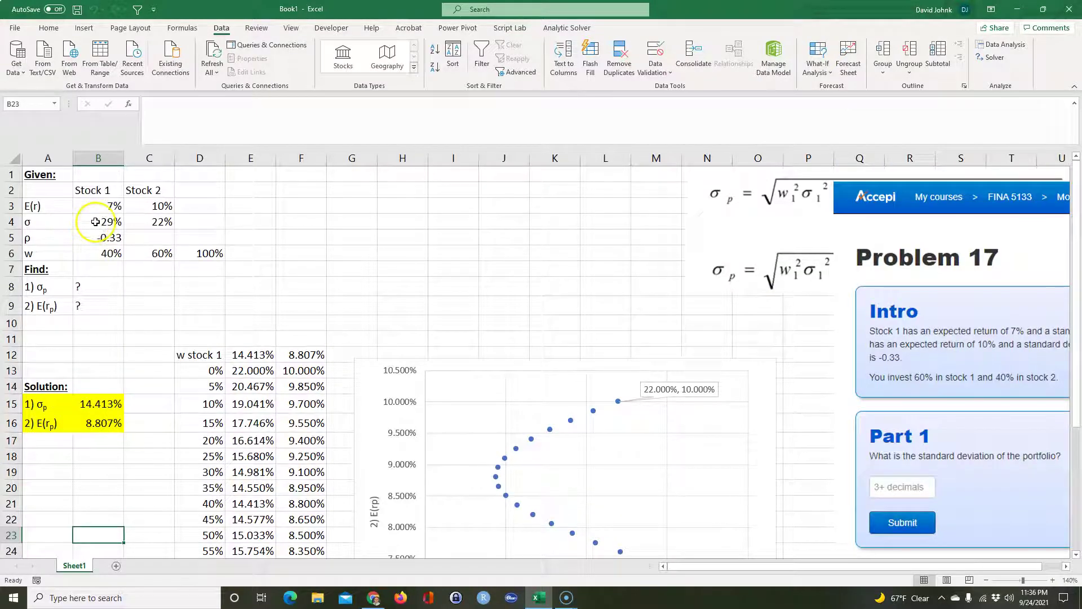
Step: Display the two stock weights in B6:C6 with two decimal places and check each weight
drag(108, 255, 148, 253)
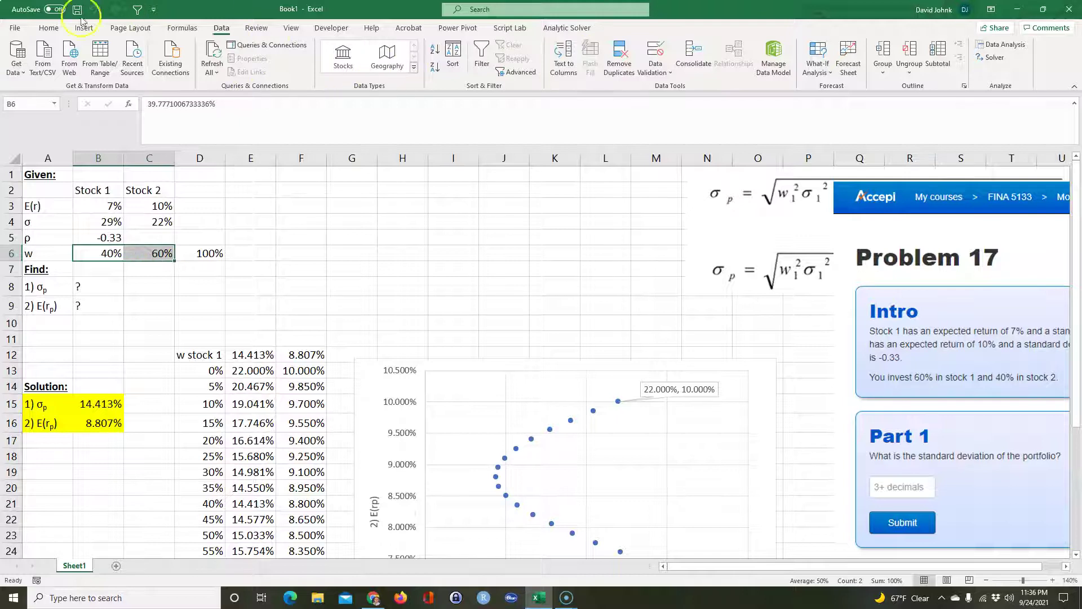
click(48, 28)
click(446, 67)
click(445, 67)
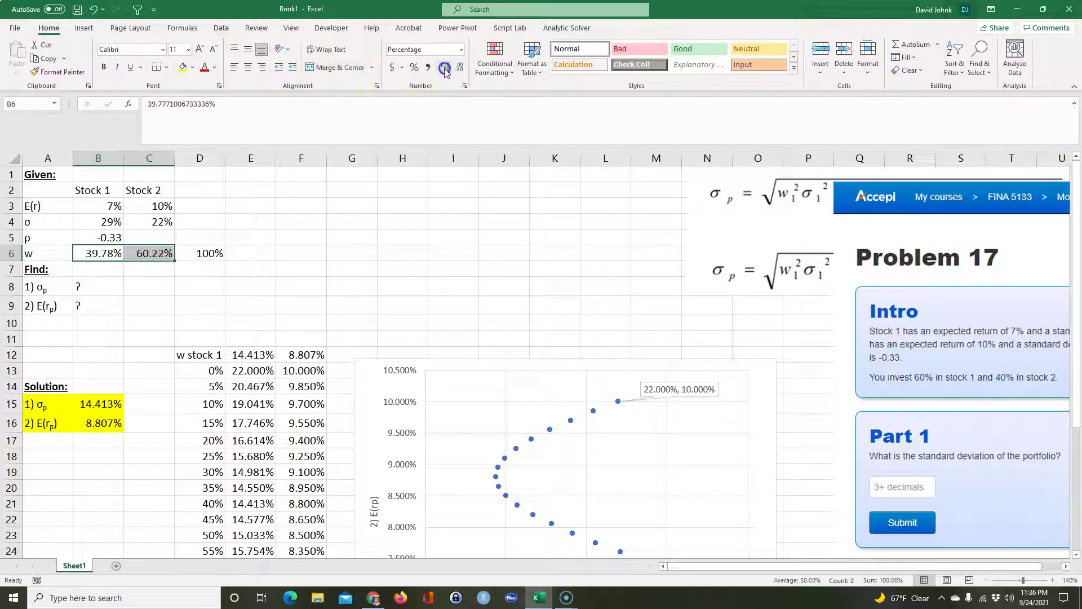
click(210, 287)
click(110, 254)
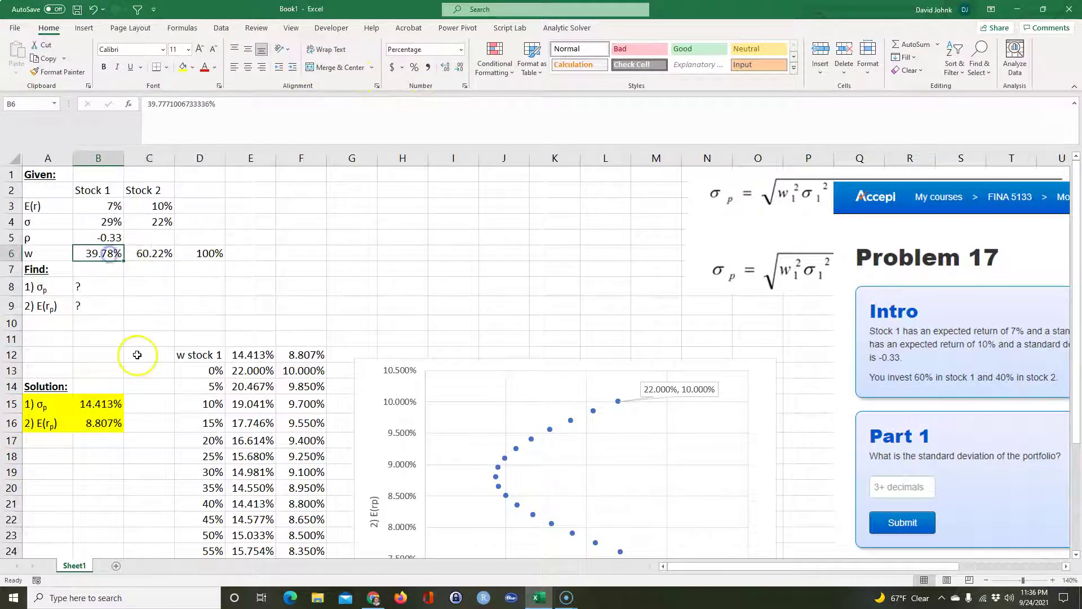
click(162, 253)
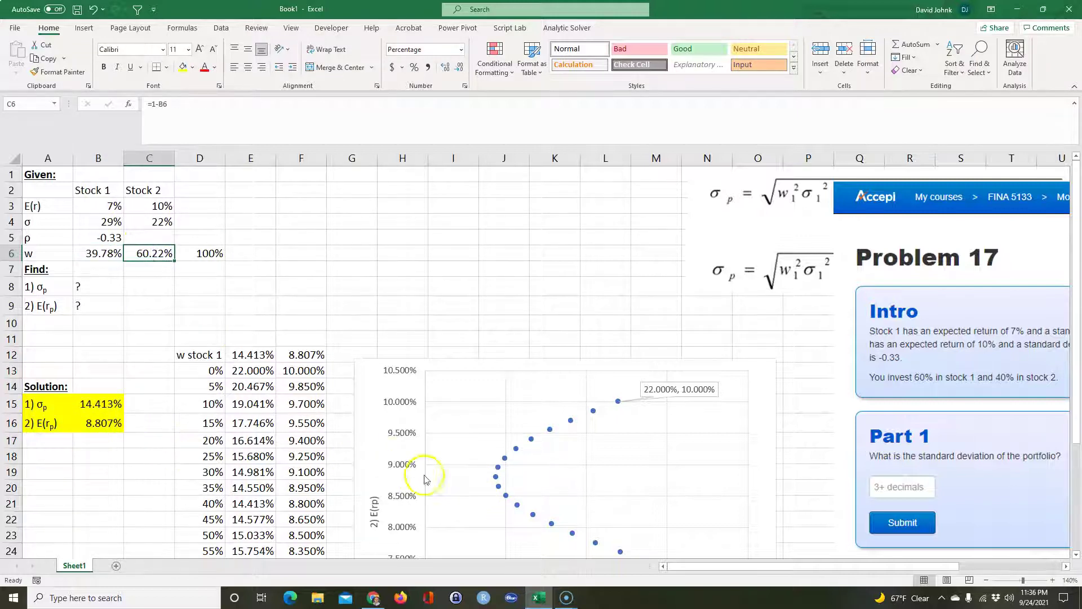
Step: Examine the minimum-risk portfolio's standard deviation and expected return against the weight table and the chart's end points
click(133, 495)
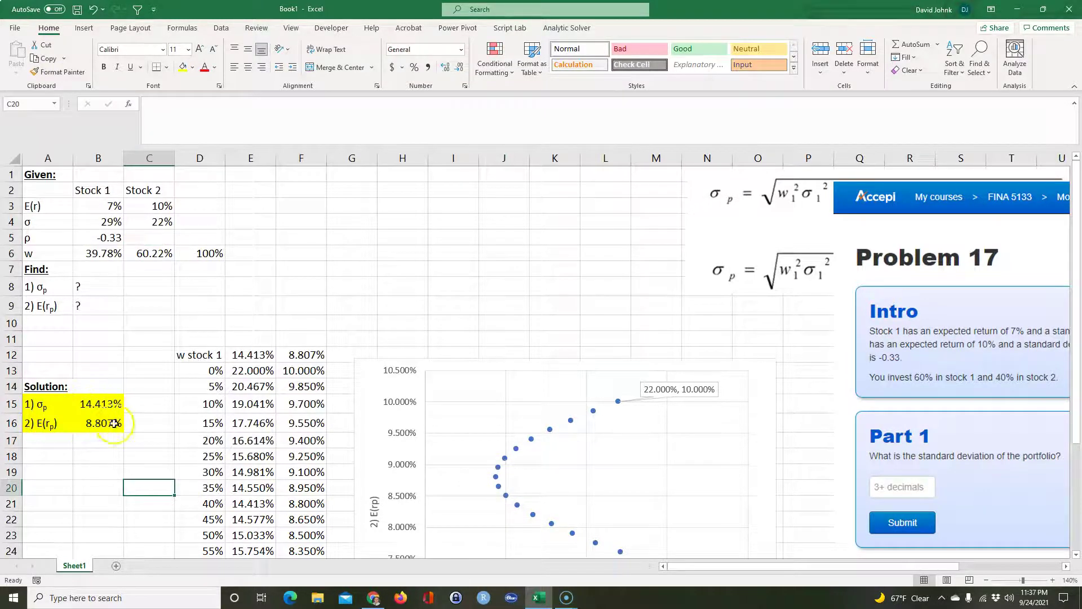
scroll(344, 251, down, 1)
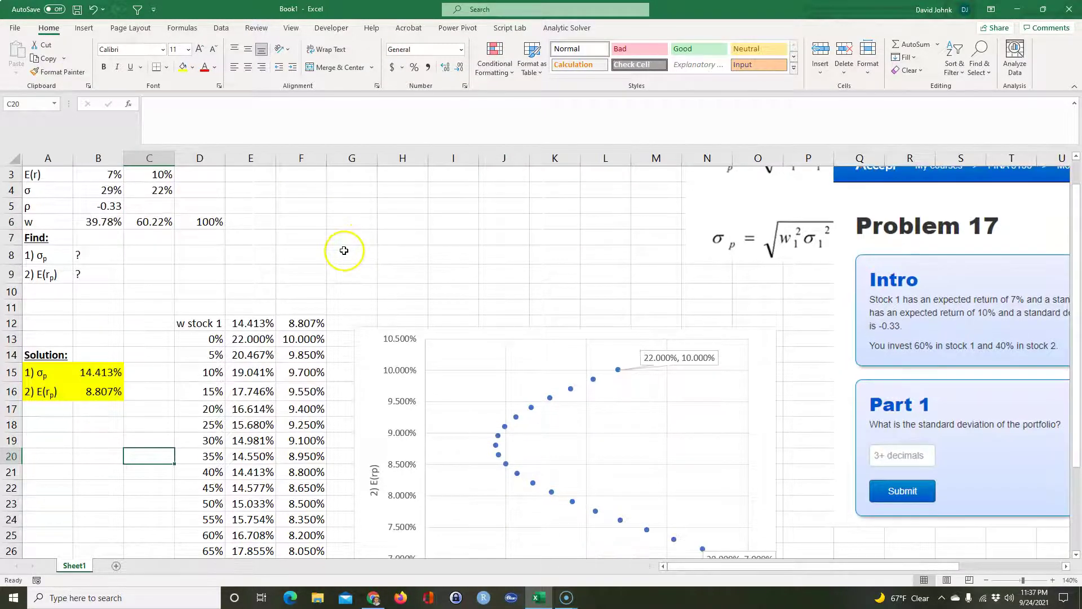
scroll(344, 250, down, 3)
scroll(344, 250, up, 2)
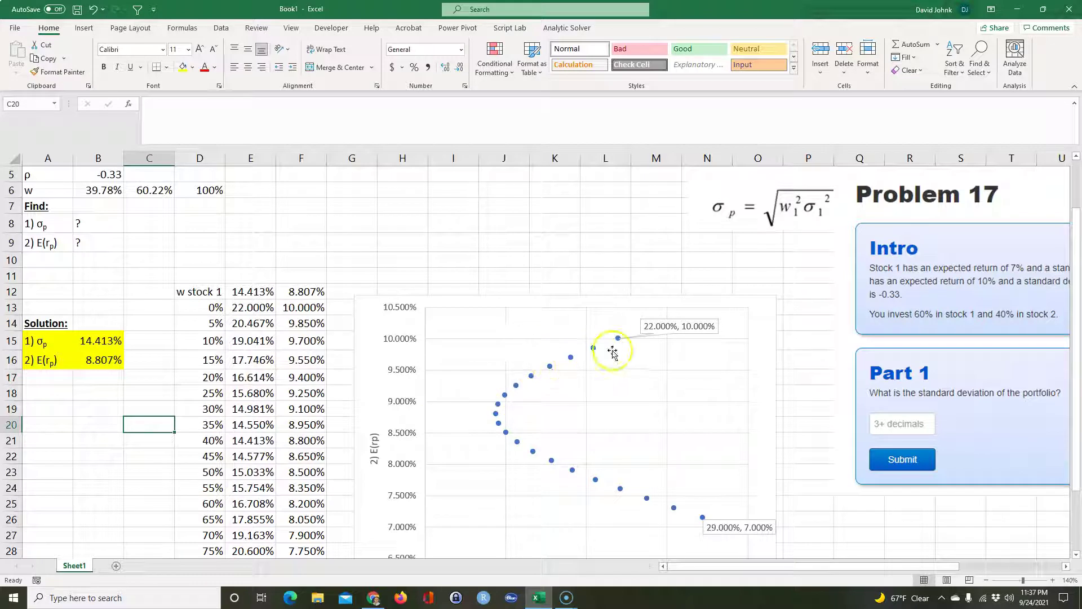
click(346, 274)
click(164, 452)
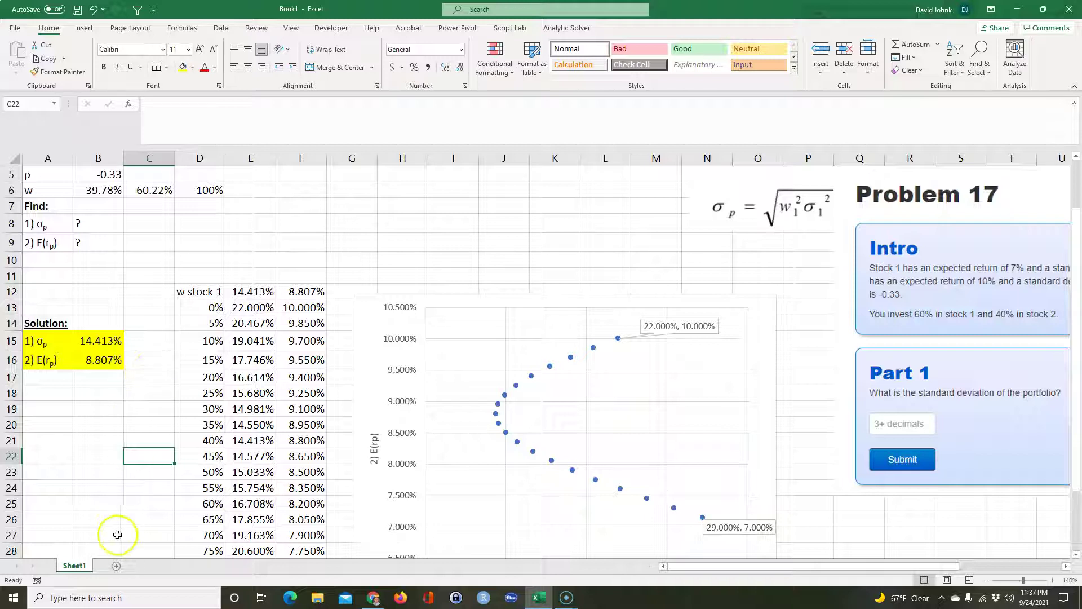
scroll(135, 394, up, 2)
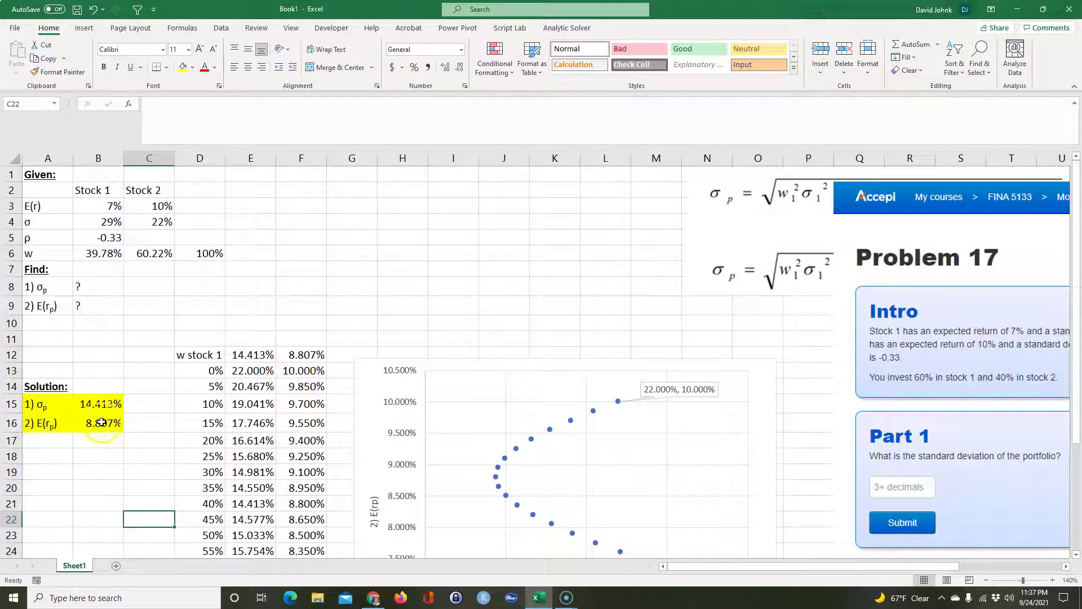
scroll(99, 403, down, 1)
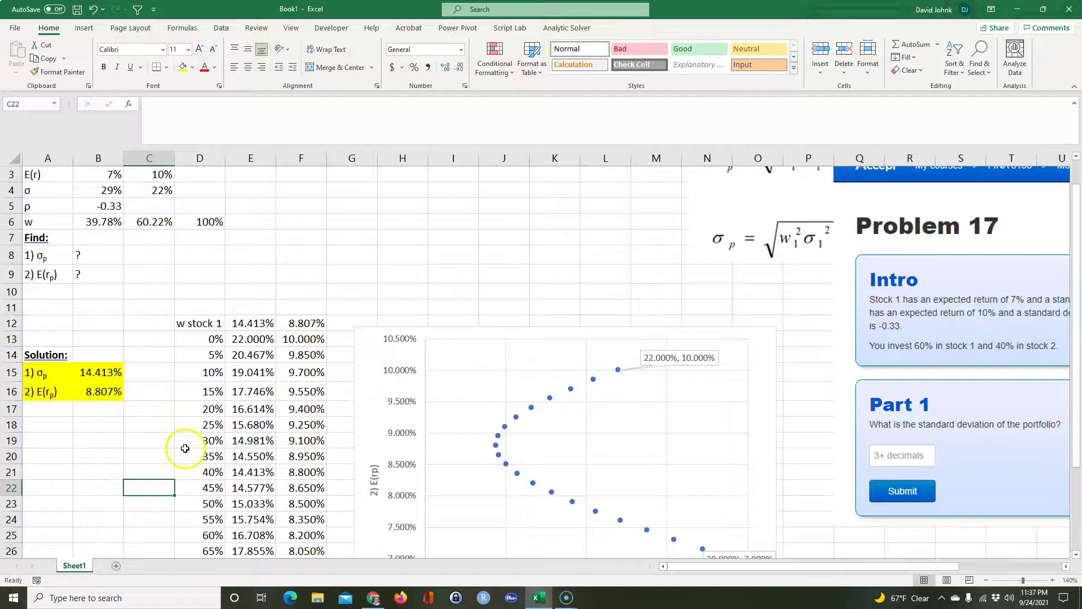
Step: Undo the added decimal places on the stock weights in B6:C6
key(ctrl+z)
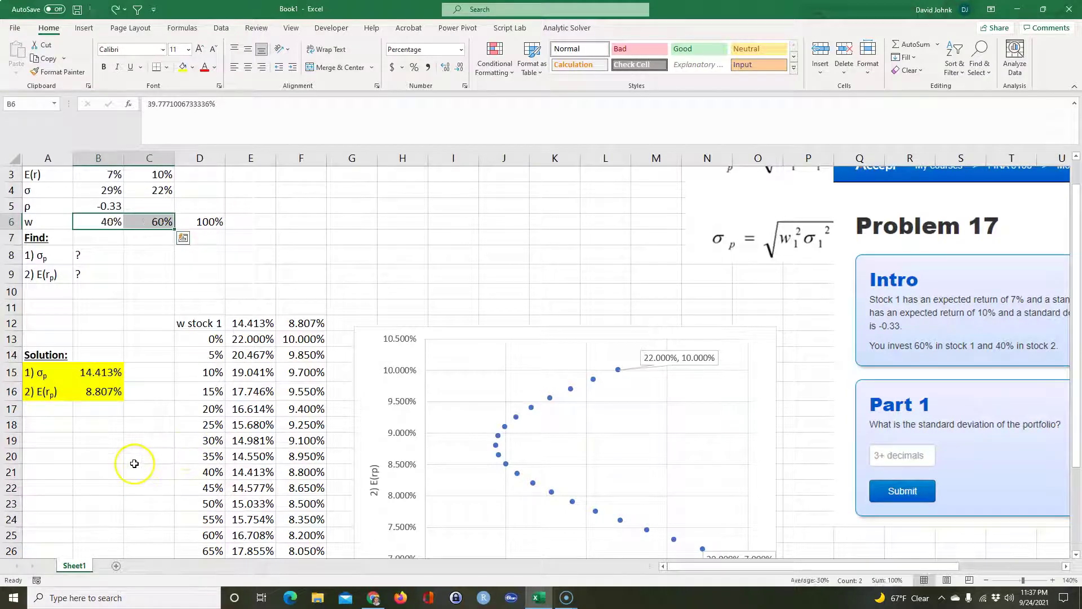
click(128, 460)
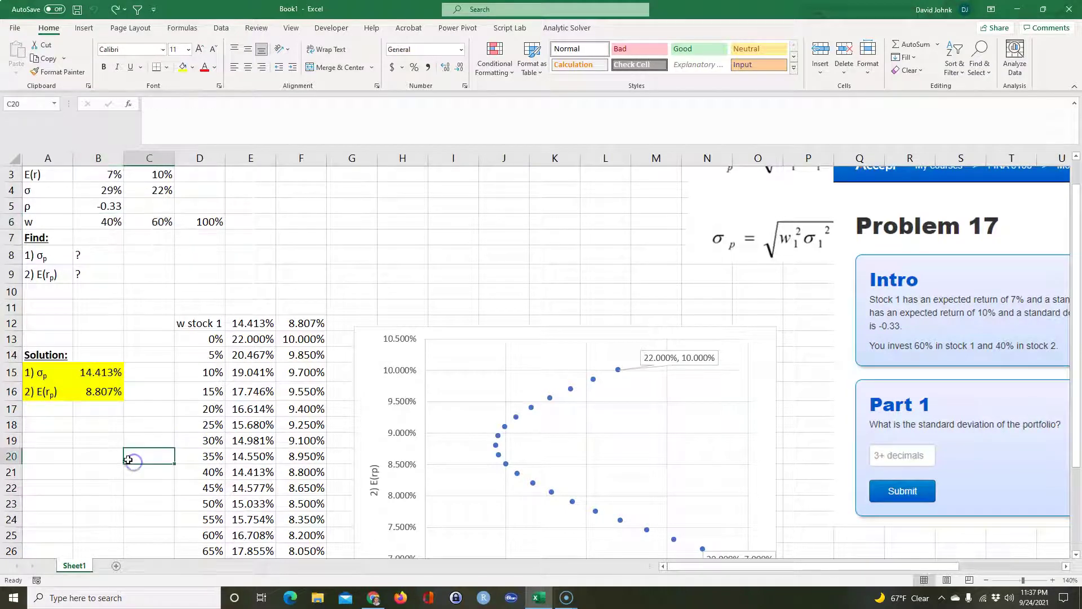
click(179, 340)
click(106, 289)
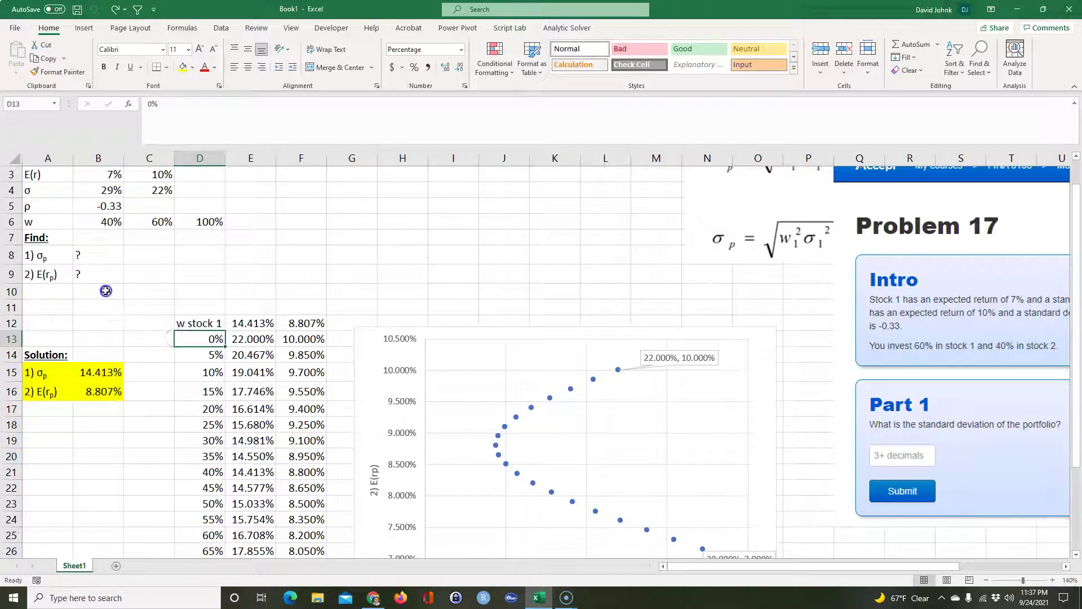
click(144, 409)
click(136, 425)
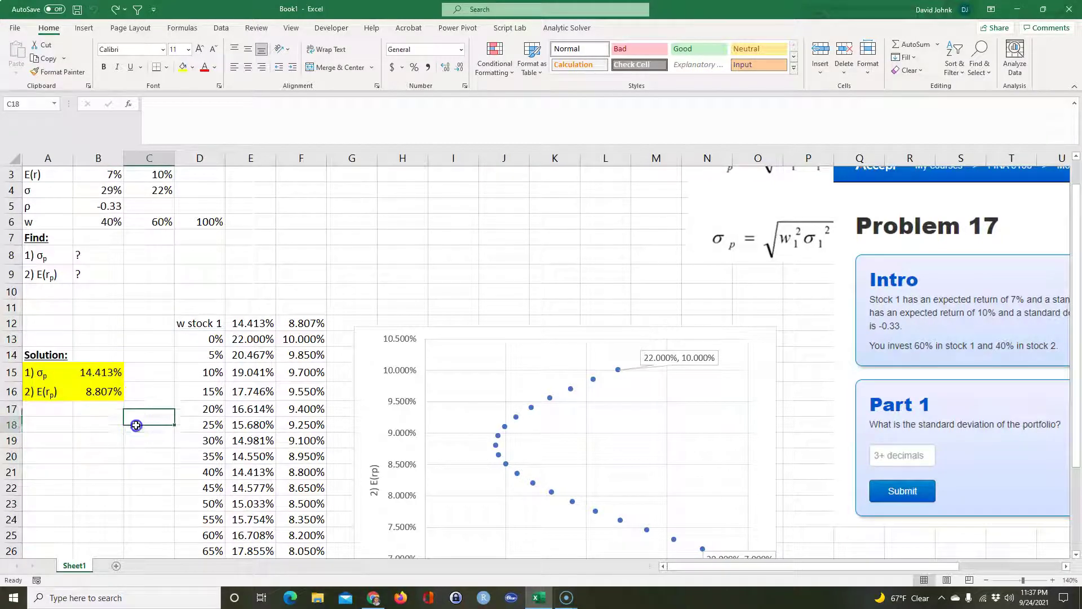
Step: Inspect the formulas for portfolio standard deviation and expected return in B15 and B16
click(98, 444)
click(90, 372)
click(90, 408)
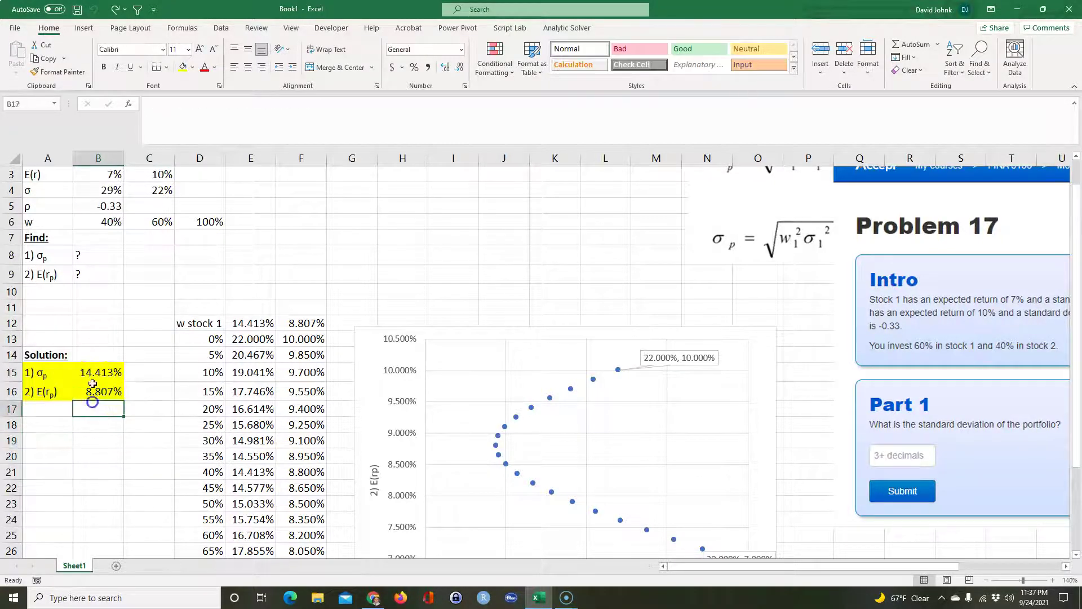
click(94, 376)
click(96, 393)
click(97, 371)
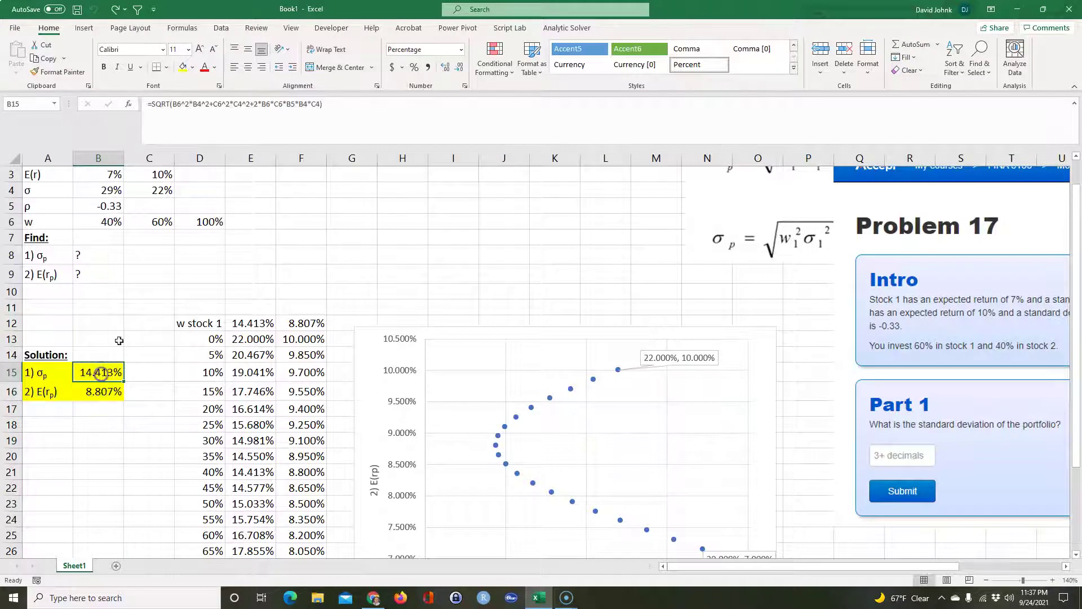
Step: Set the Stock 1 weight in B6 to 60%
click(171, 219)
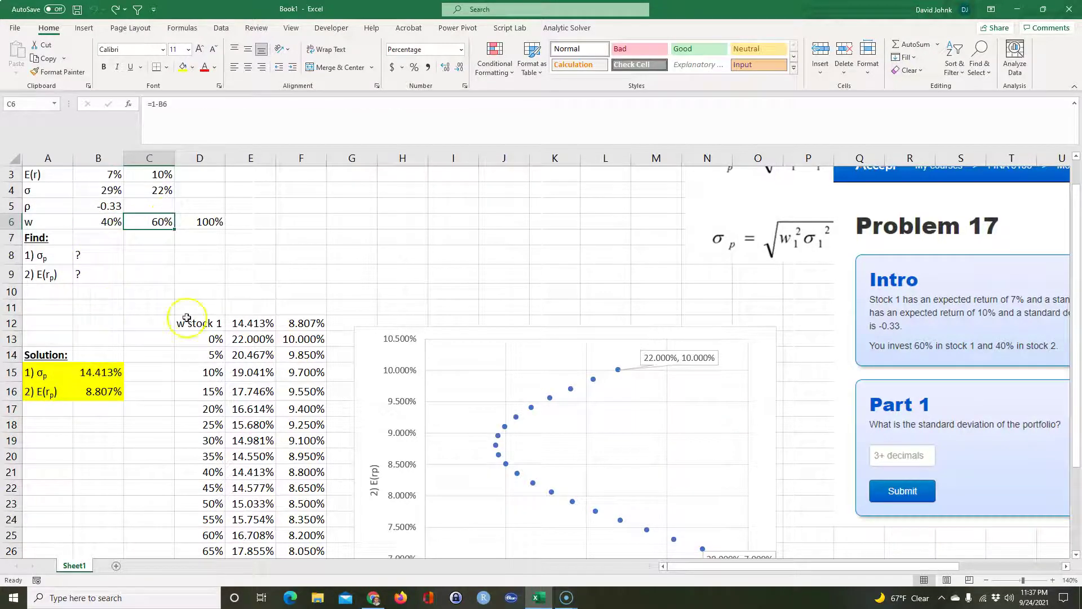
click(111, 221)
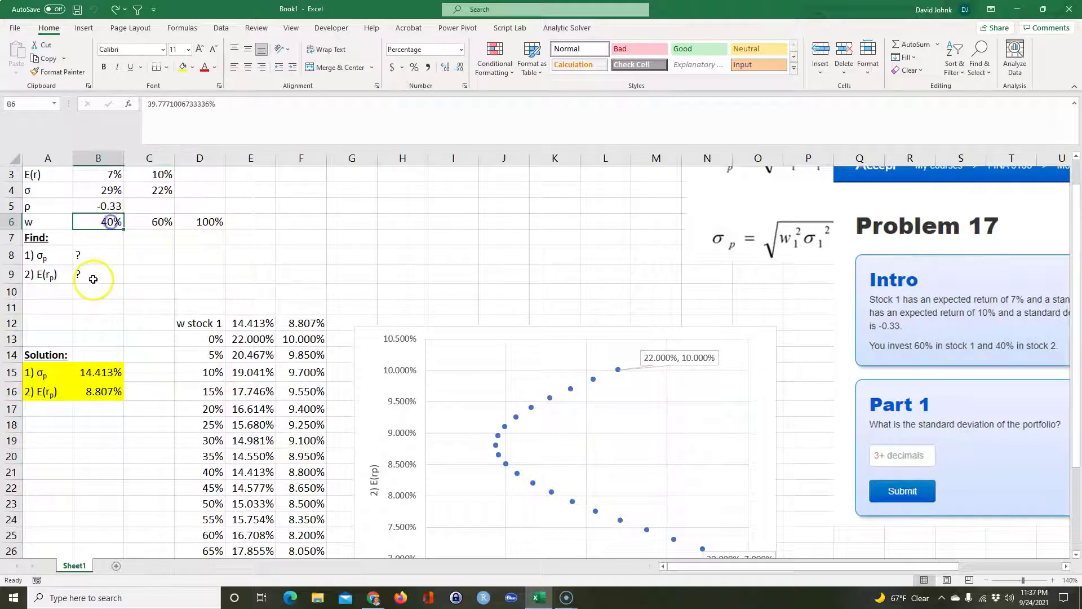
text(60)
key(Return)
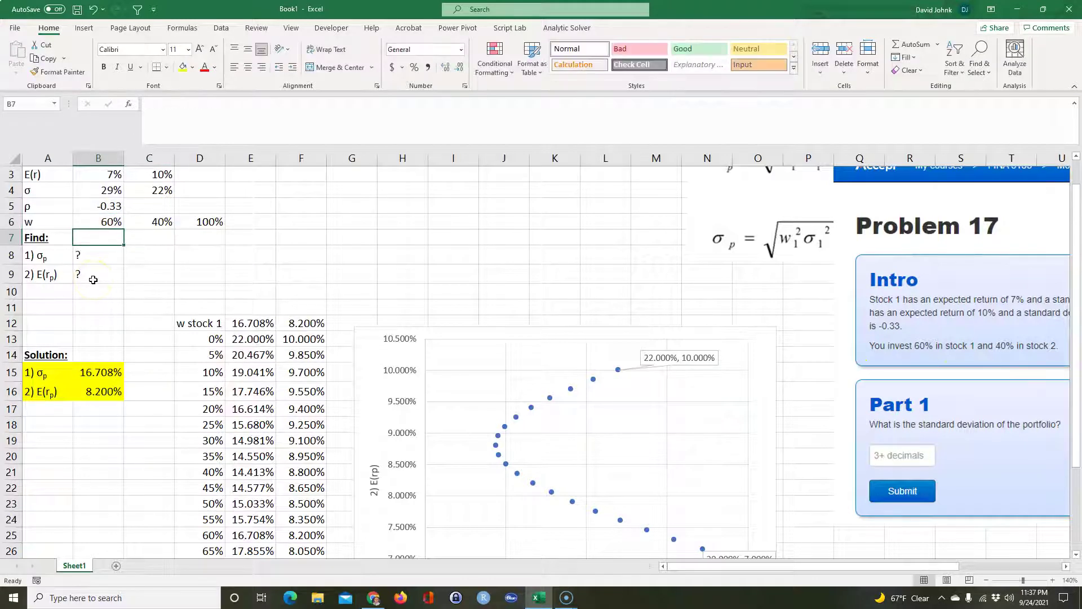
Step: Switch to the browser page showing Problem 17's answers on Accepi
click(111, 453)
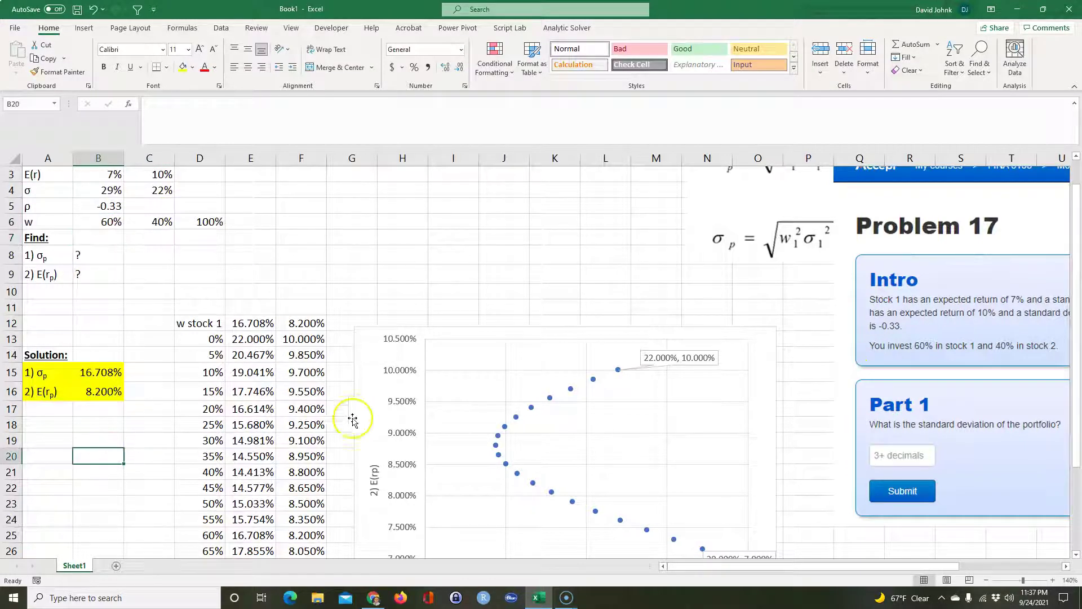
key(alt)
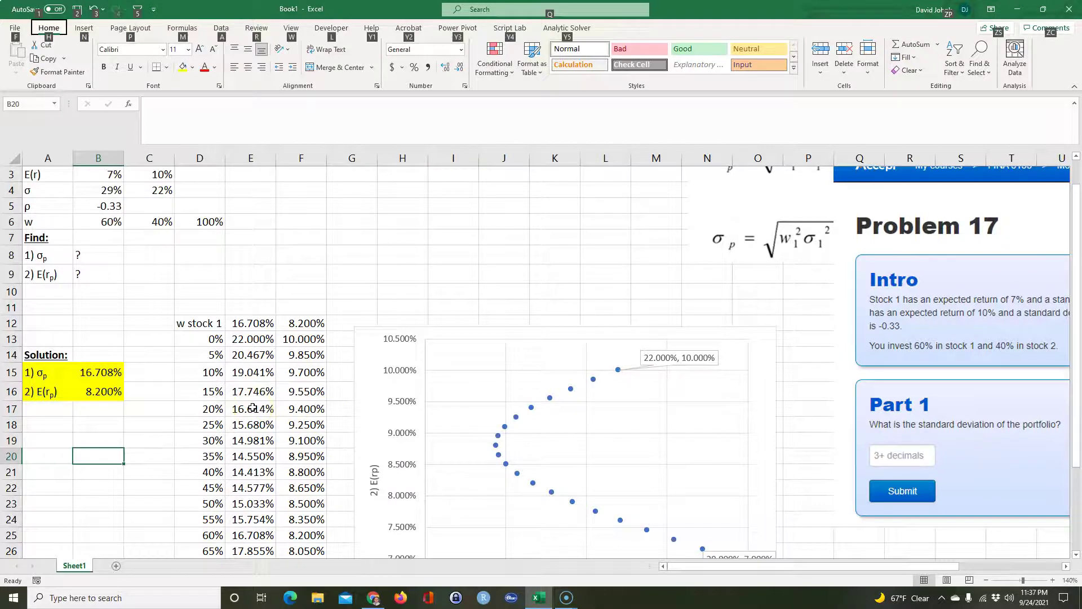
key(alt+Tab)
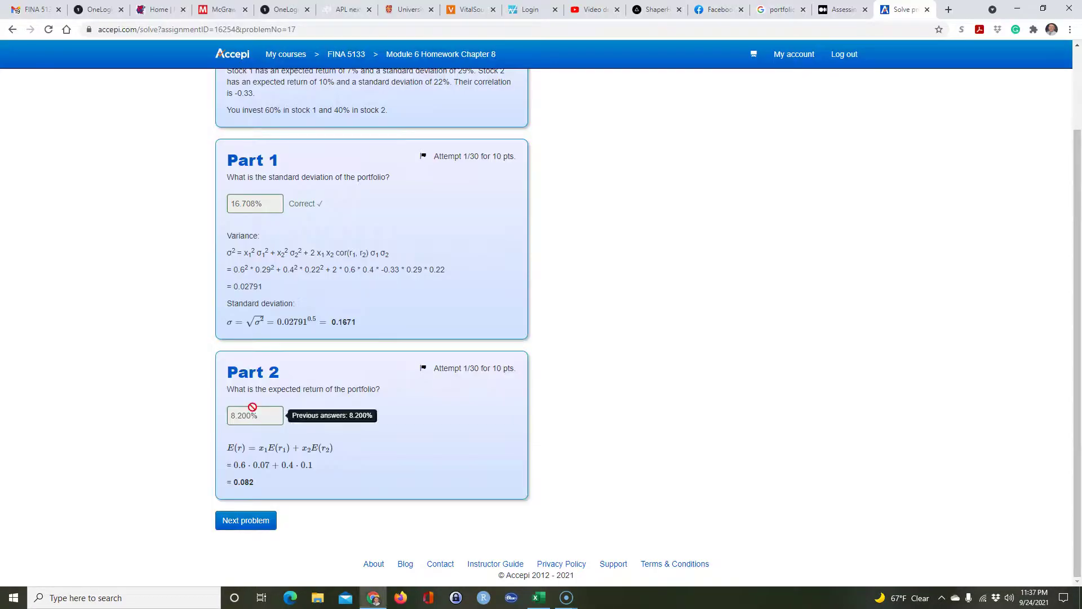
Step: Switch back to the Excel workbook and examine the risk-return chart's minimum-risk point and its two single-stock endpoints
key(alt+Tab)
scroll(365, 273, up, 1)
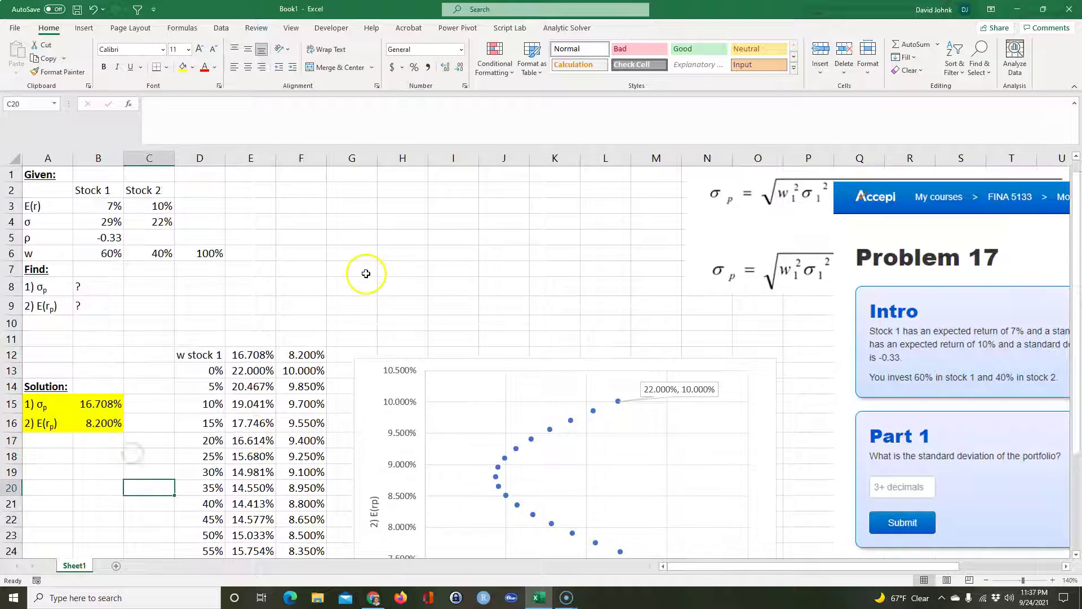
scroll(609, 360, down, 2)
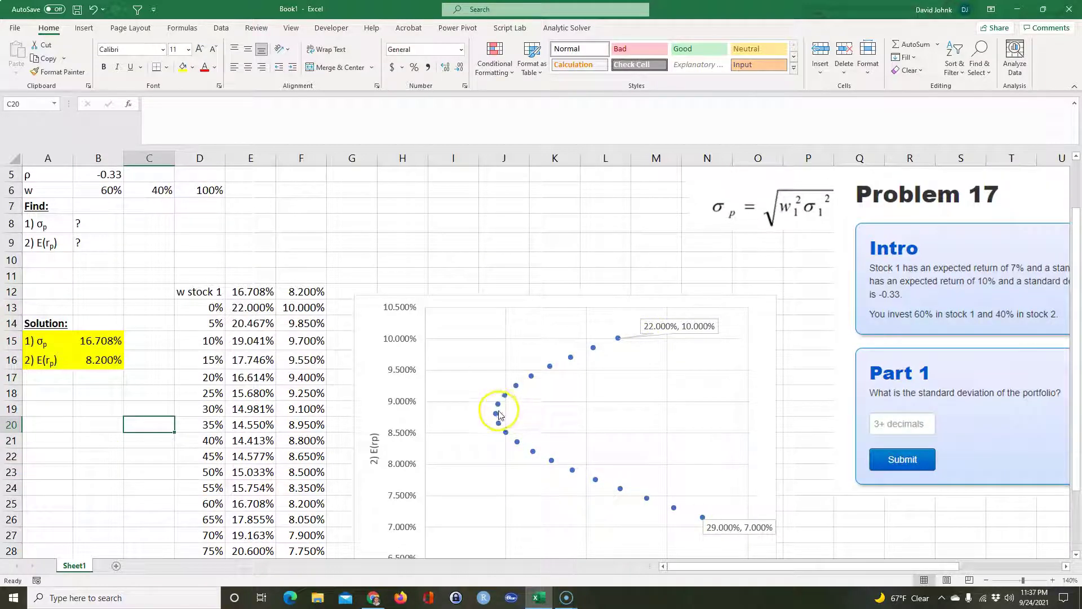
mouse_move(498, 418)
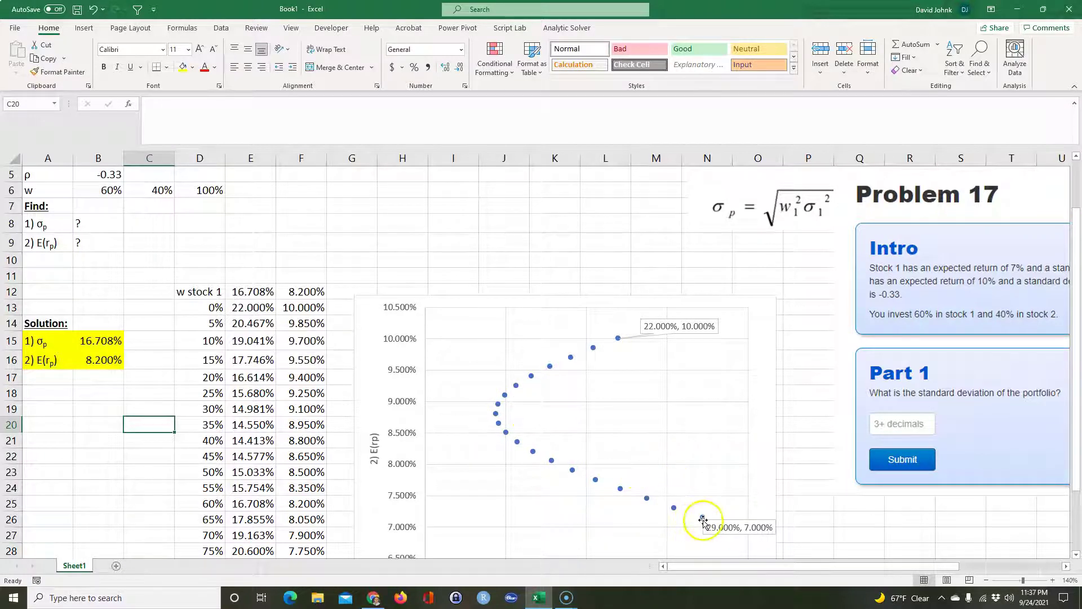
mouse_move(705, 519)
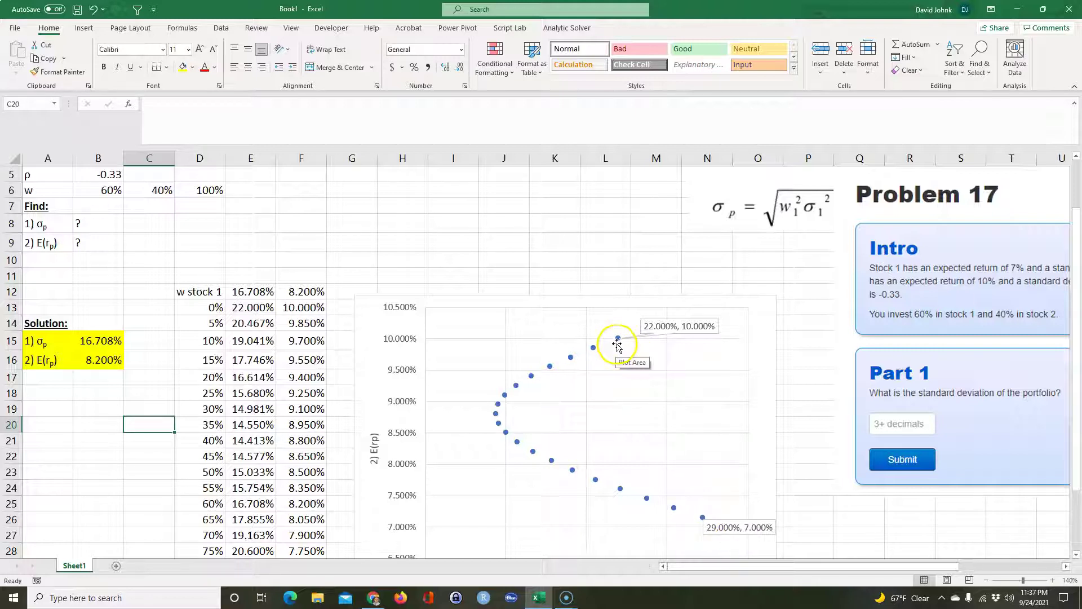
mouse_move(619, 346)
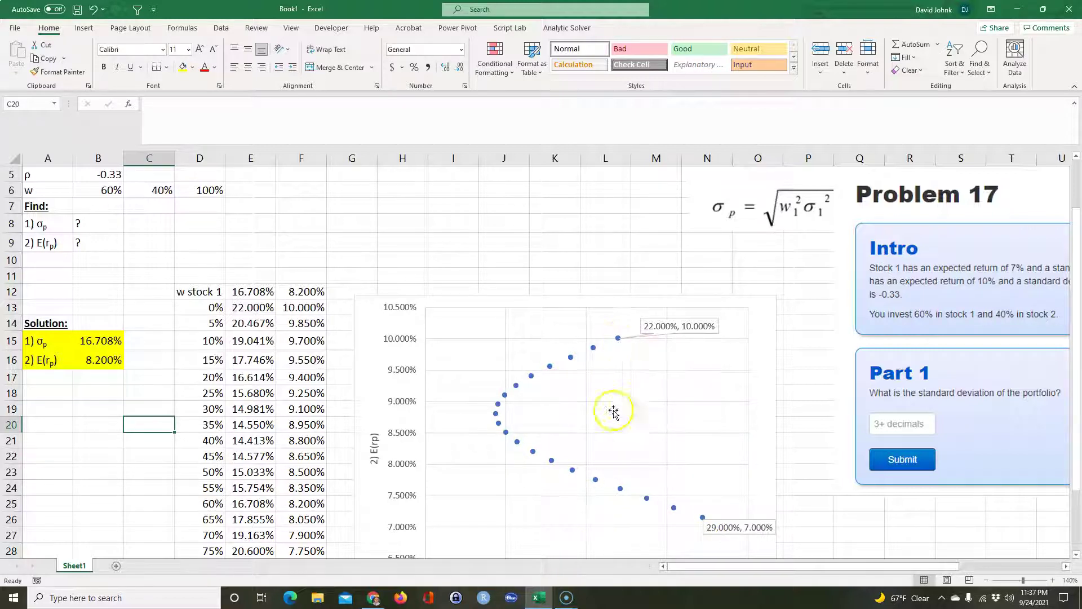
scroll(625, 541, down, 1)
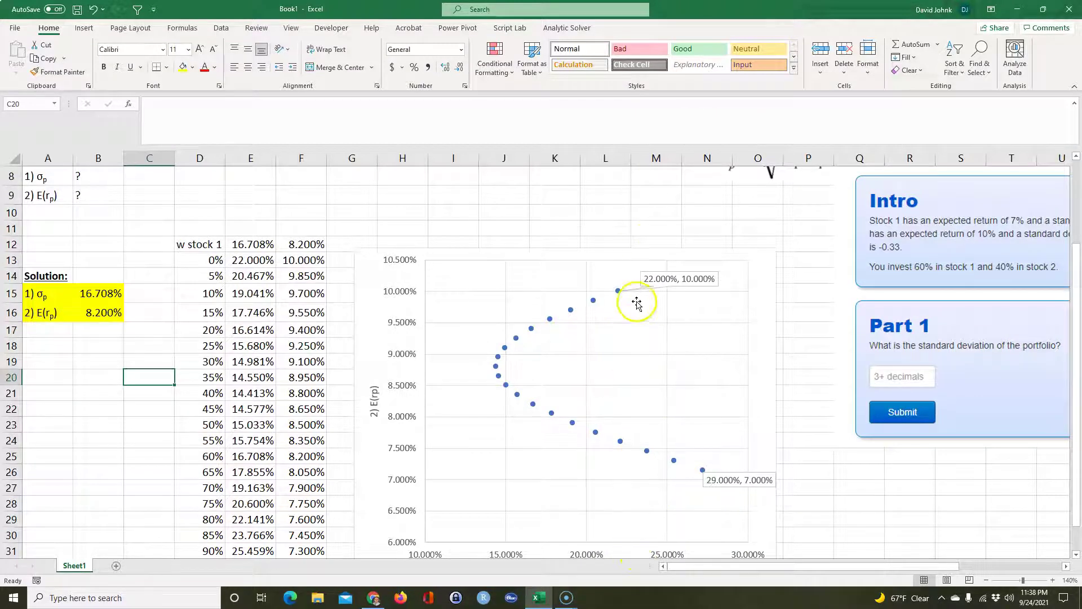
click(144, 425)
scroll(257, 412, up, 2)
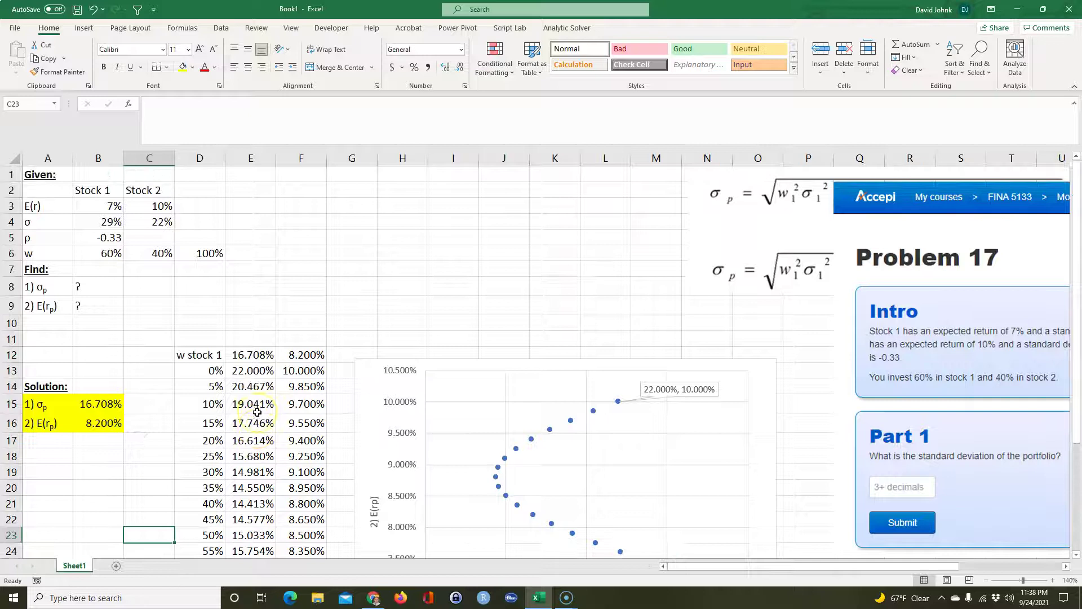